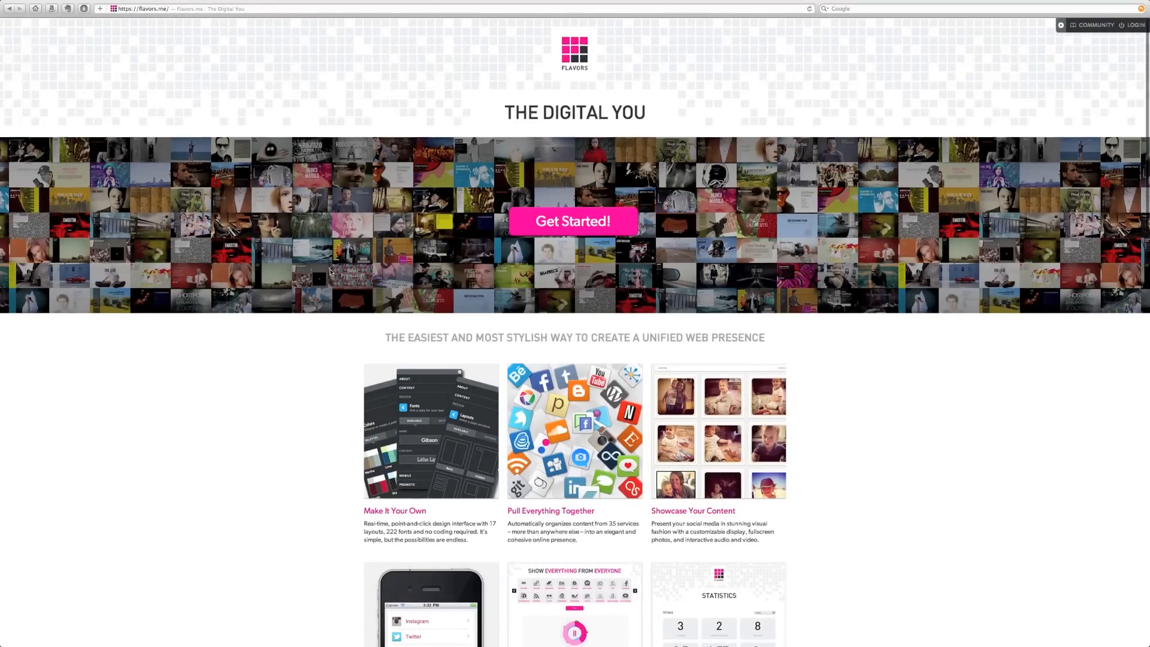
- Scroll through the Flavors.me landing page to look it over
scroll(330, 272, down, 10)
scroll(330, 272, down, 7)
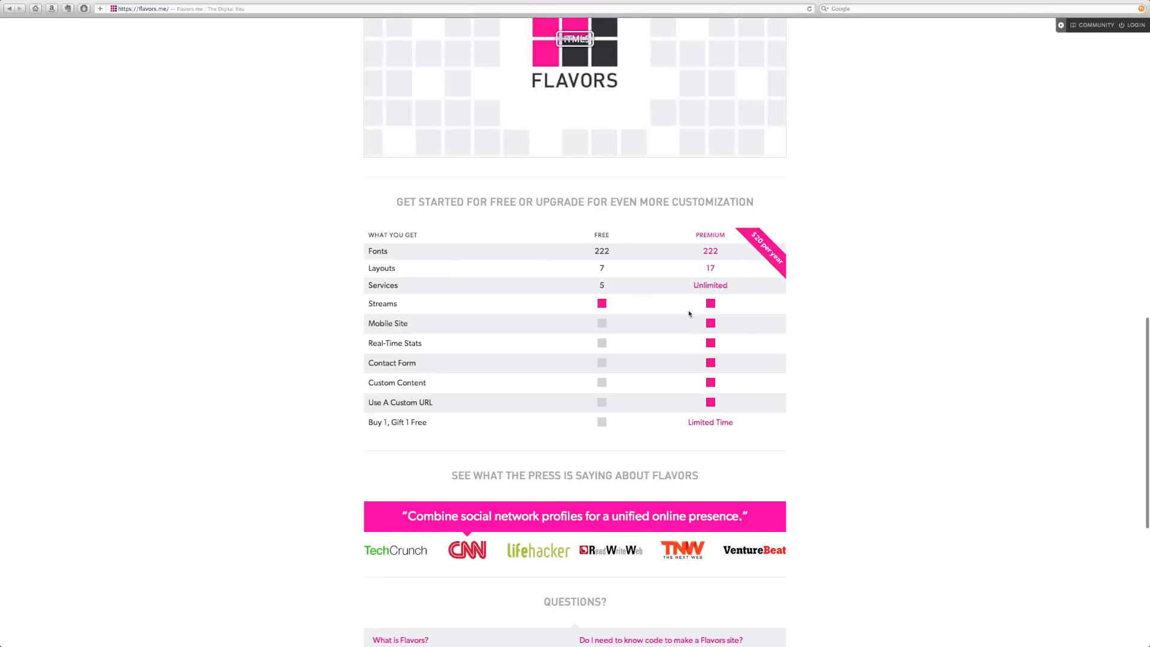
scroll(694, 320, down, 2)
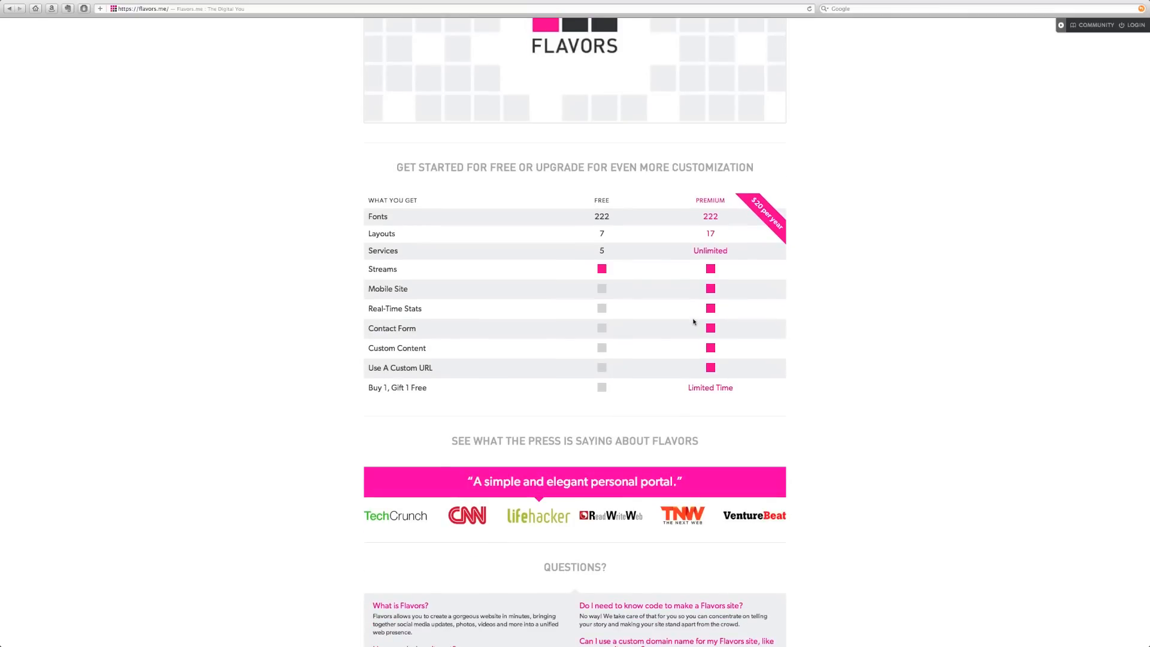
scroll(694, 322, down, 3)
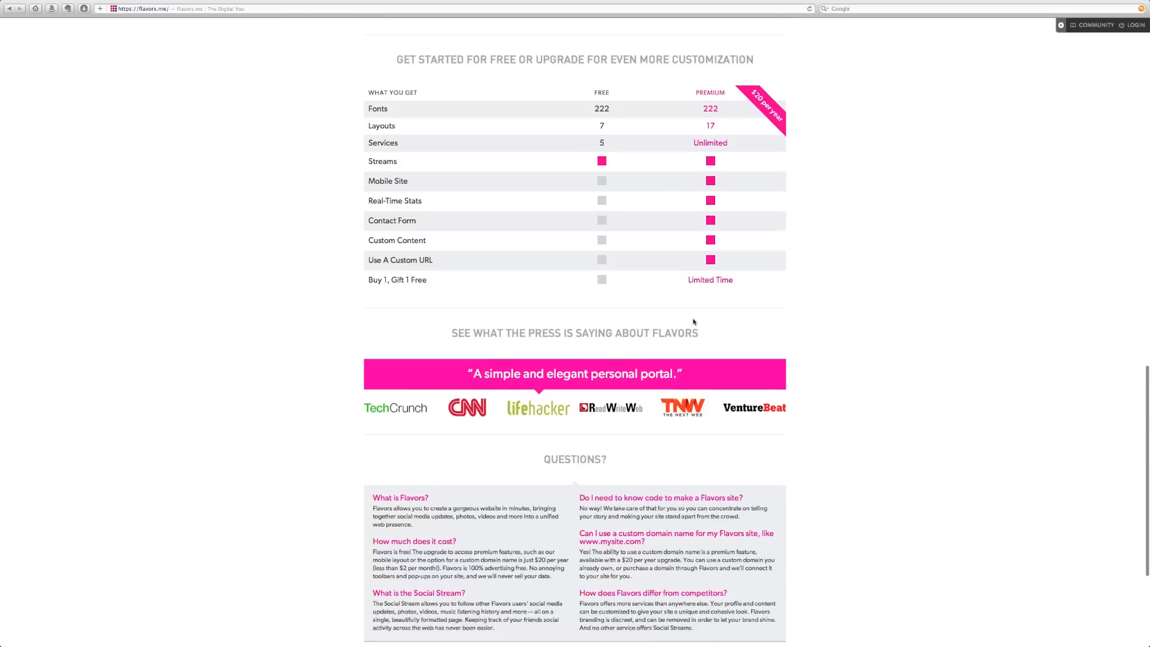
scroll(693, 322, up, 3)
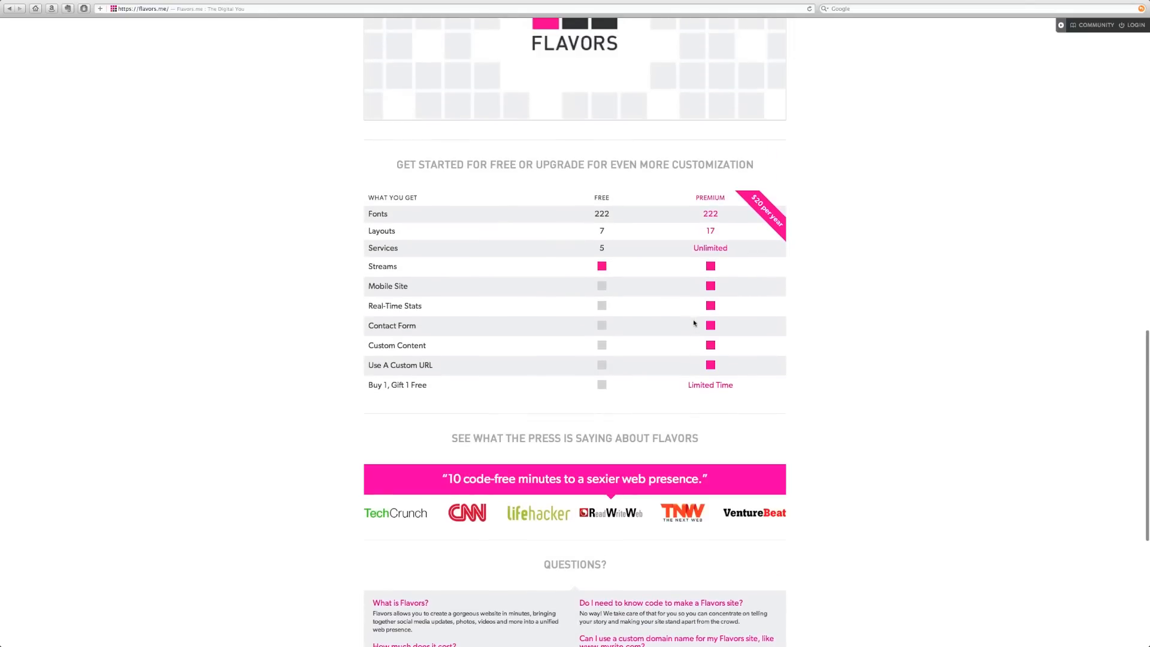
scroll(694, 323, up, 15)
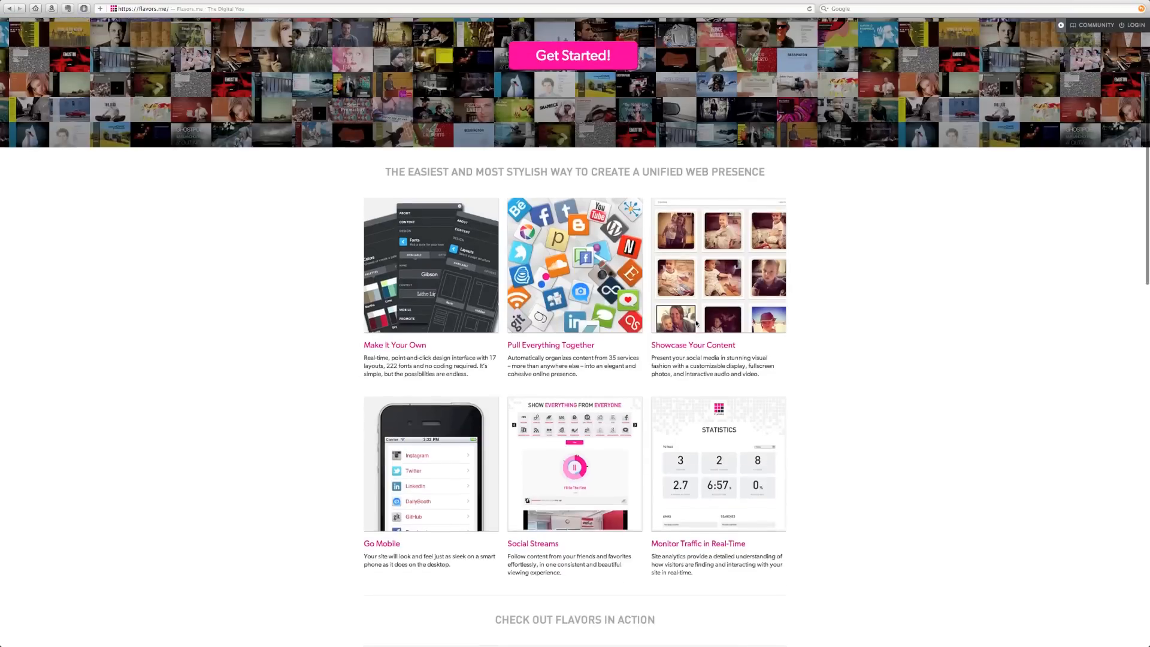
scroll(696, 323, up, 5)
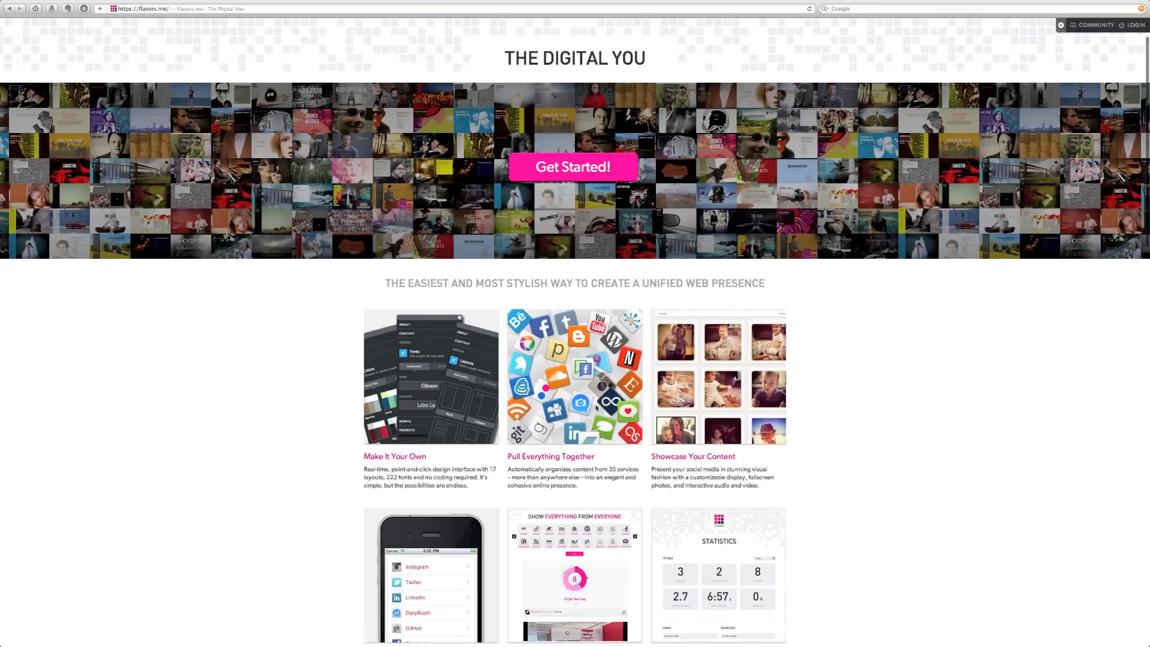
- Sign up for a new account with an e-mail address, a username and a password
click(574, 169)
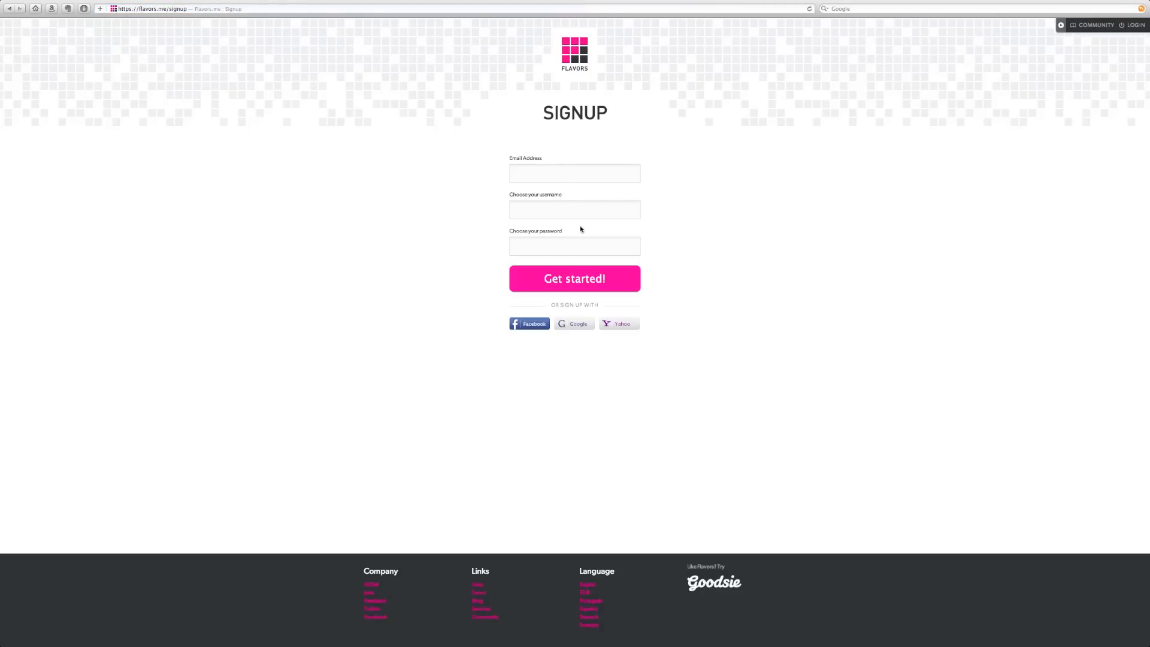
click(555, 175)
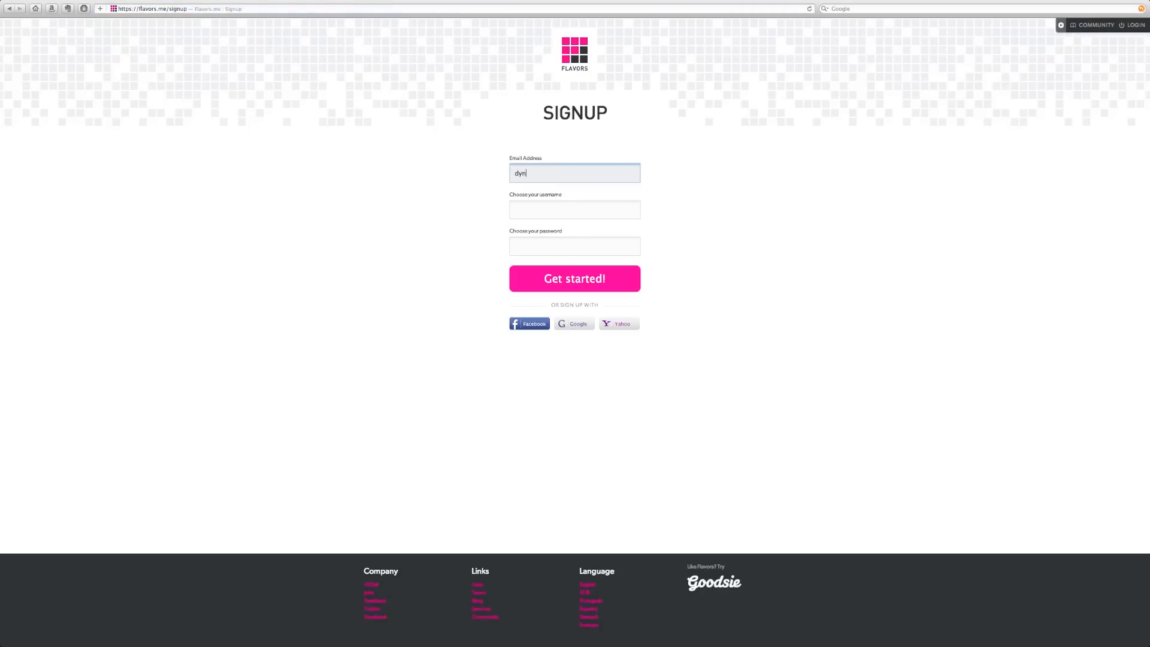
key(Tab)
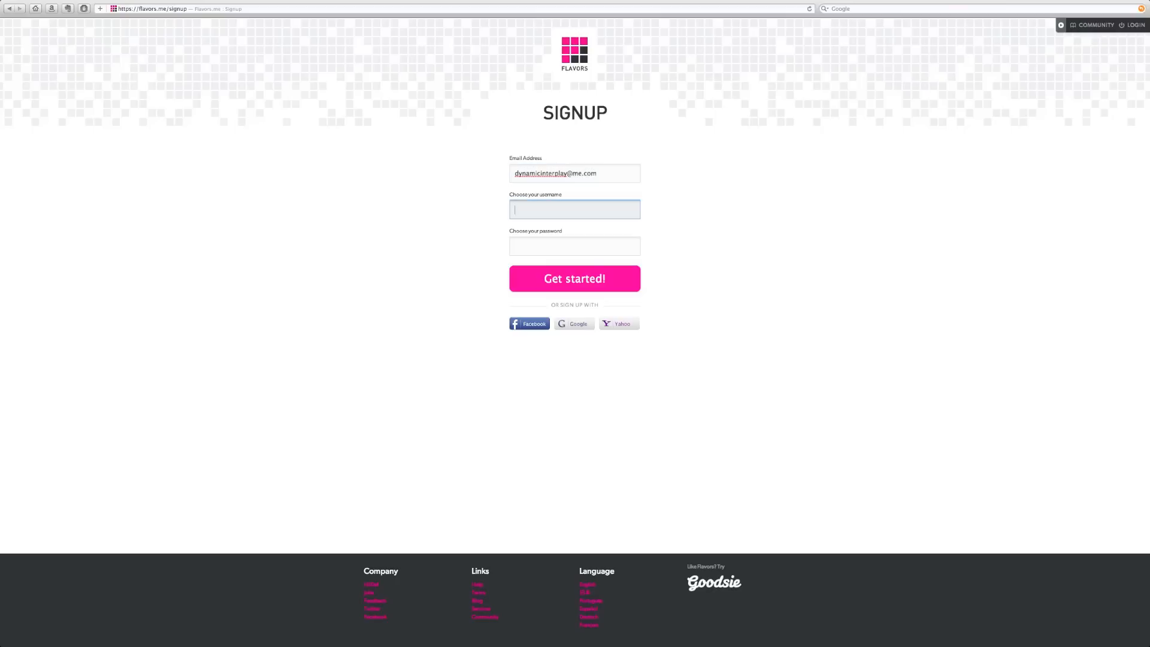
text(dinterplay)
key(Tab)
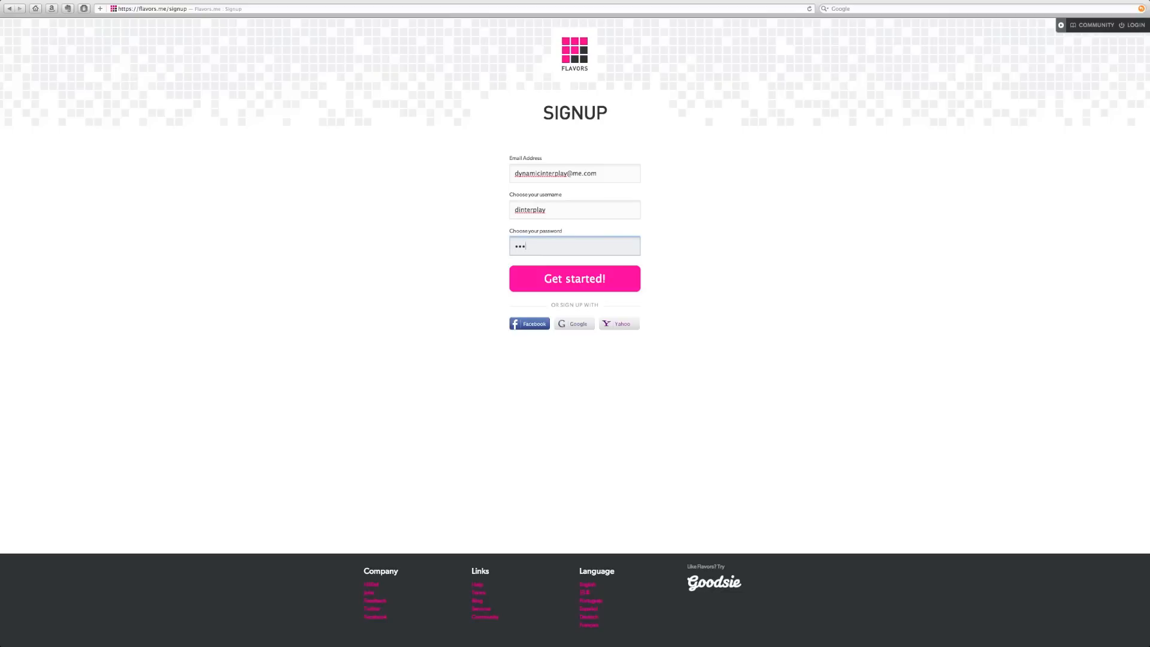
click(587, 279)
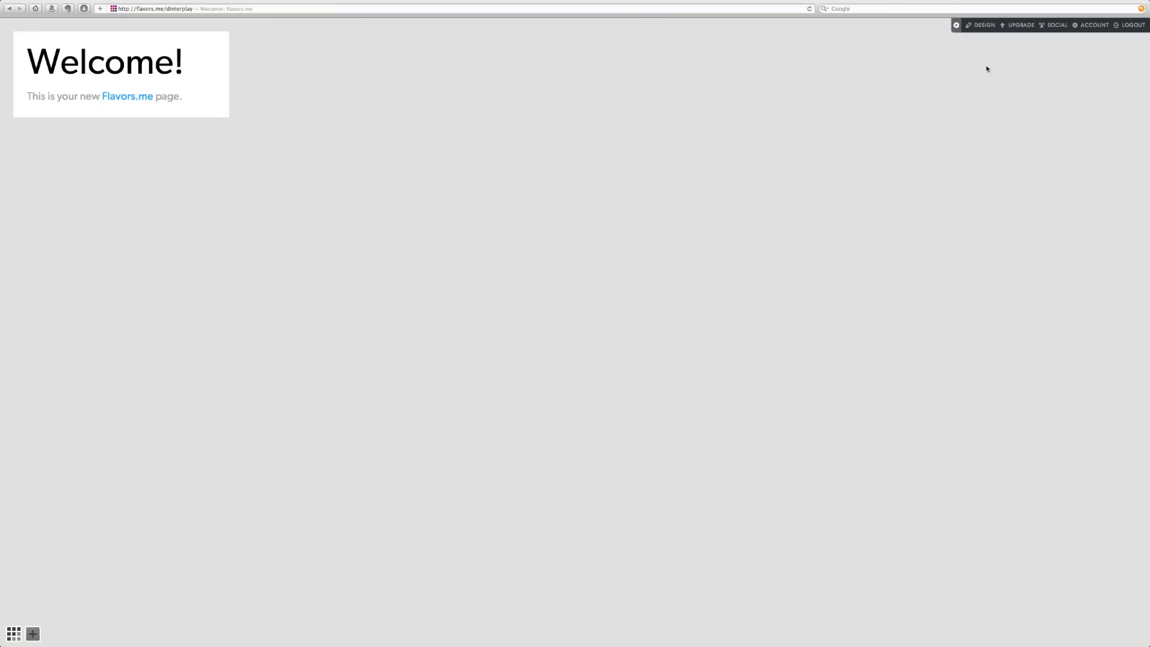
- Open the DESIGN editing panel and drag it higher, away from the left edge
click(985, 27)
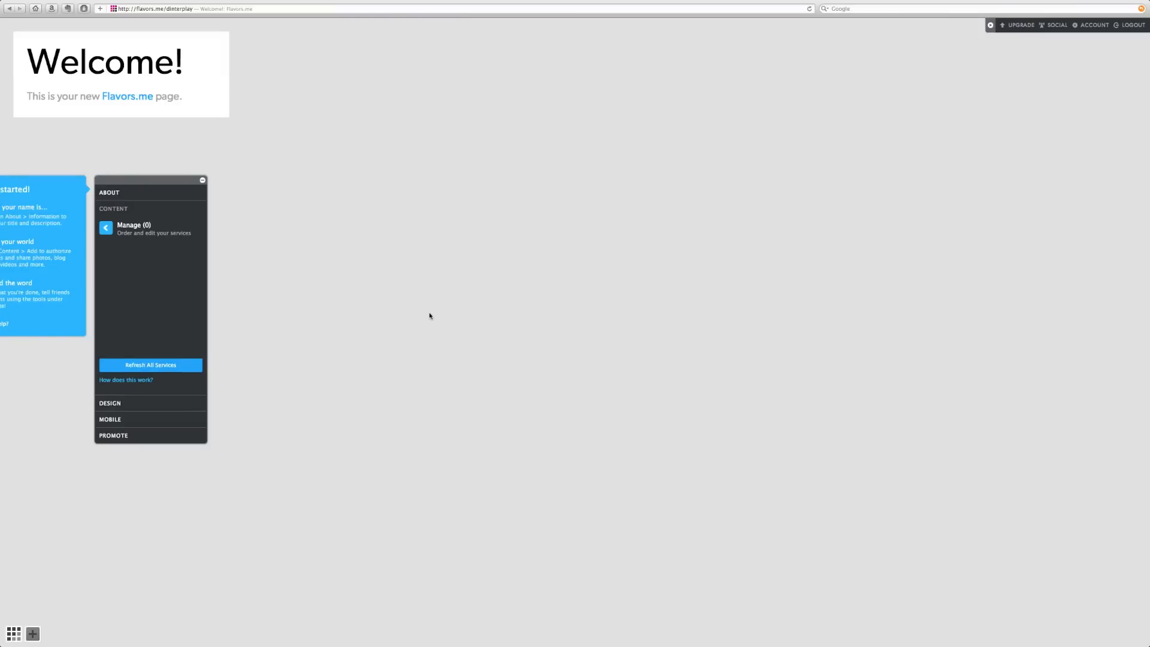
drag(144, 181, 280, 182)
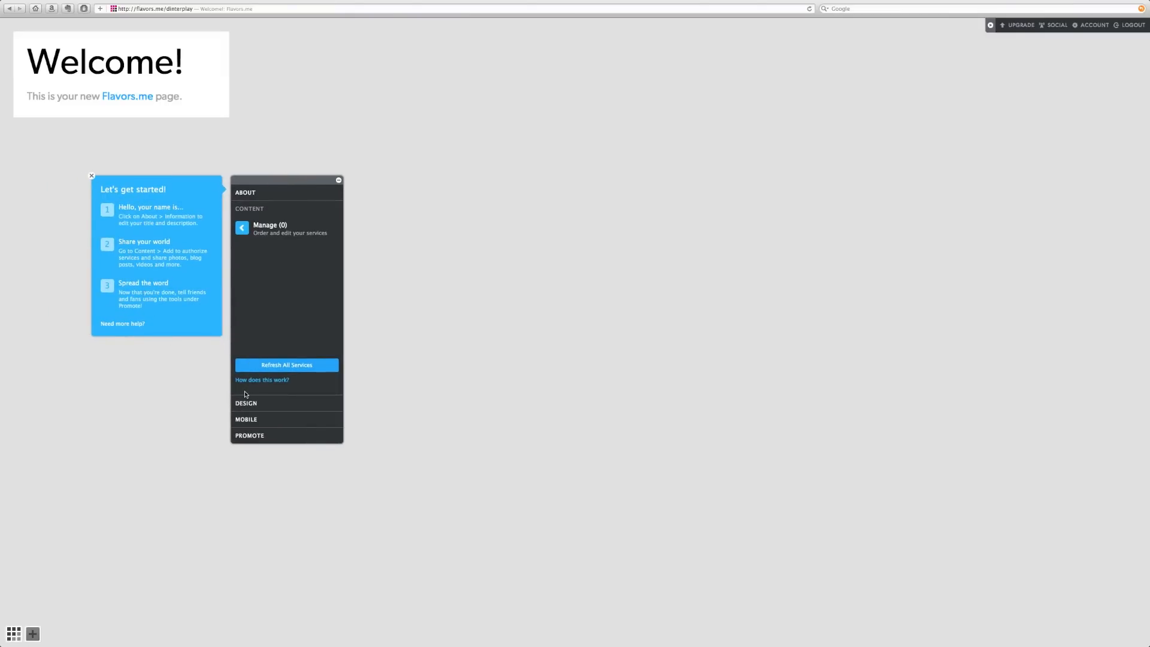
drag(291, 183, 294, 149)
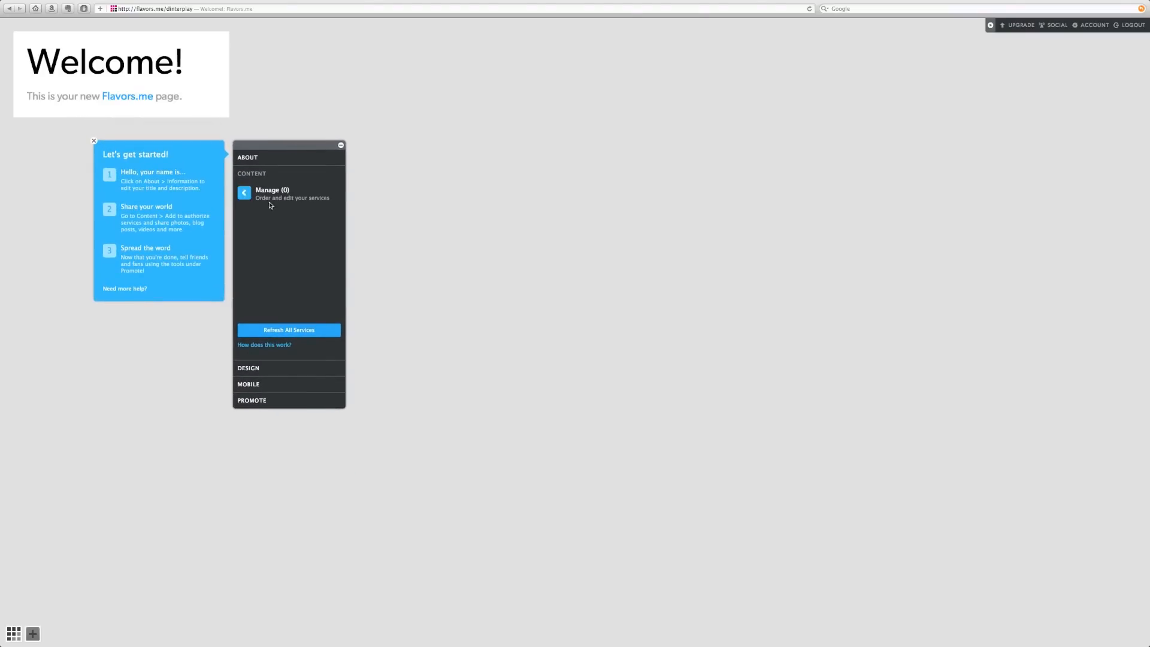
- Check Manage, then go to Add under Content and browse the connectable services
click(269, 195)
click(250, 194)
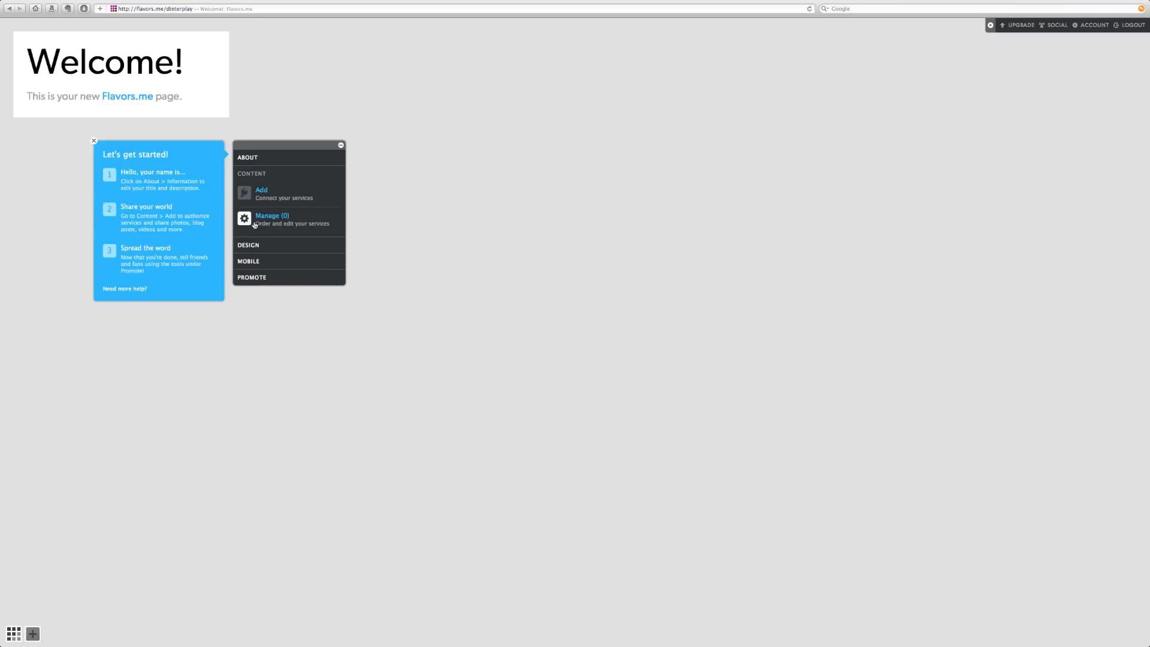
click(257, 191)
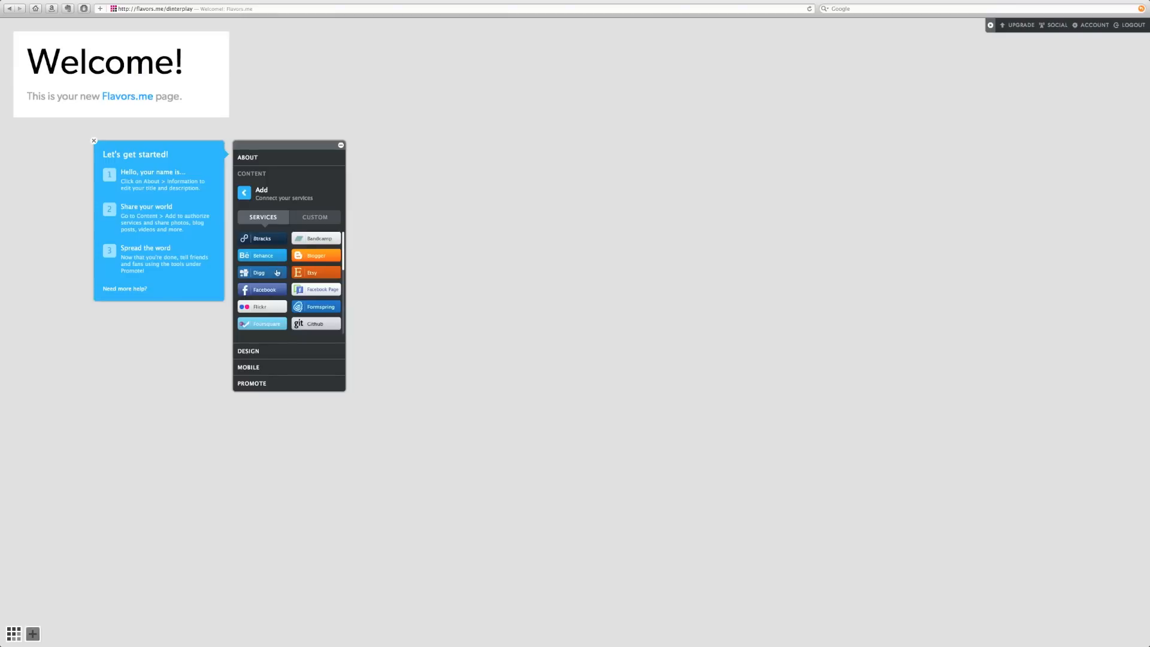
scroll(282, 293, down, 2)
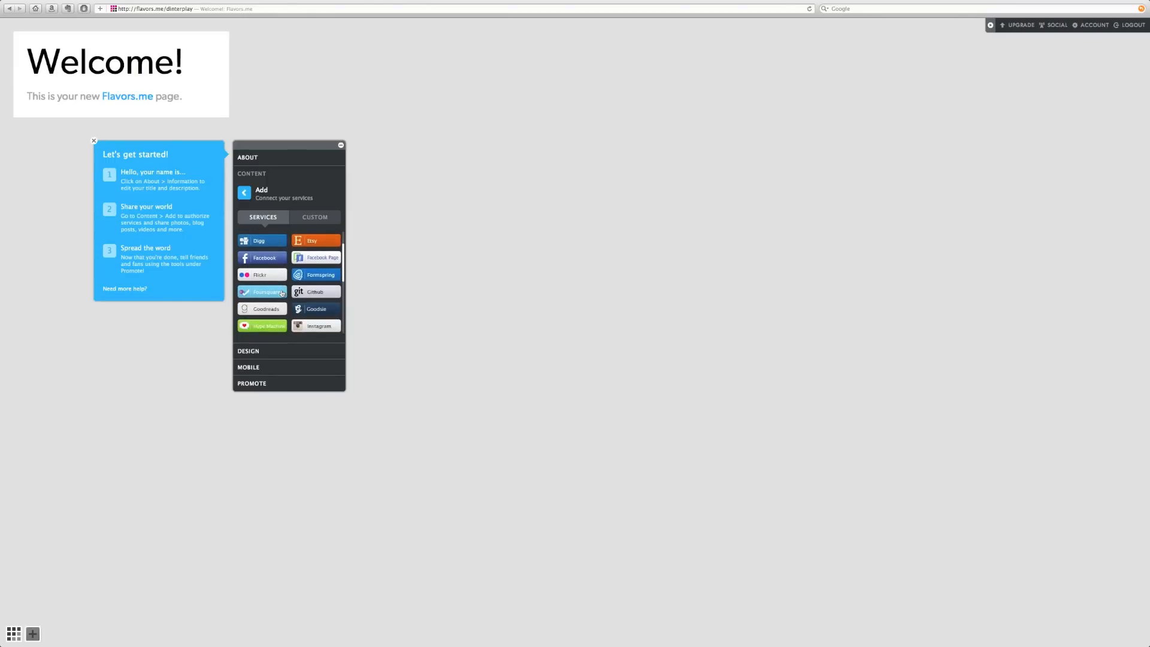
scroll(276, 306, down, 5)
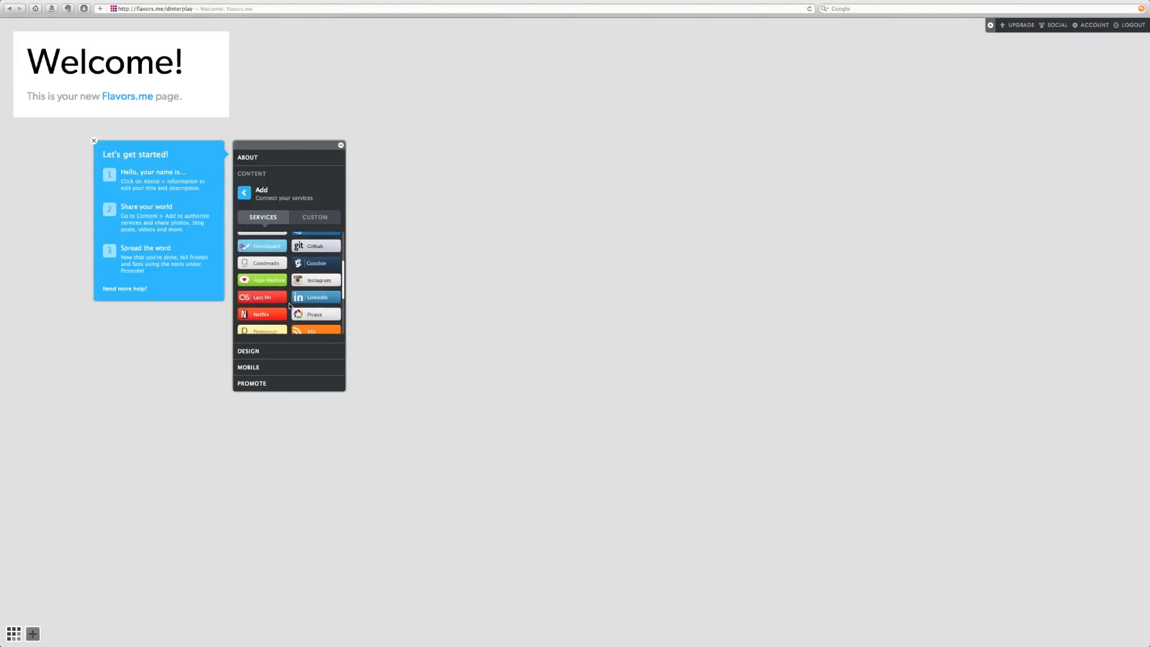
scroll(290, 306, down, 4)
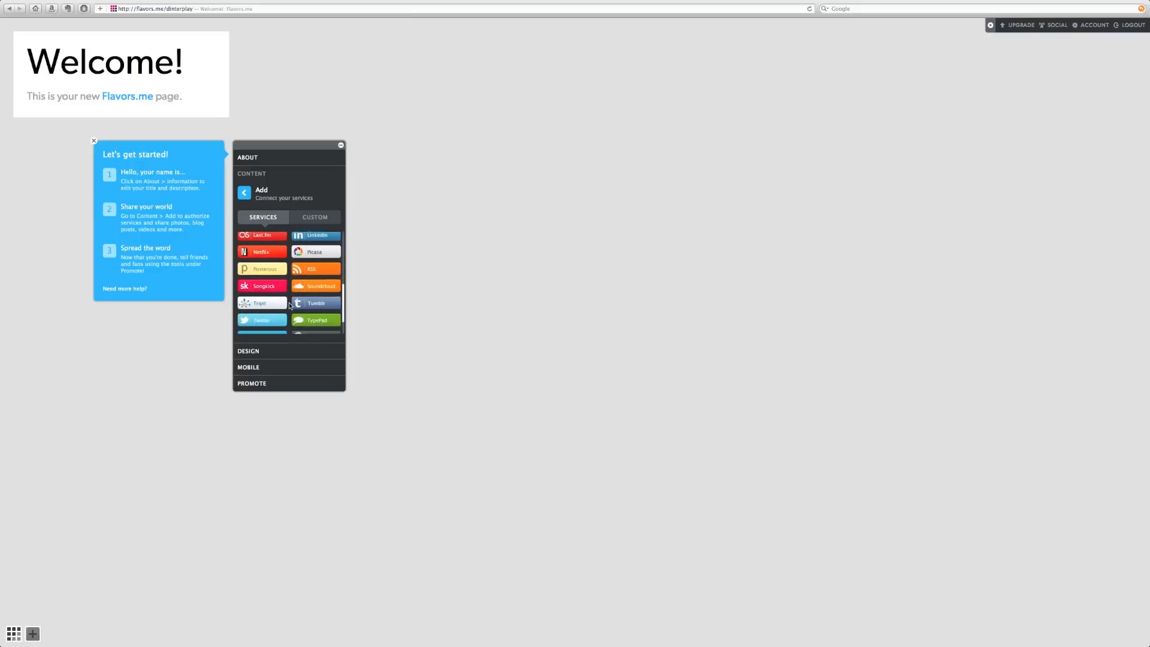
scroll(297, 291, up, 9)
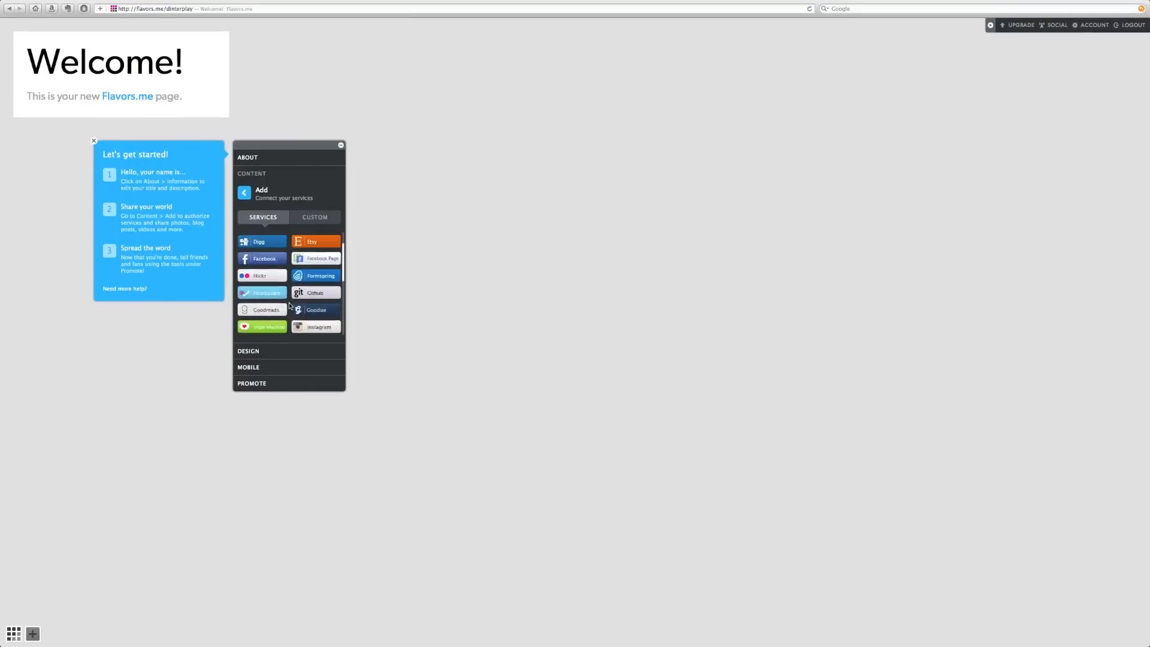
- Connect a Bandcamp page and scroll through the albums and tracks it adds
click(313, 239)
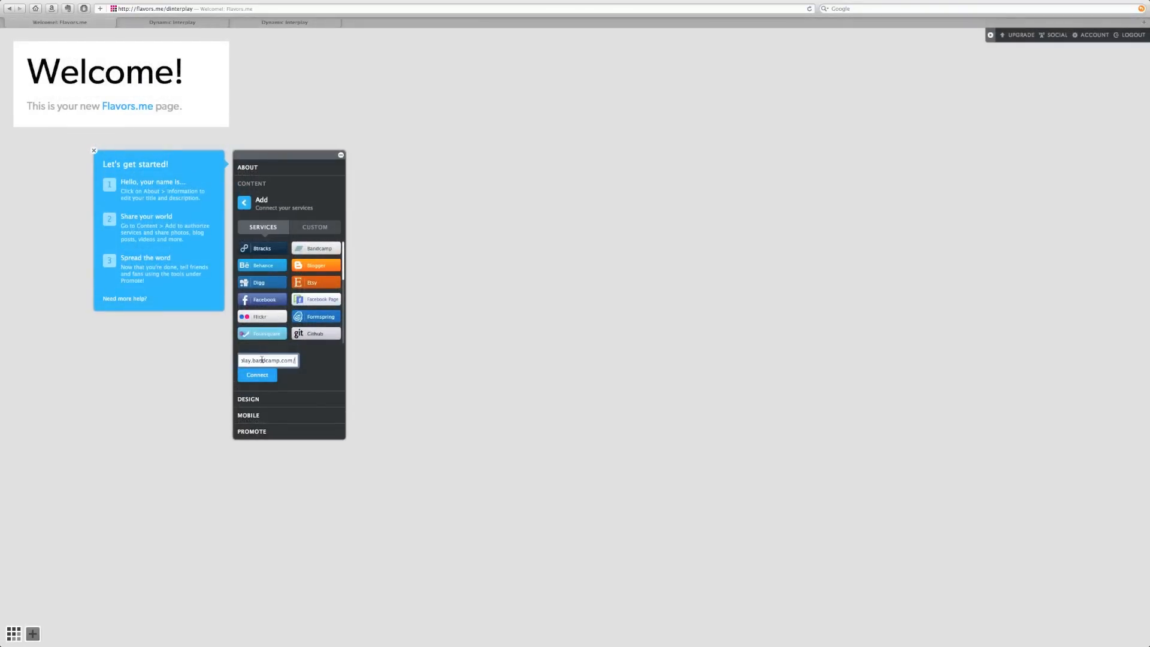
click(263, 377)
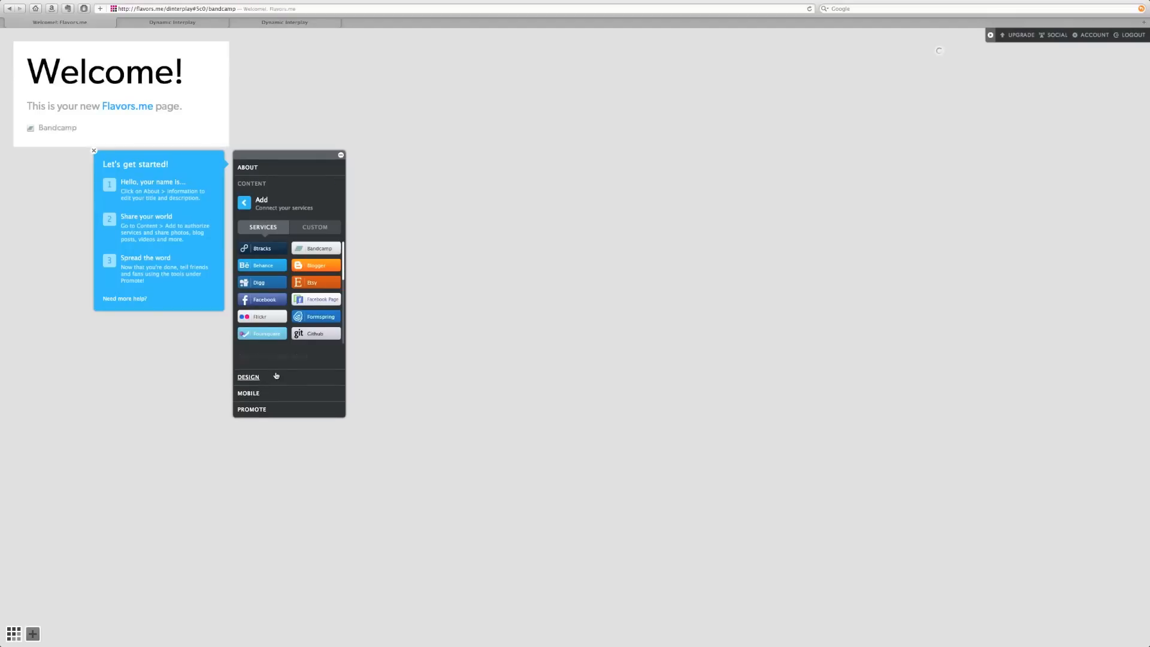
scroll(1008, 269, down, 5)
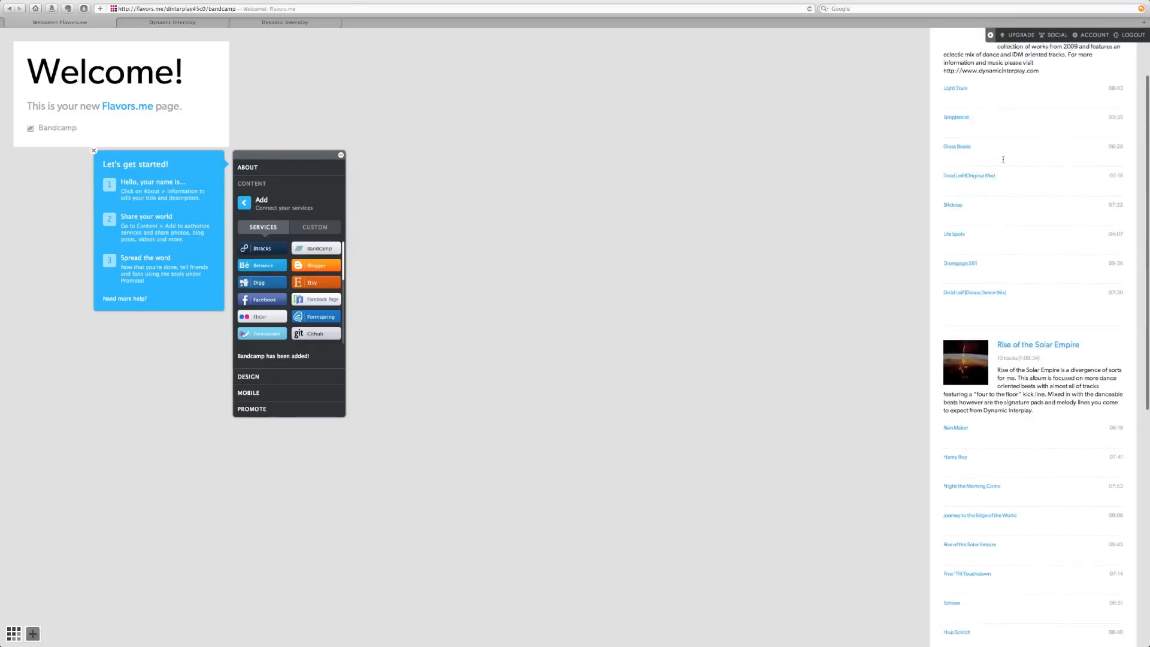
scroll(1008, 270, up, 5)
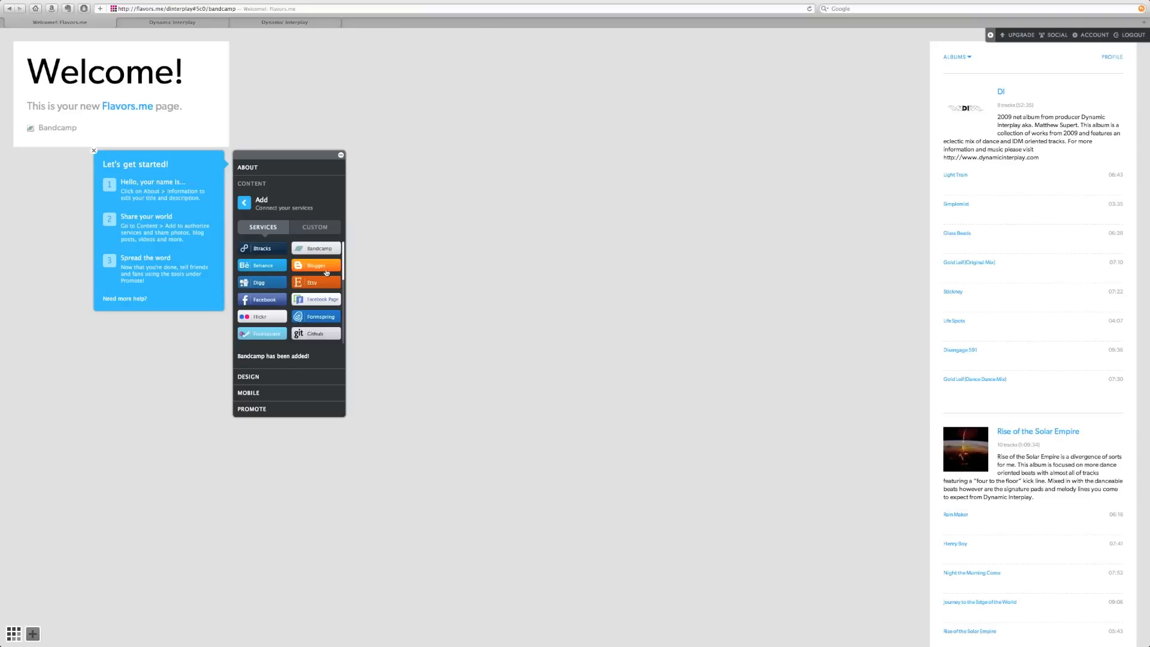
scroll(294, 299, down, 1)
scroll(252, 303, down, 1)
scroll(251, 302, down, 5)
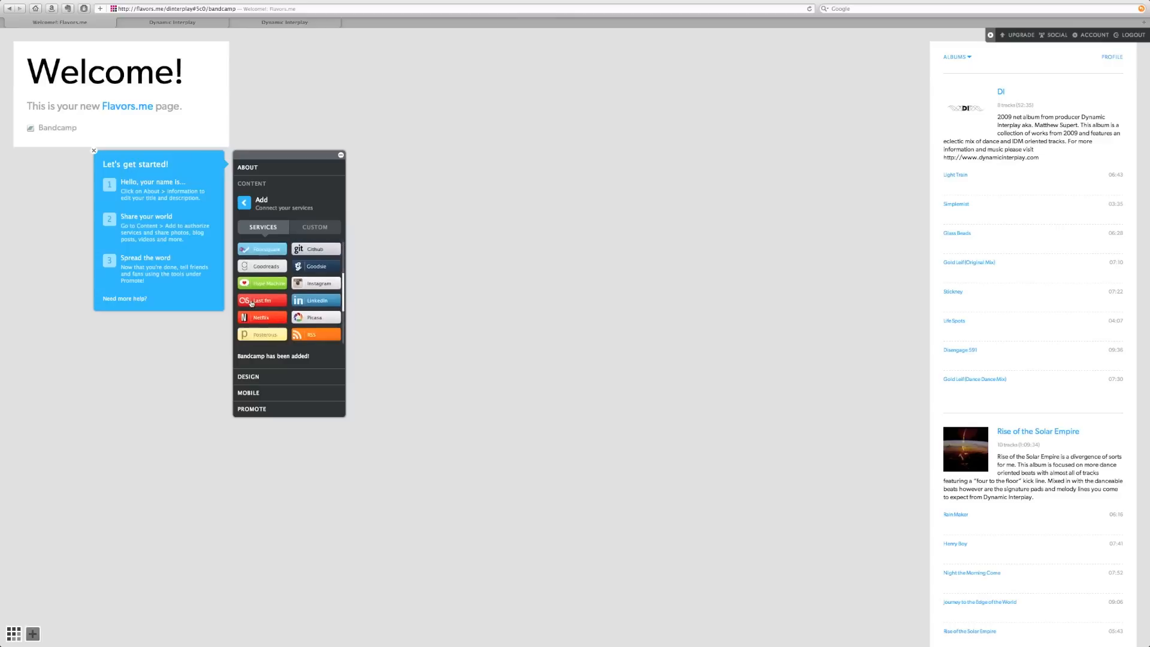
- Add SoundCloud by authorizing Flavors.me on the SoundCloud account, then scroll the Services grid
click(312, 316)
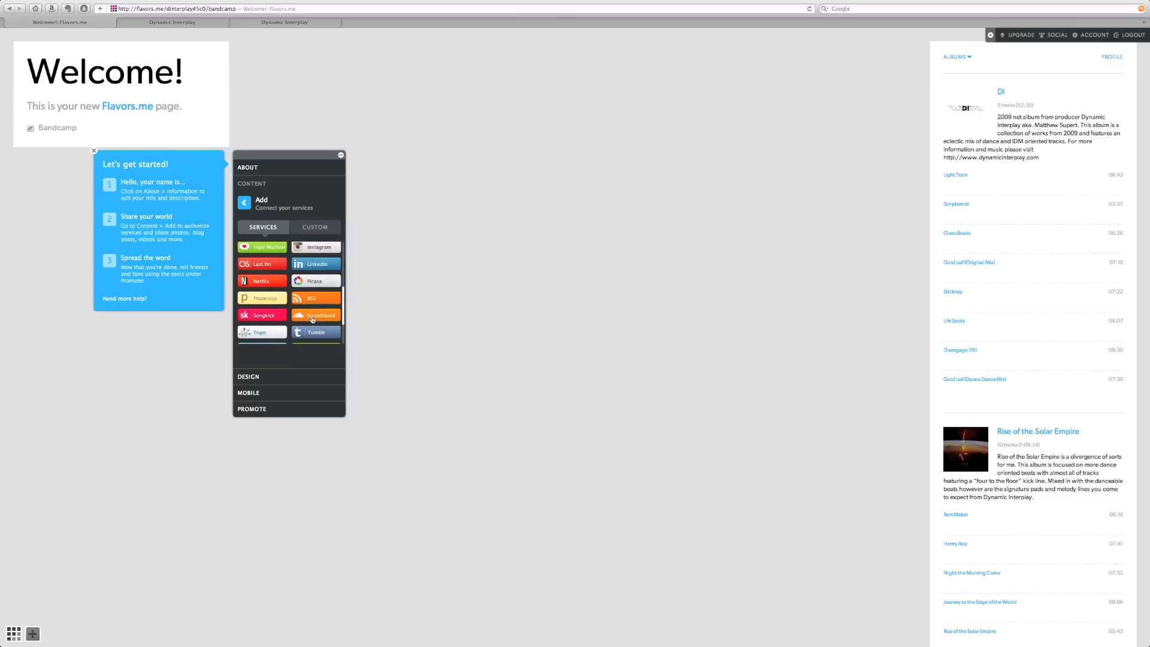
click(297, 359)
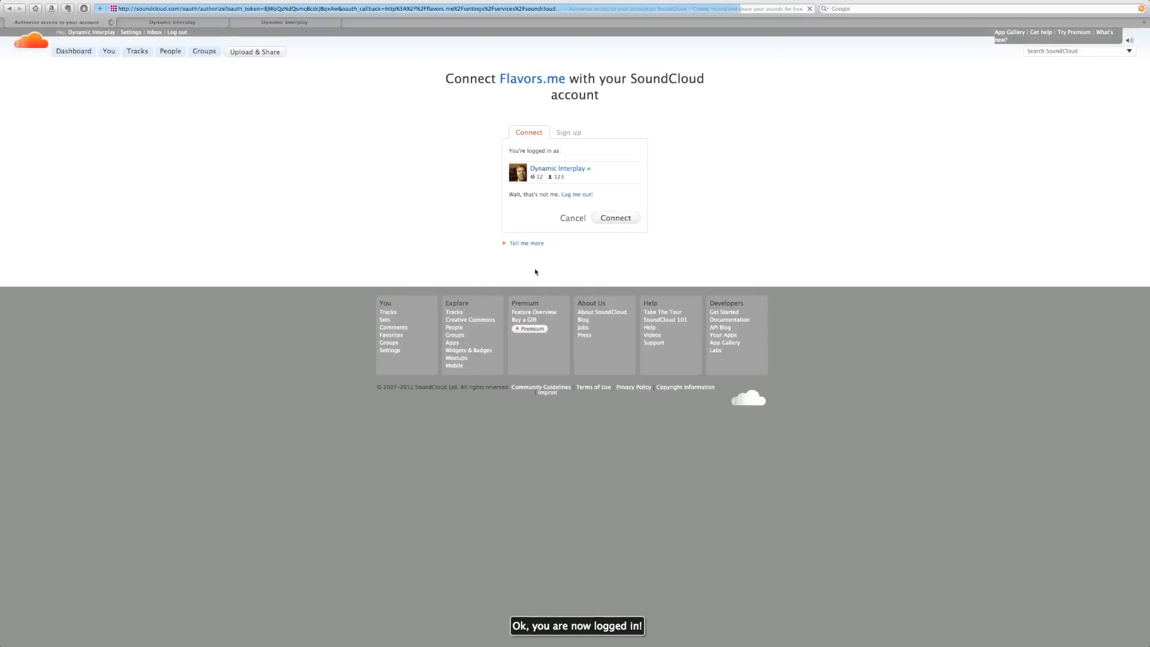
click(614, 219)
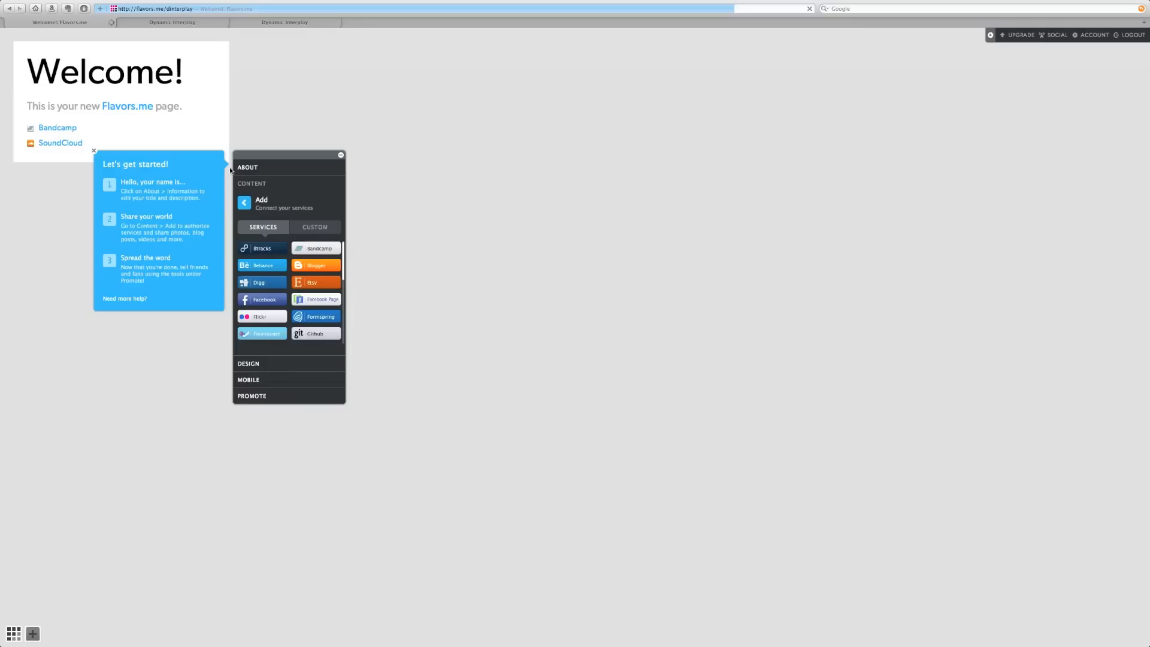
scroll(320, 301, down, 5)
scroll(319, 301, down, 3)
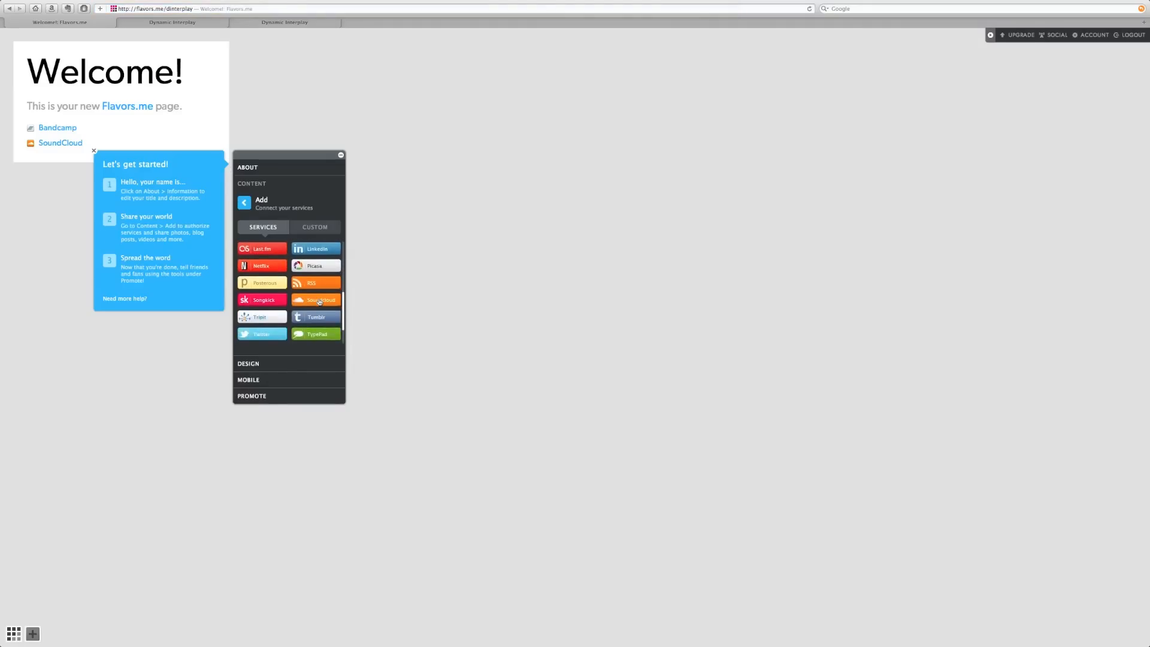
scroll(319, 301, down, 3)
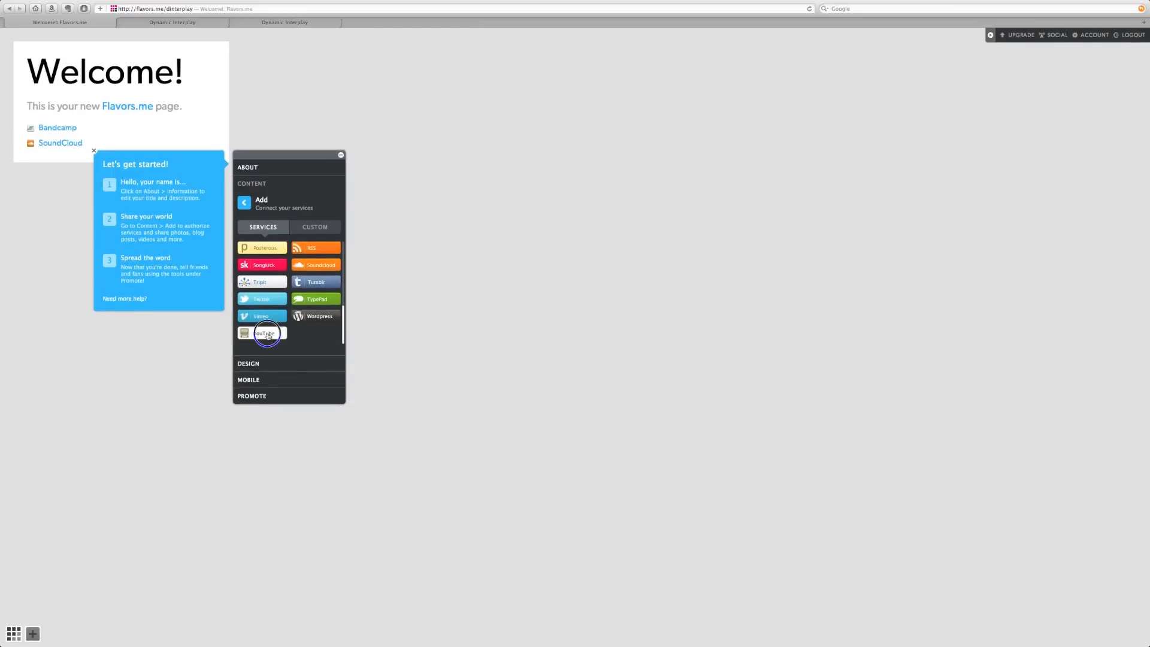
- Connect YouTube by allowing Flavors.me access, then select Twitter in the services list
click(268, 333)
click(288, 359)
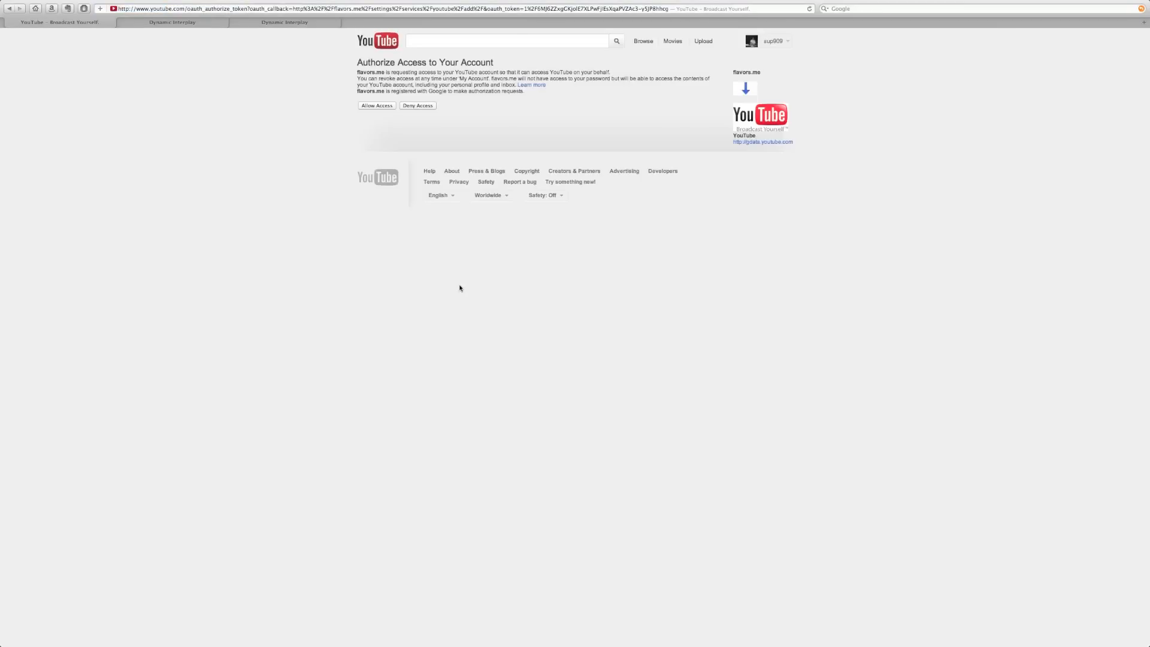
click(386, 107)
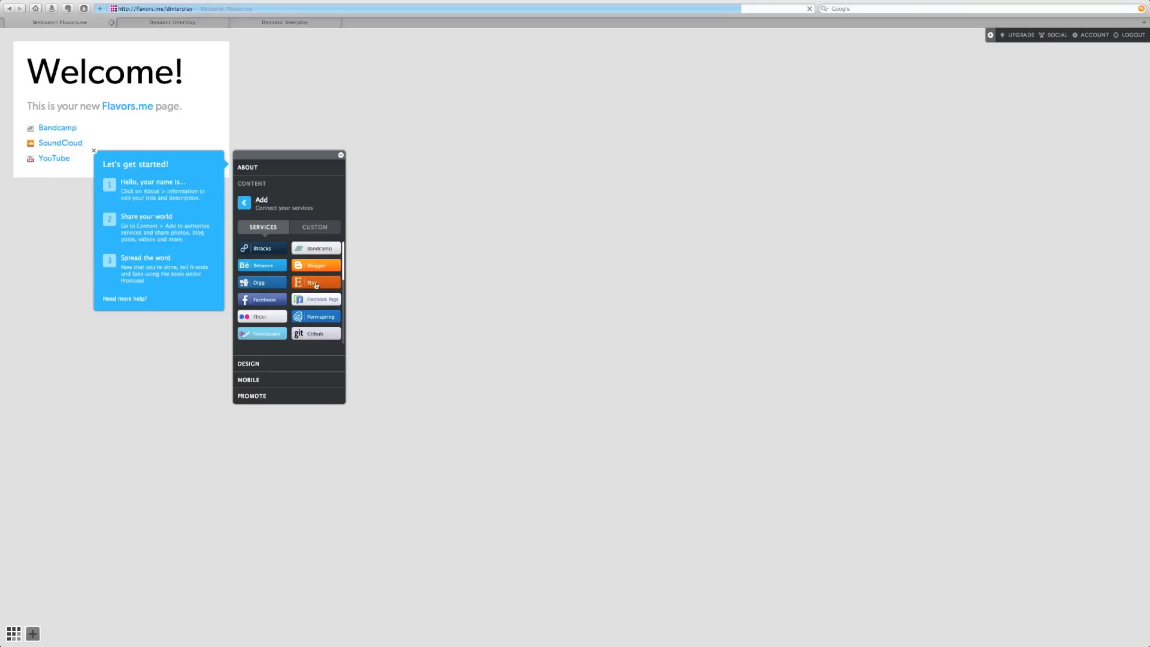
scroll(316, 285, down, 5)
scroll(286, 290, down, 4)
click(277, 309)
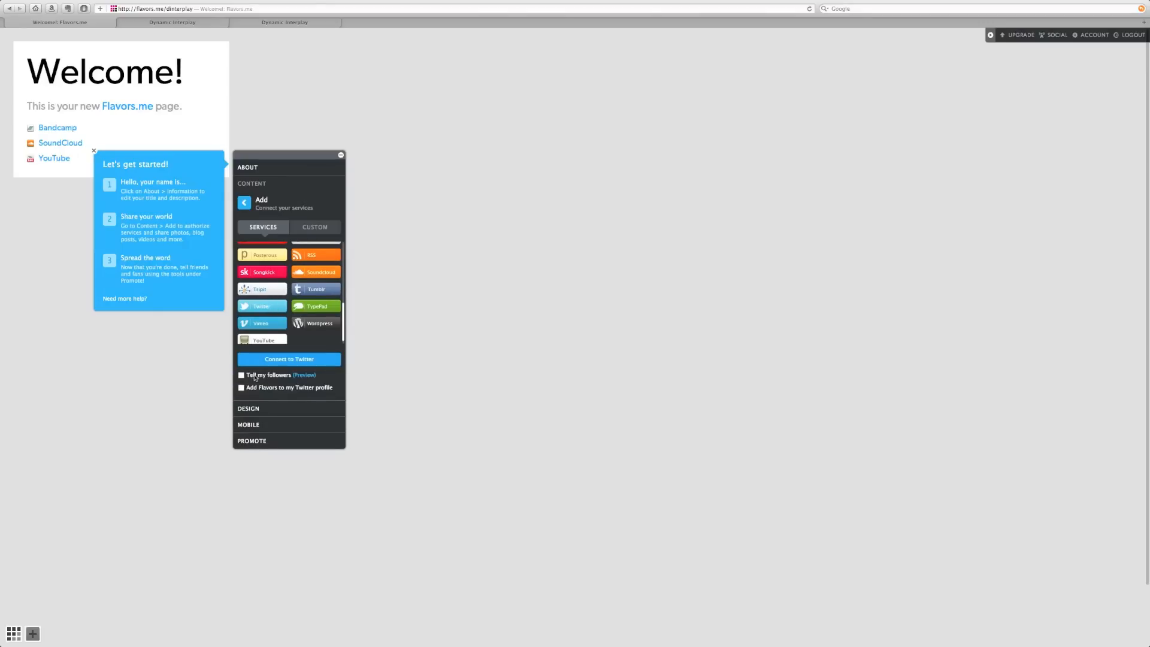
- Authorize the Flavors.me app on Twitter and dismiss the Let's get started tip box
click(282, 360)
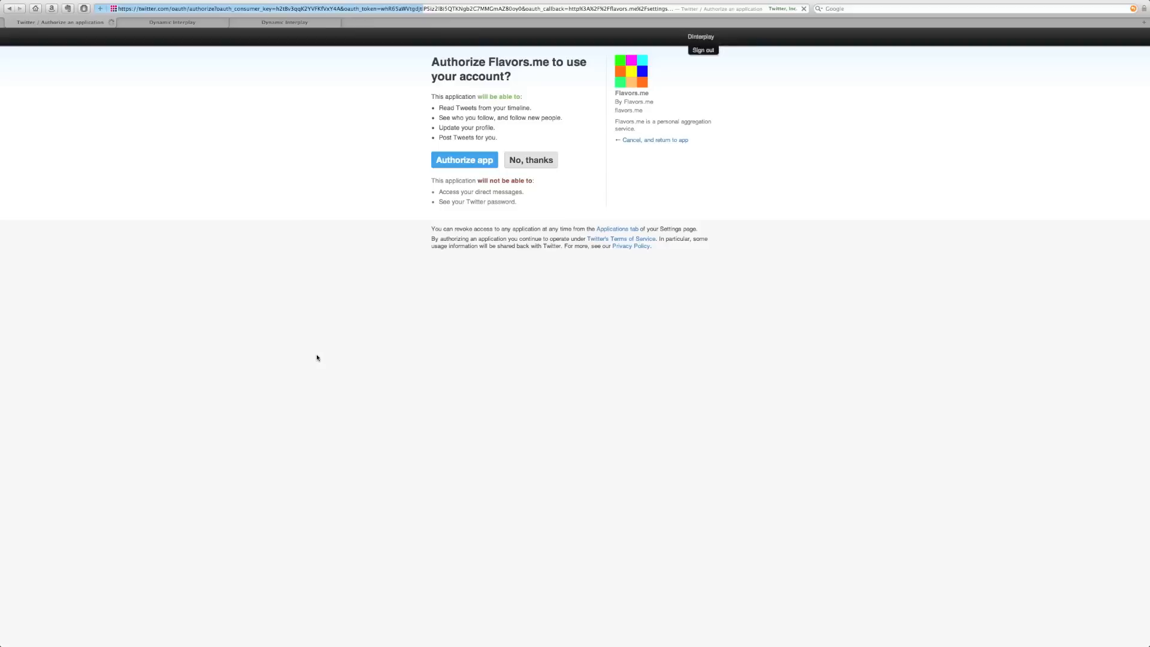
click(462, 158)
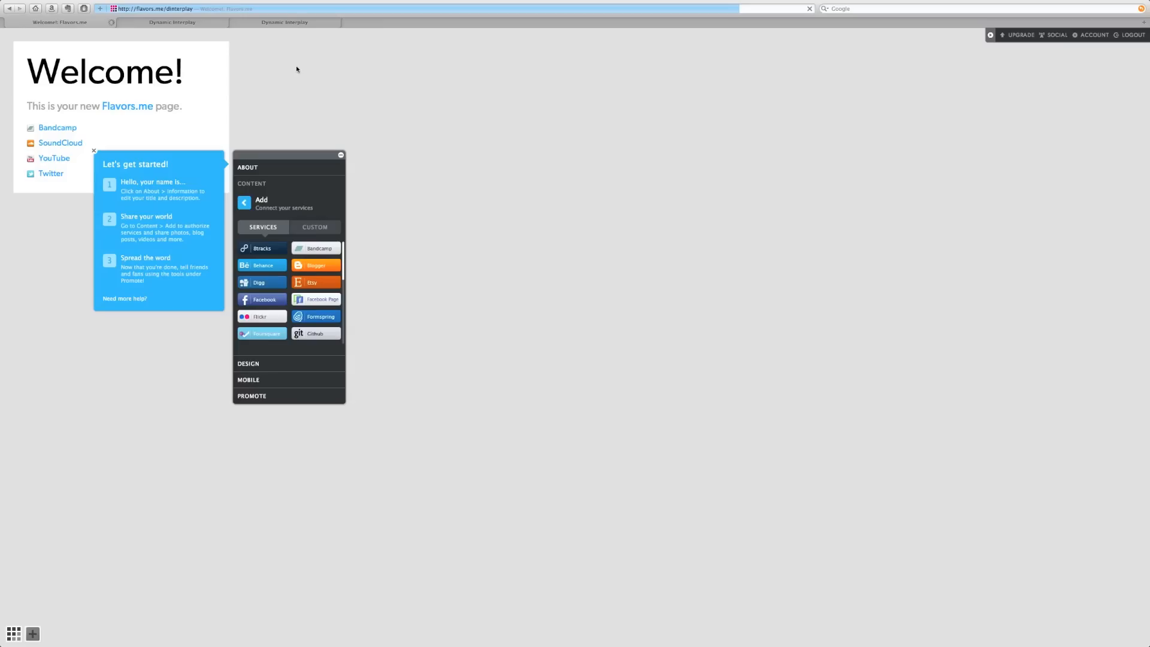
click(94, 151)
- Preview the Bandcamp, SoundCloud, YouTube and Twitter content, then check the premium Custom option
drag(283, 156, 467, 115)
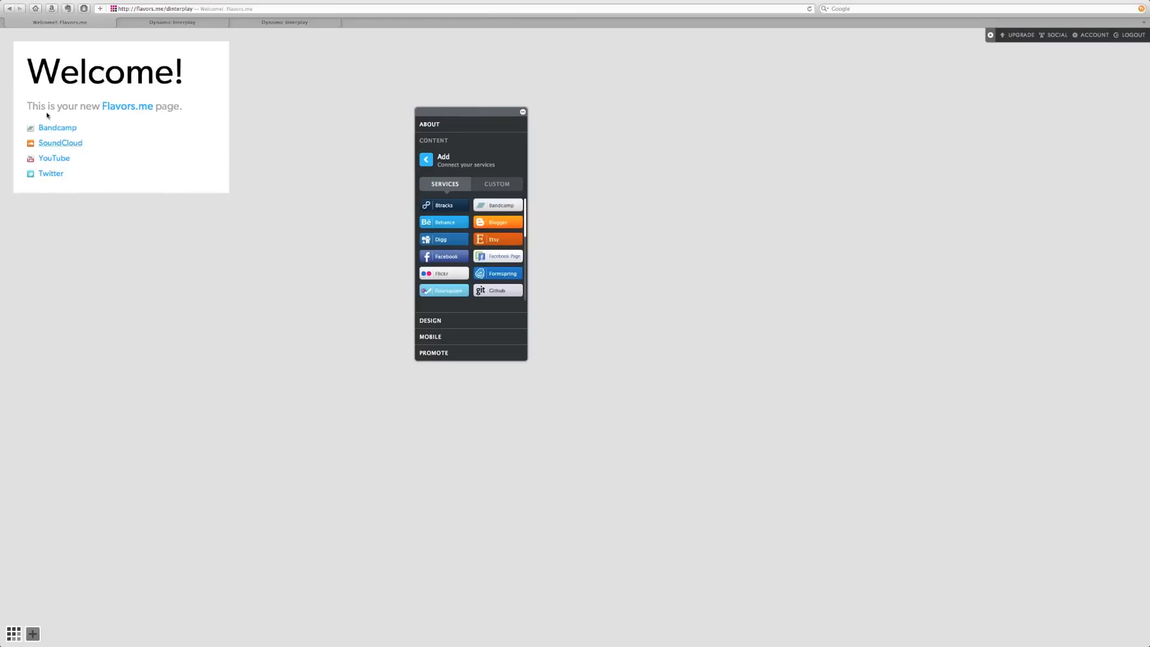
click(60, 128)
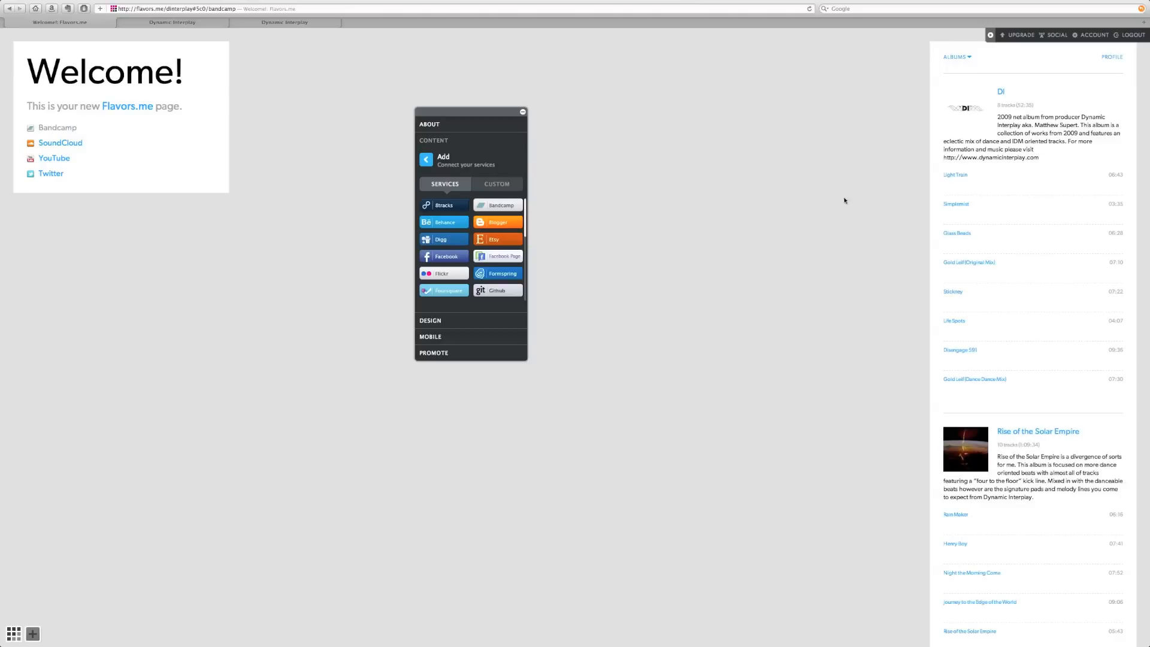
scroll(1004, 178, down, 5)
scroll(1004, 178, up, 5)
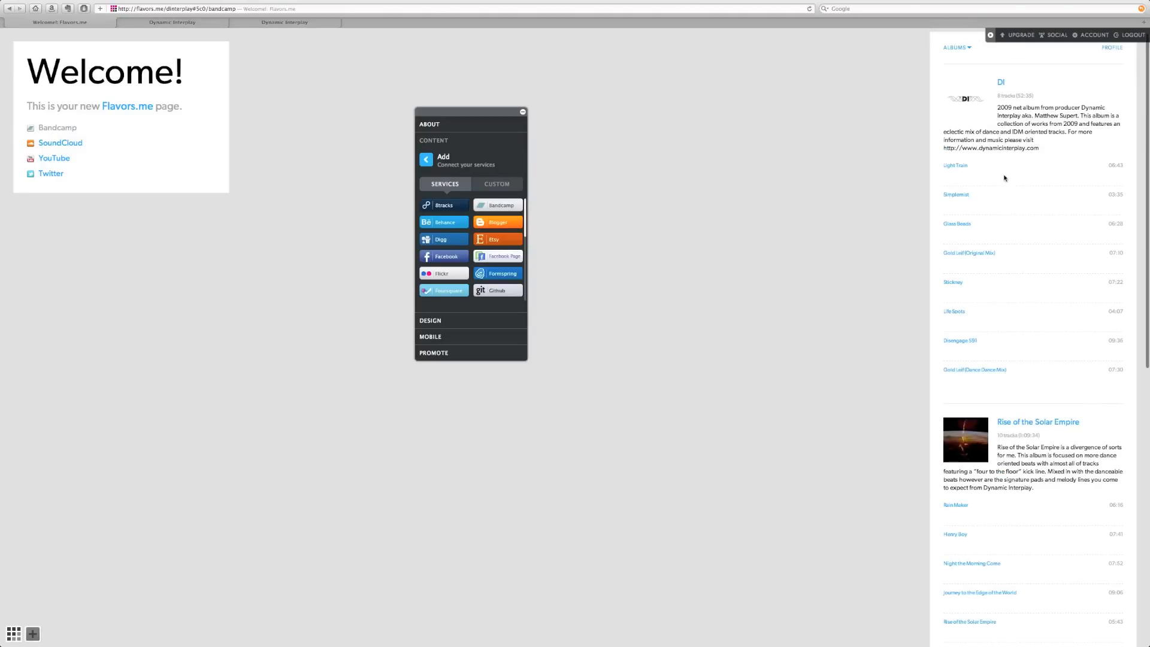
click(60, 142)
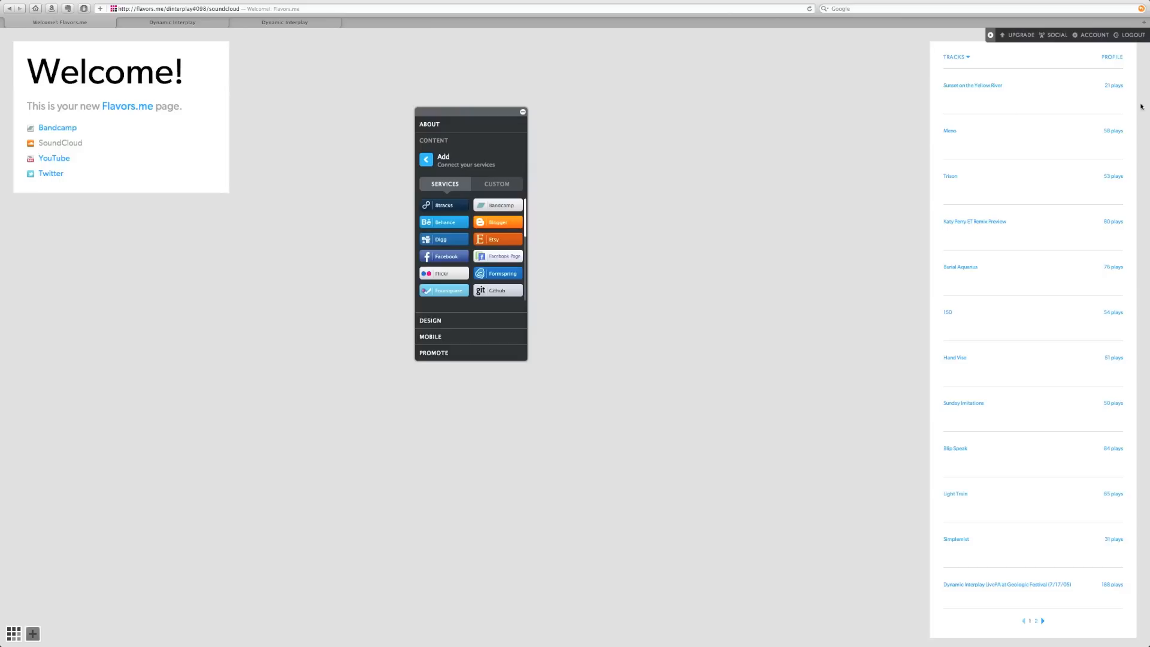
click(63, 160)
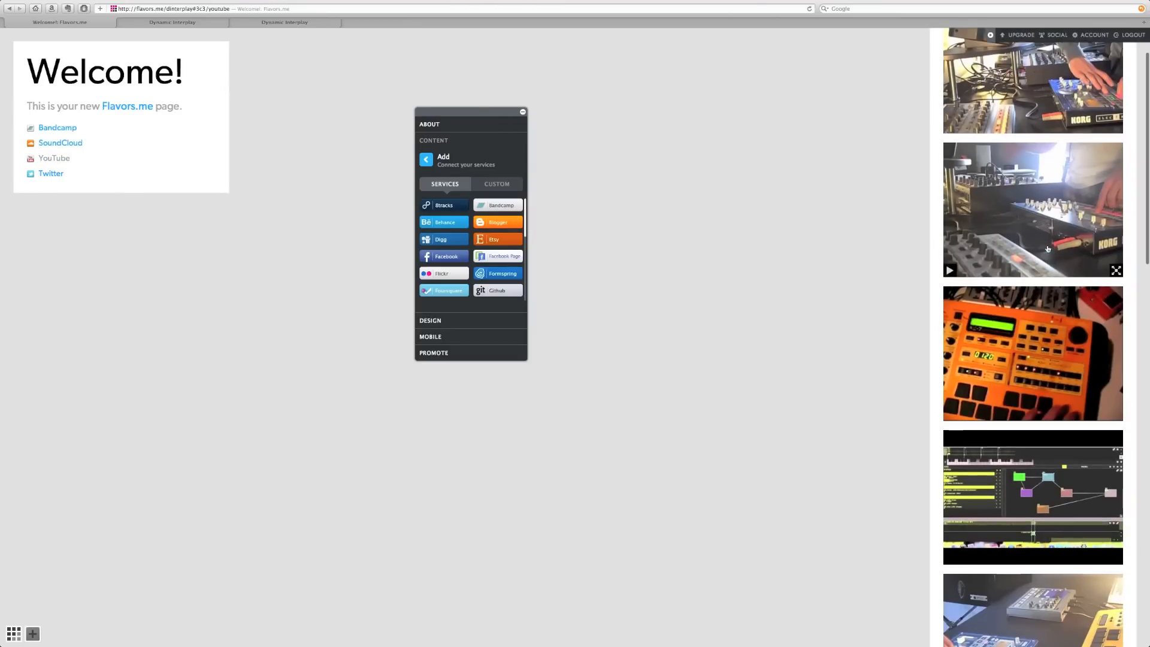
click(59, 175)
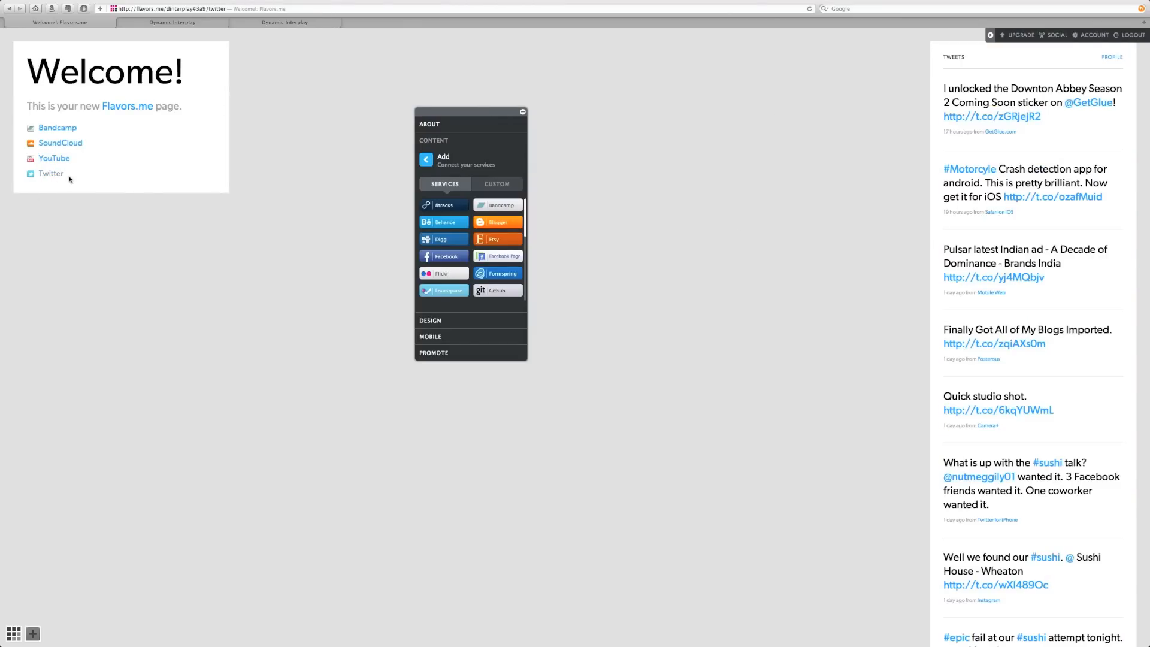
click(486, 185)
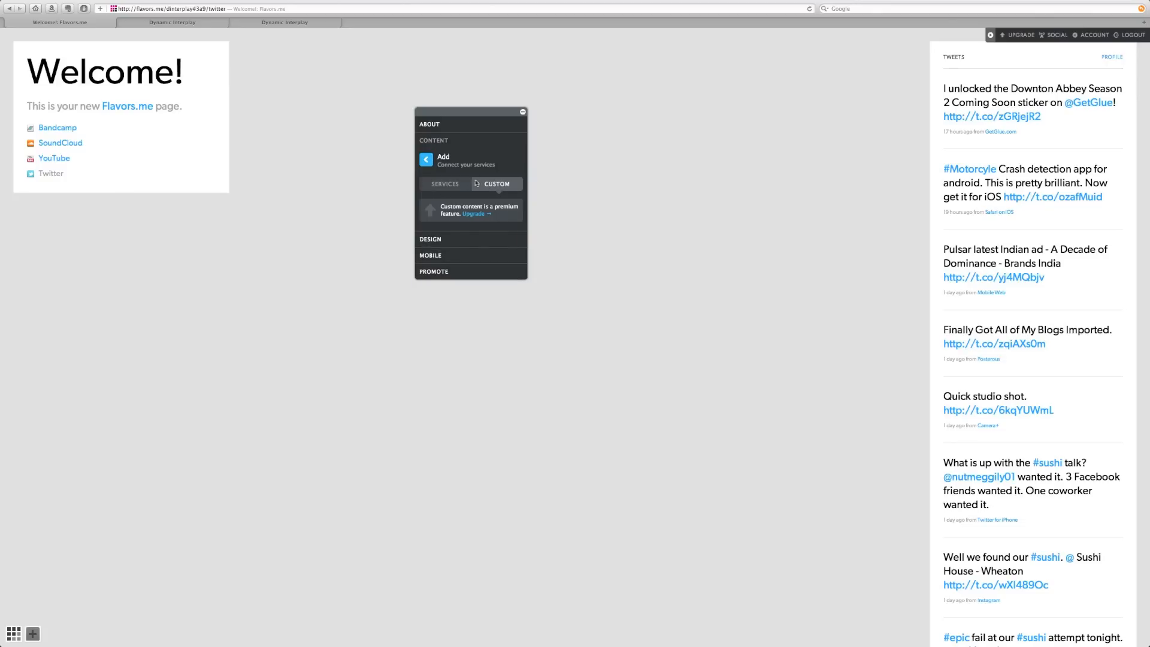
- Go to Design > Layouts and try a different page layout
click(426, 160)
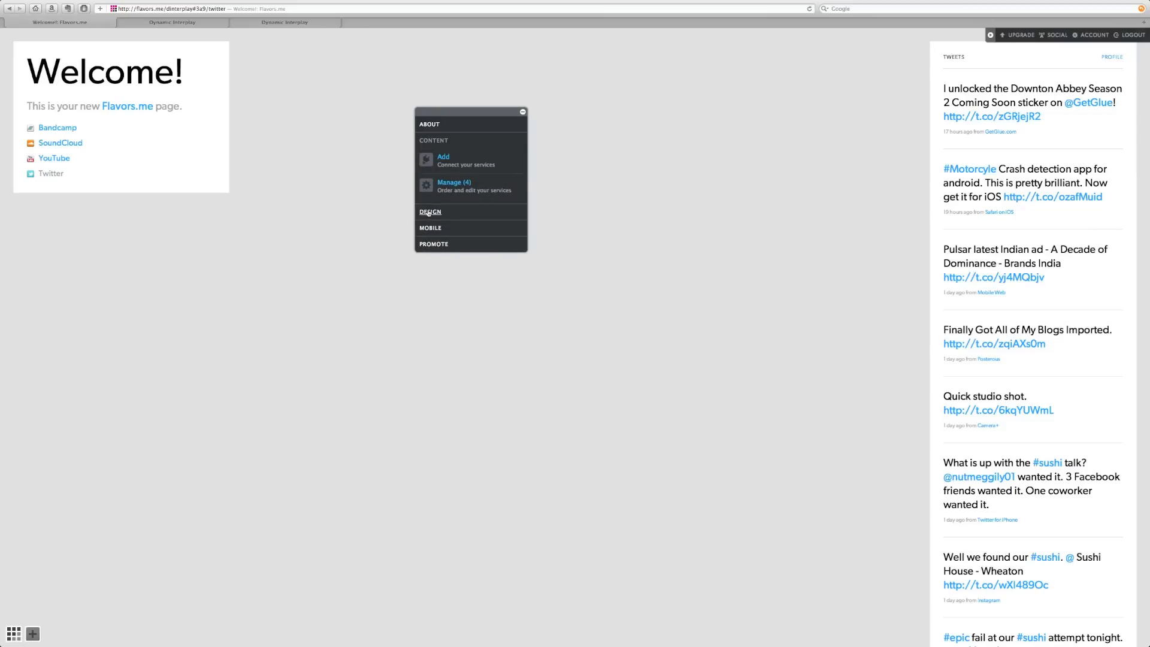
click(429, 212)
click(444, 173)
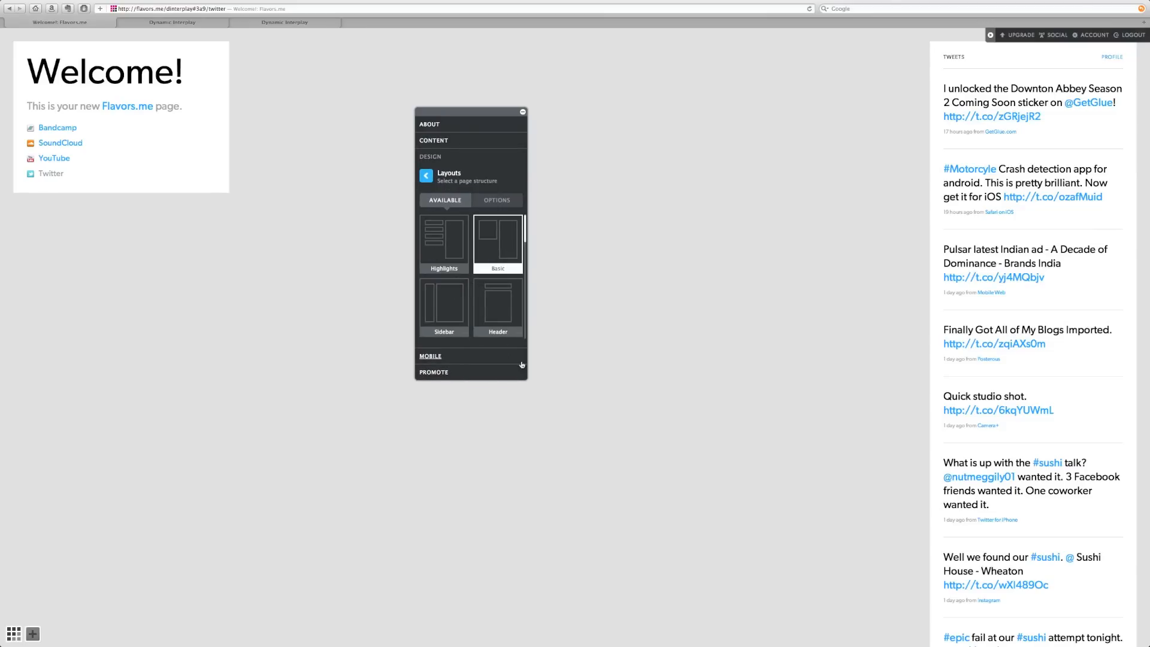
scroll(521, 344, down, 5)
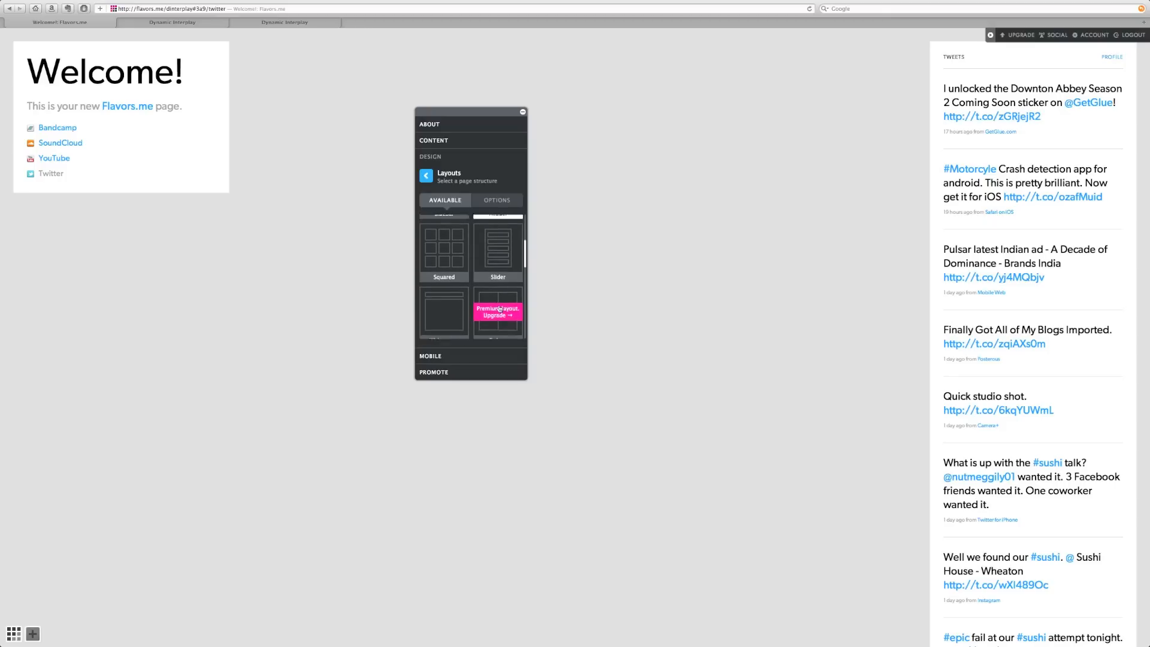
scroll(500, 317, up, 5)
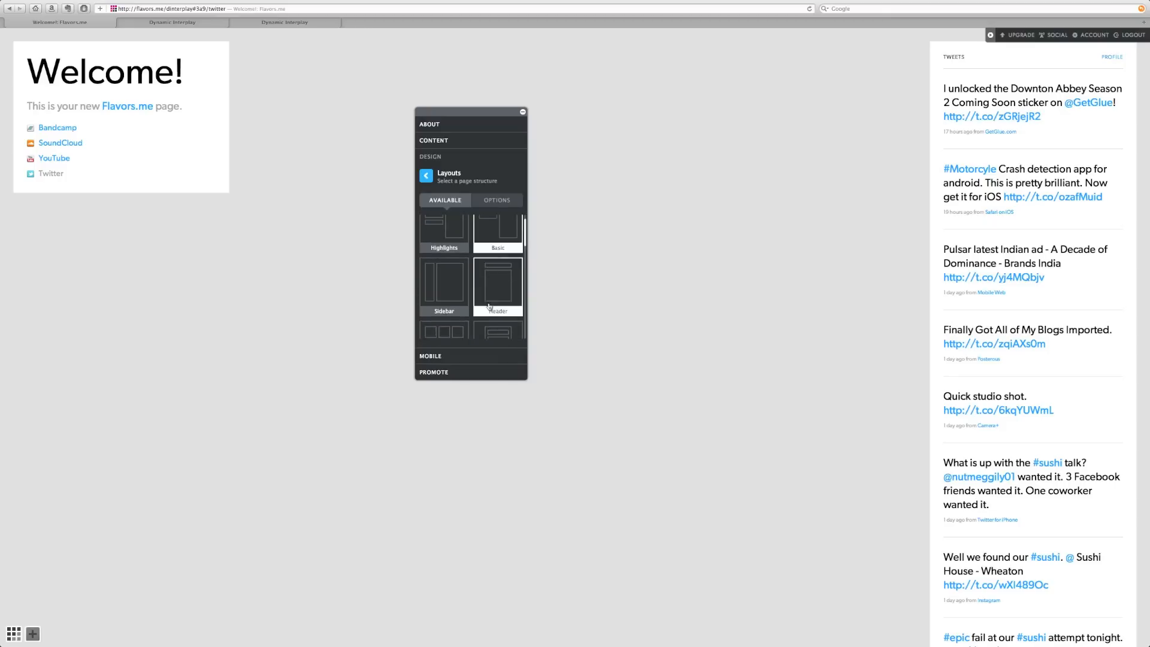
click(460, 306)
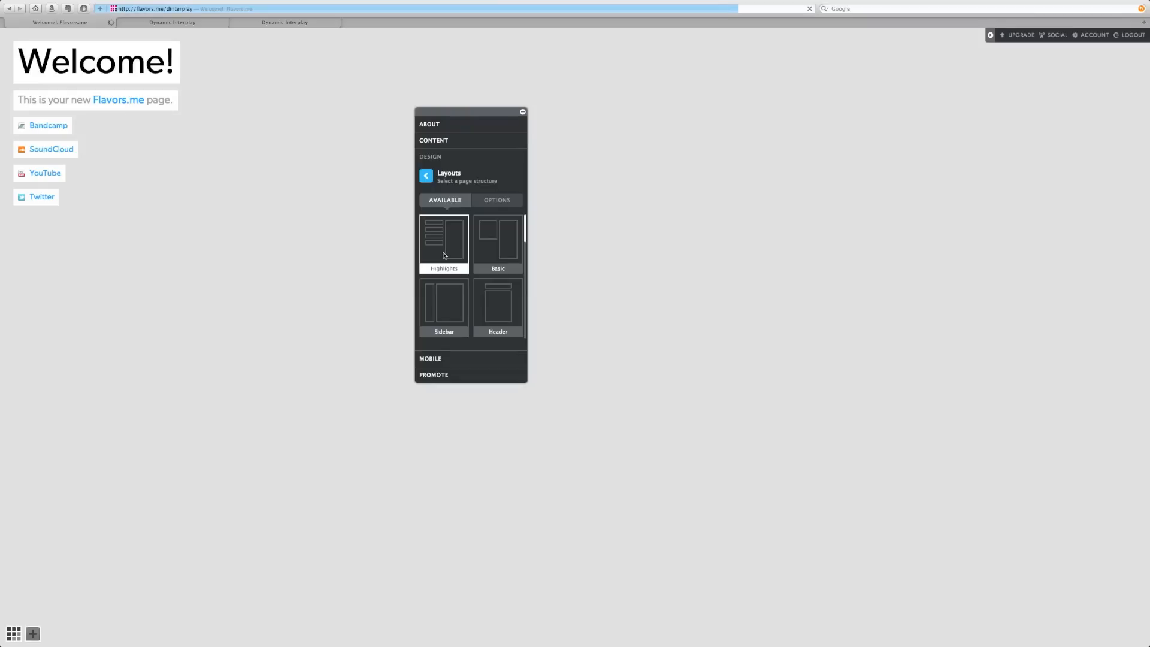
- Switch to the Sidebar layout and preview the Bandcamp and SoundCloud content in it
click(61, 130)
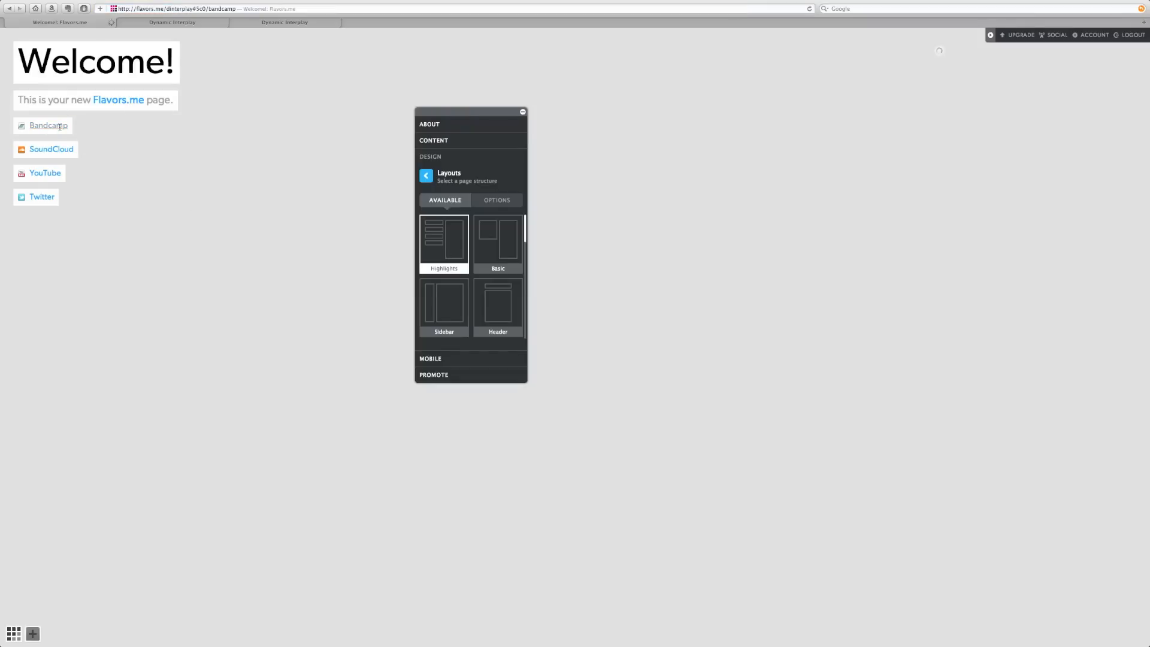
scroll(491, 258, down, 1)
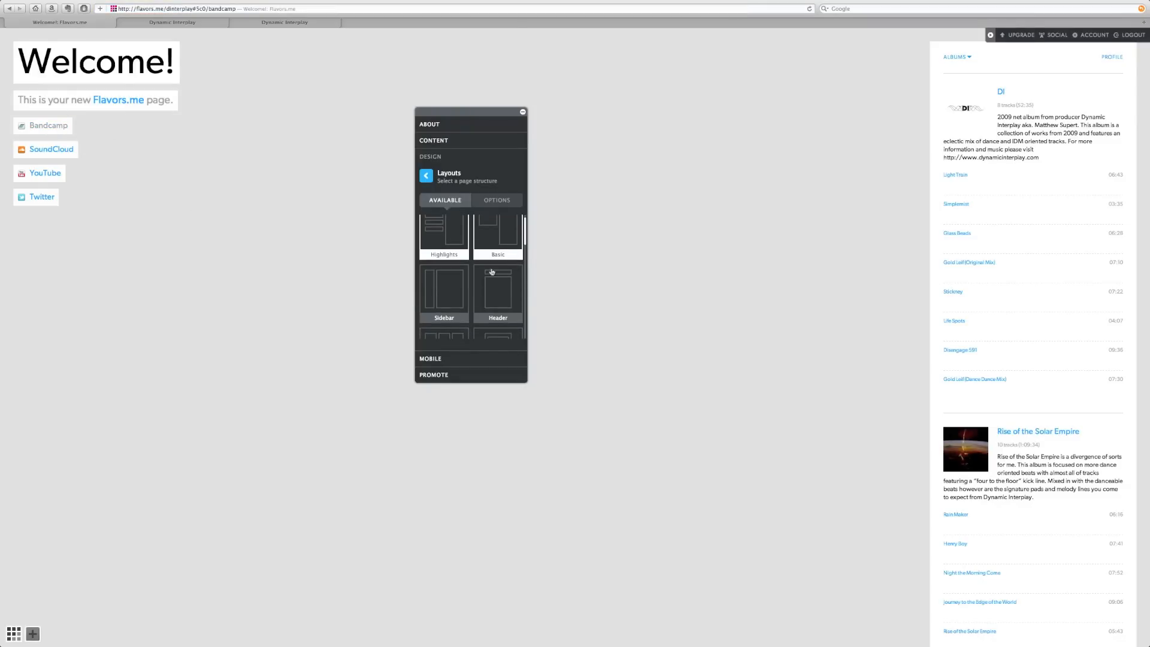
click(451, 287)
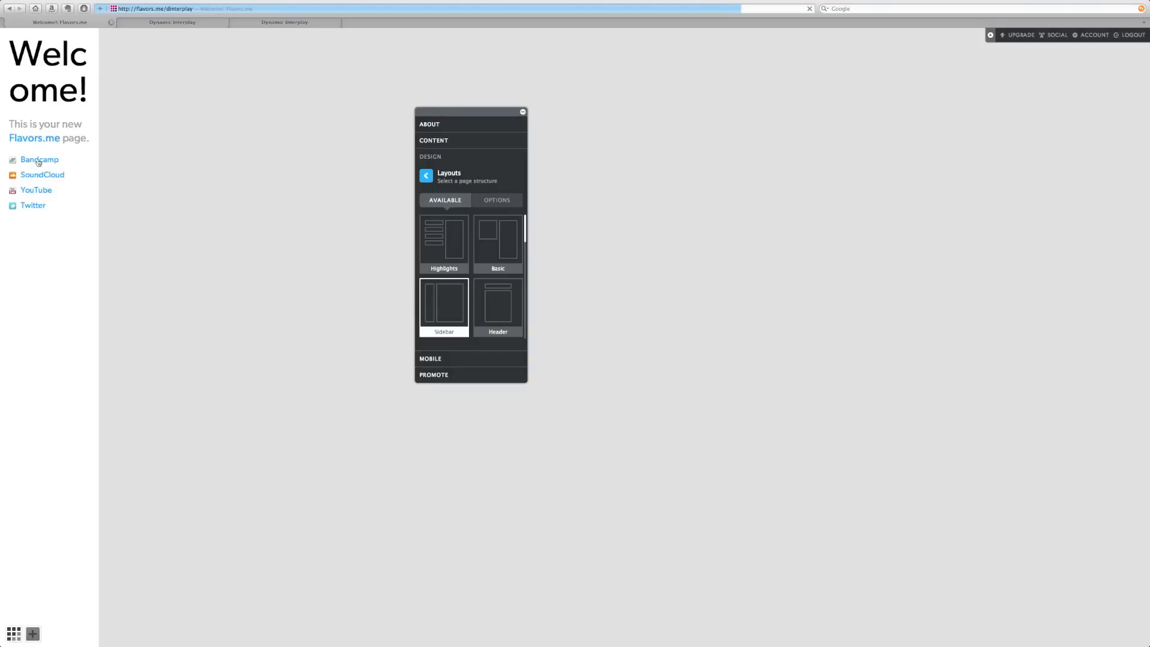
click(39, 161)
click(37, 171)
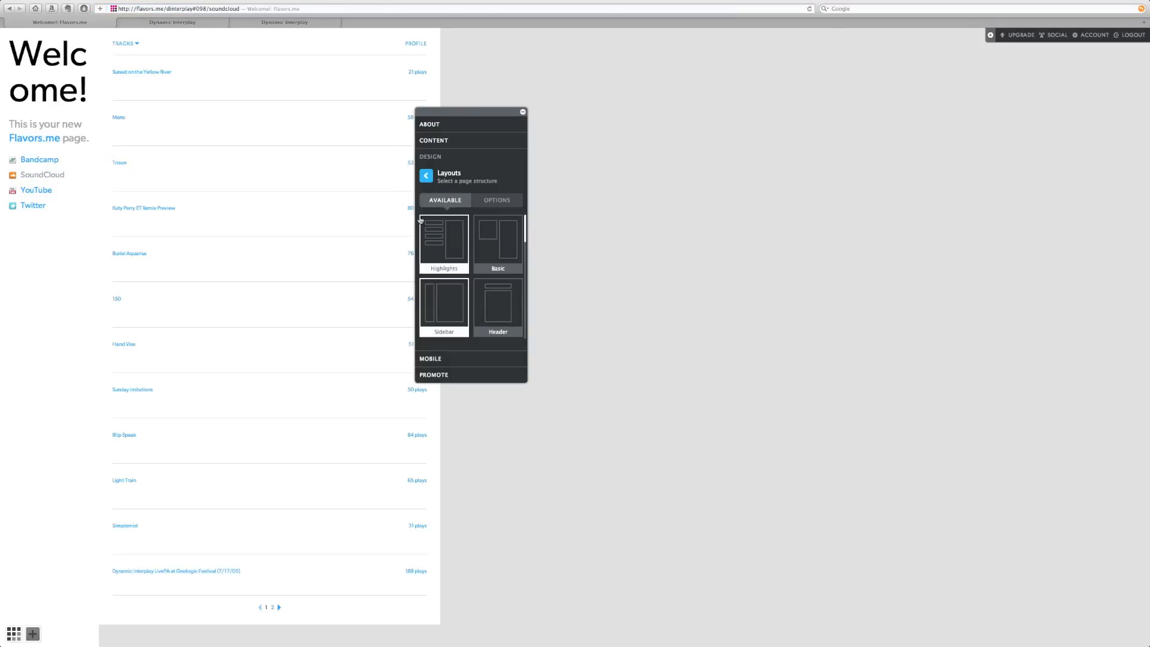
click(427, 178)
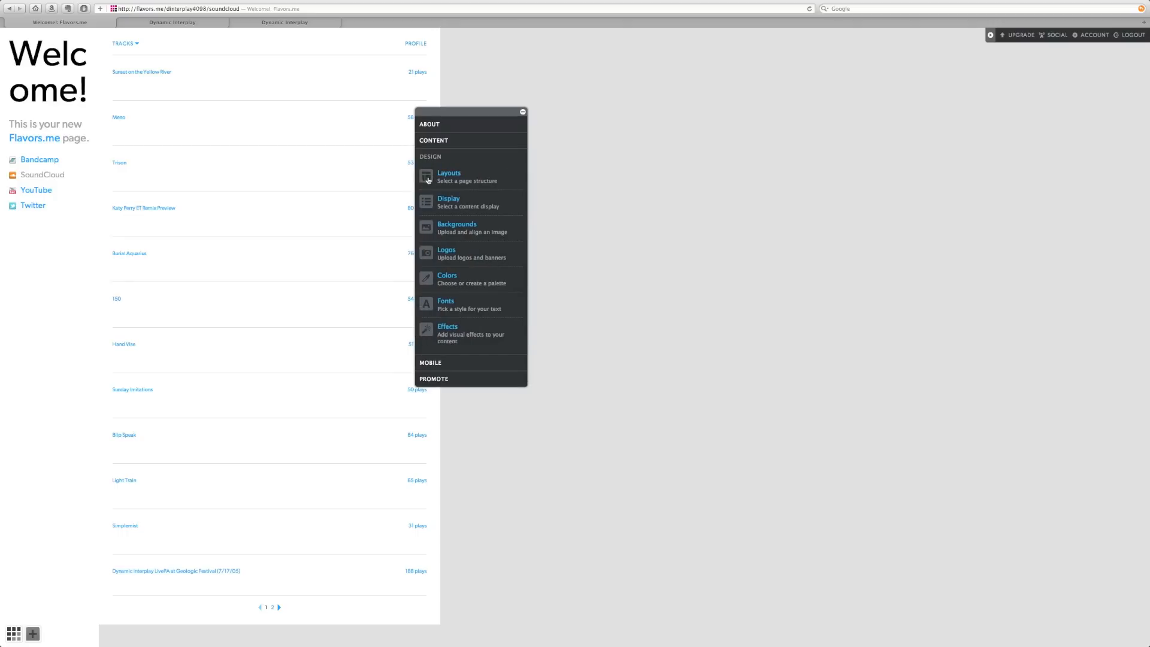
- Upload IMG_1485.JPG from the Desktop as the page background image
click(457, 226)
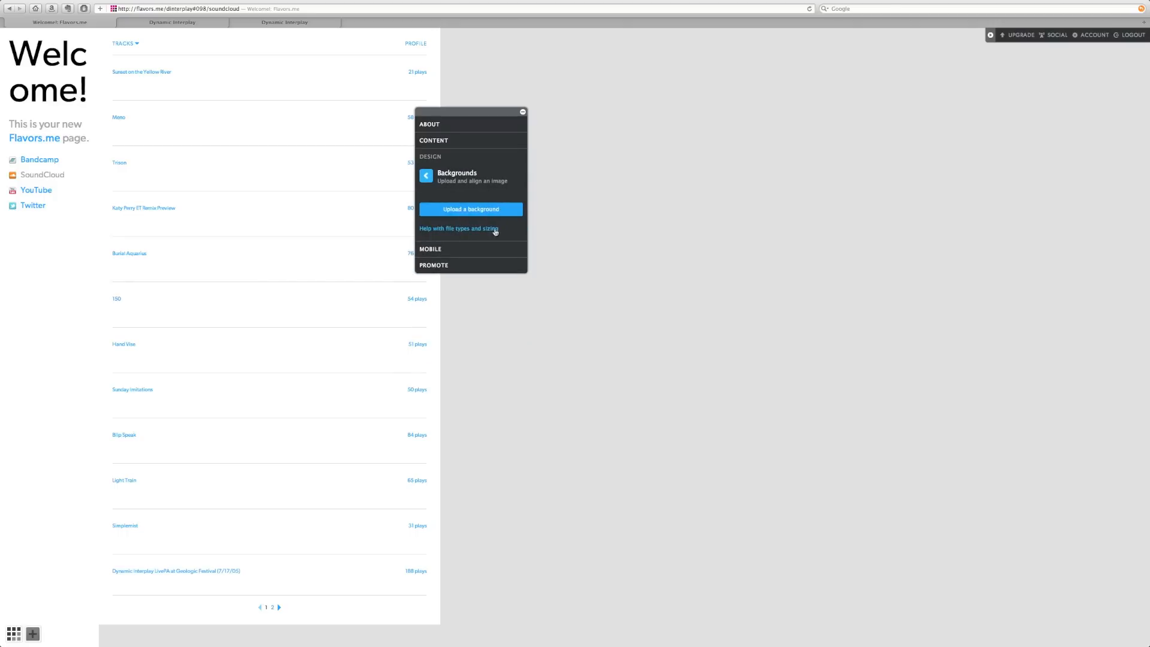
click(473, 213)
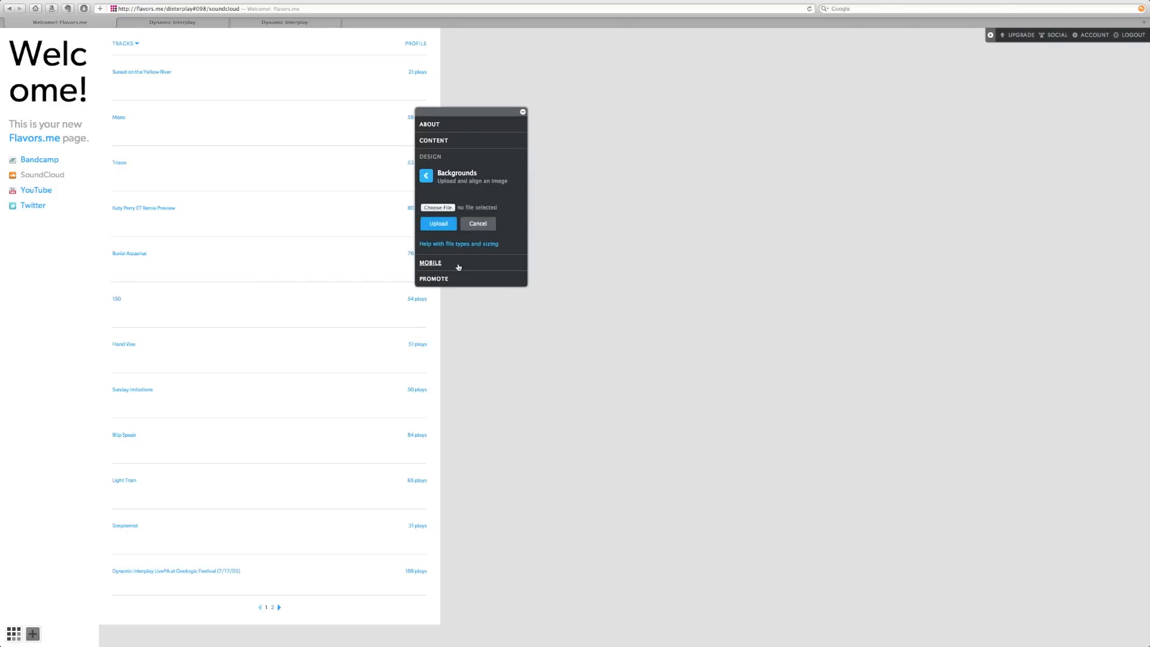
click(437, 207)
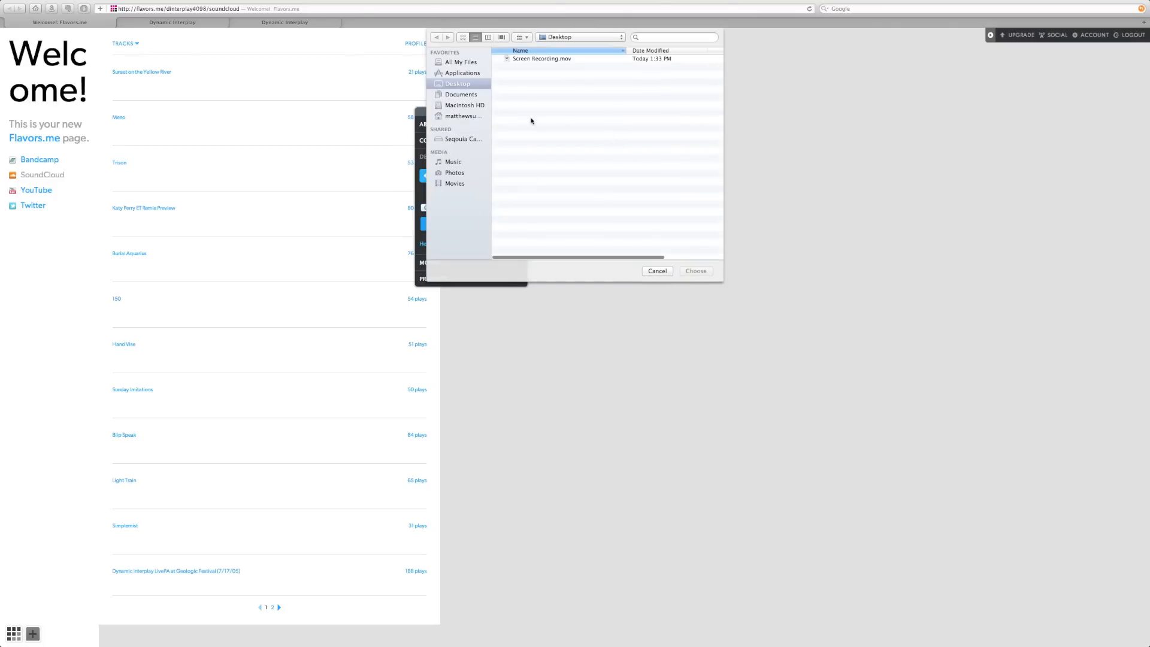
click(451, 172)
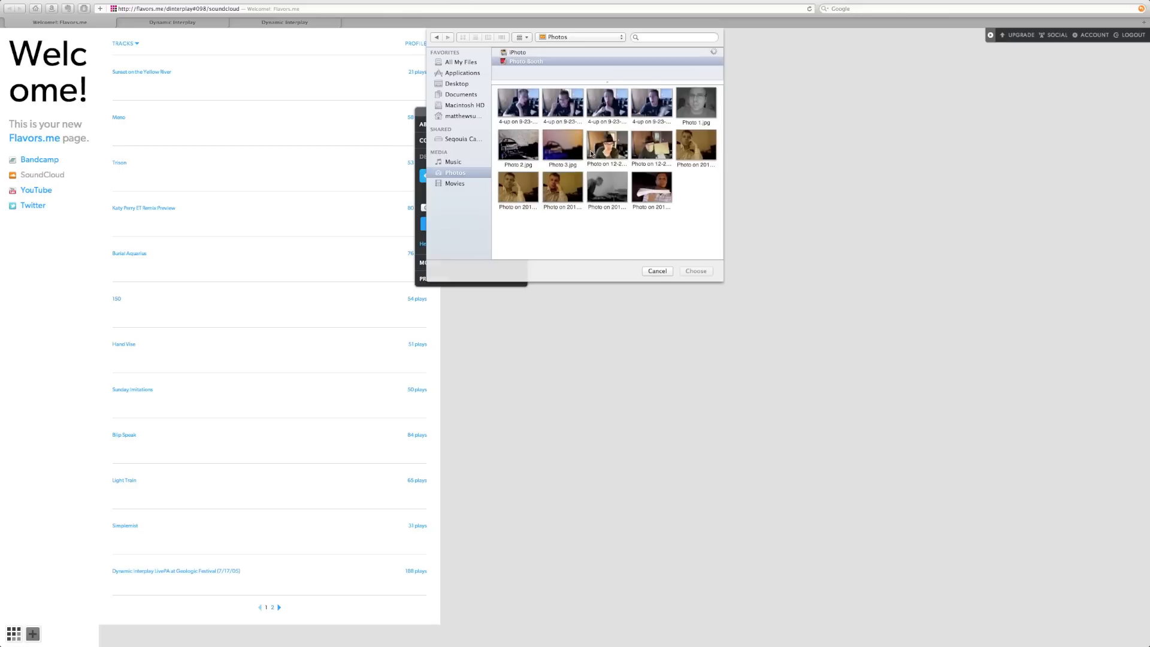
key(Escape)
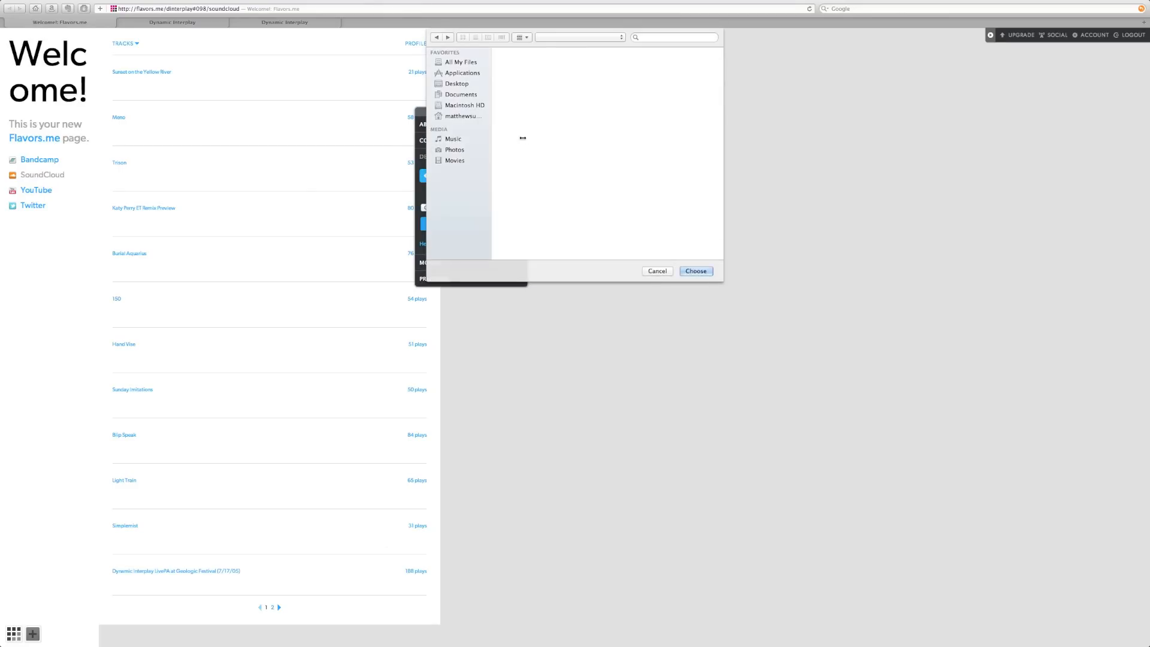
click(523, 68)
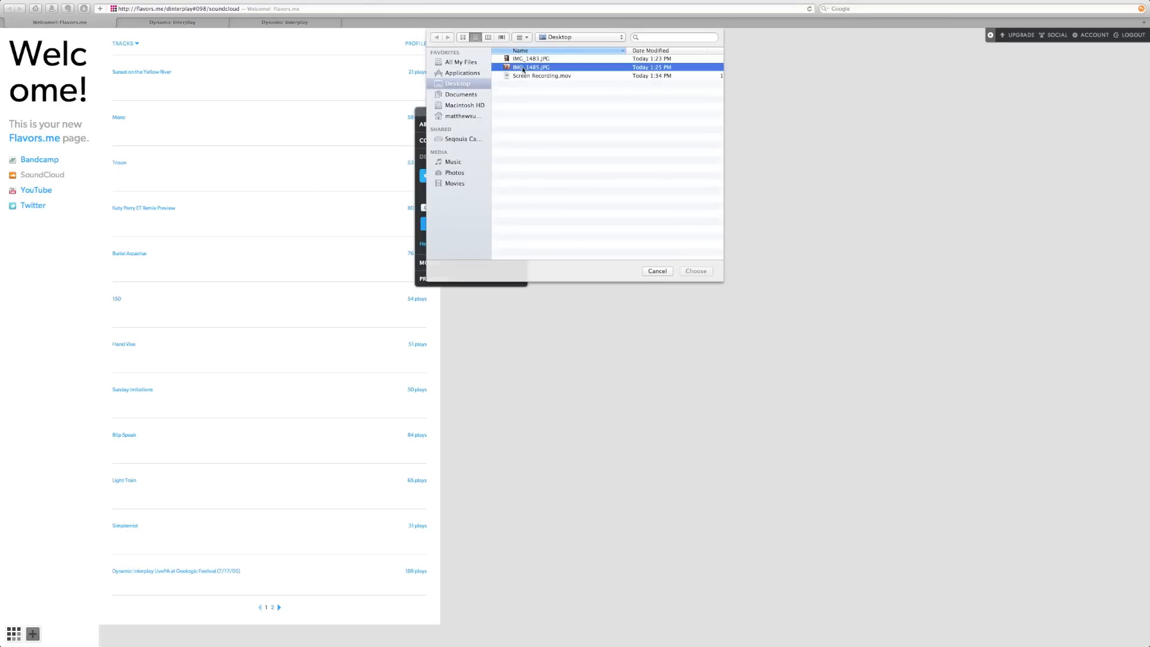
click(694, 271)
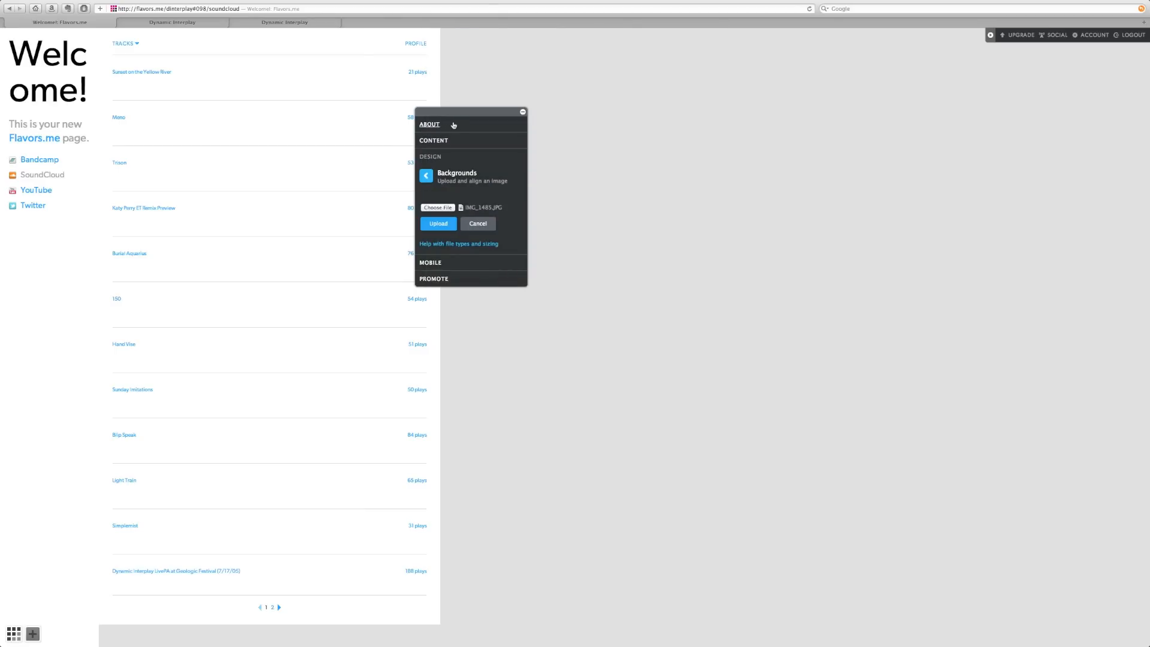
drag(457, 113, 532, 151)
click(514, 261)
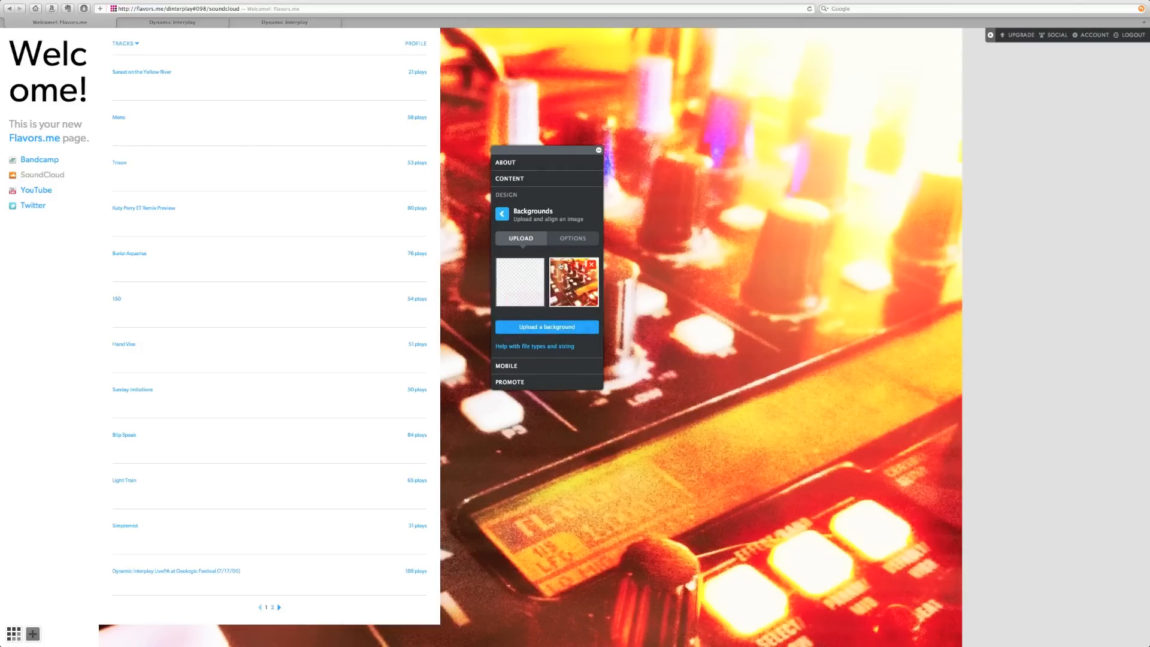
- Set the background image scaling to Fullscreen
click(571, 239)
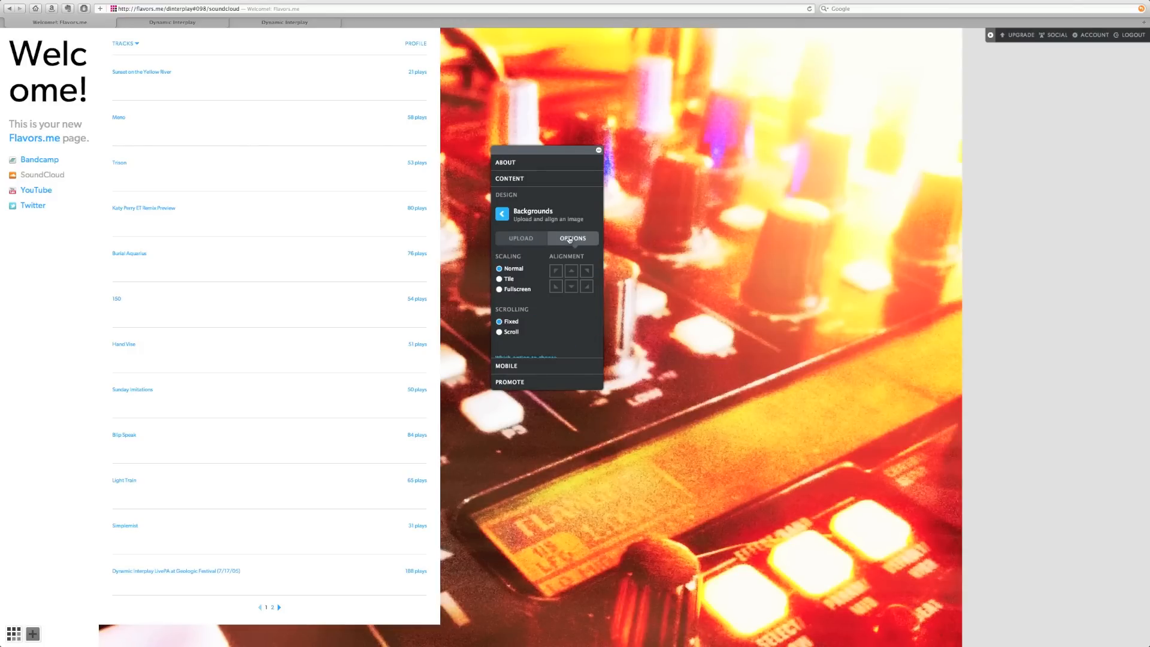
click(499, 290)
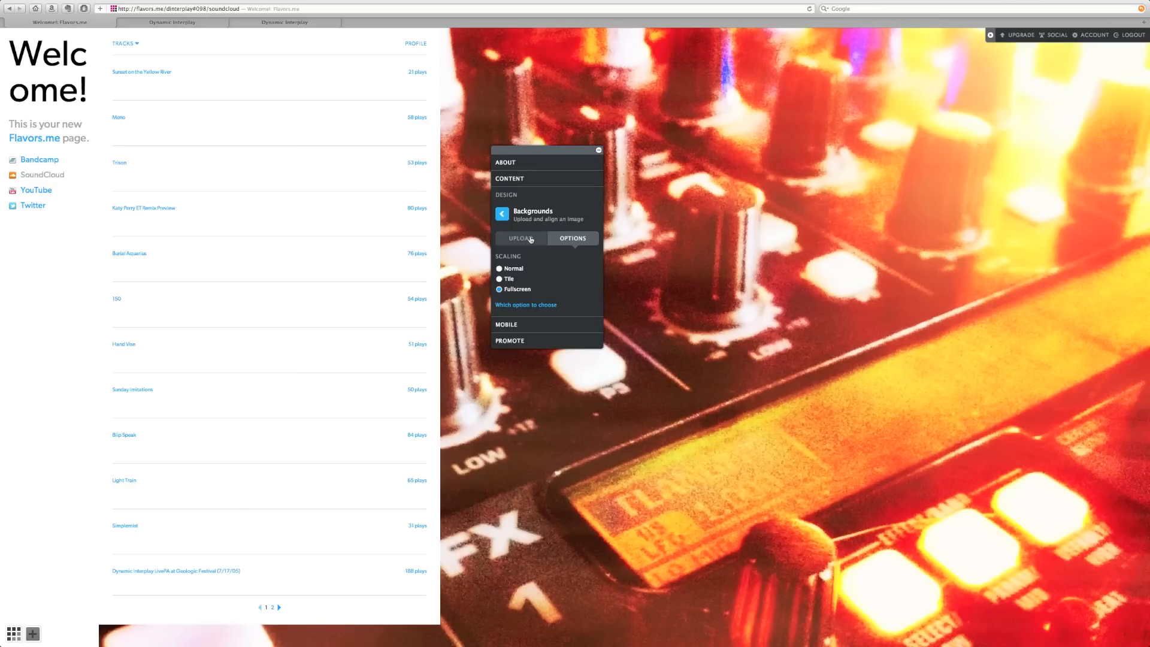
drag(549, 153, 664, 137)
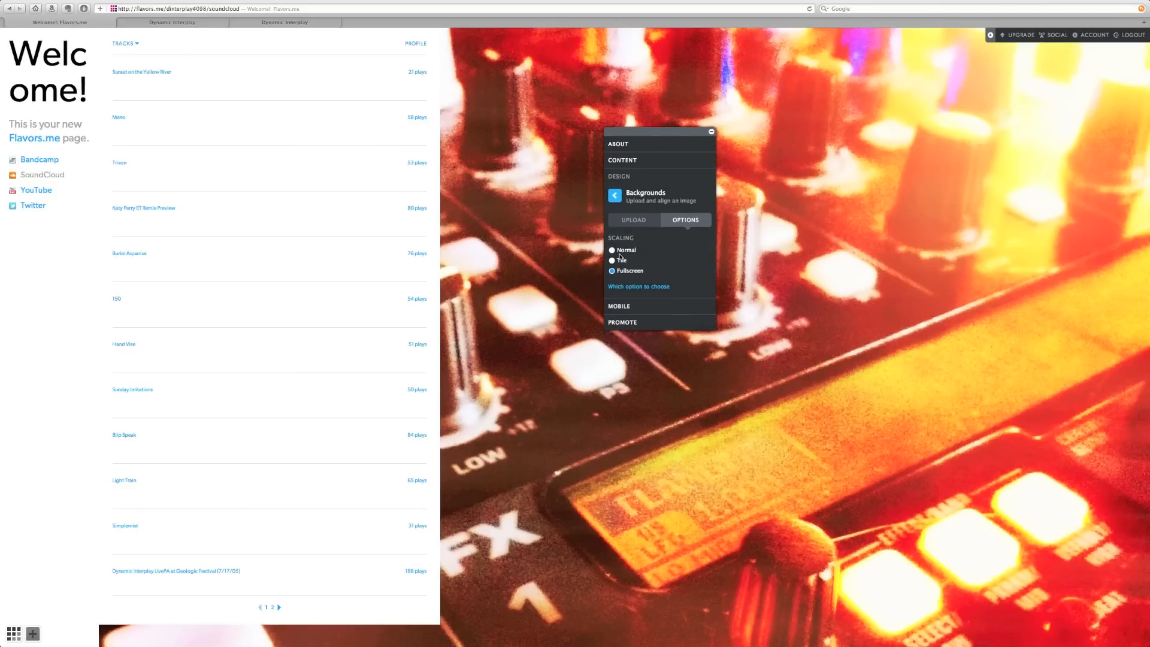
- Preview the Panels option in the Display settings
click(615, 197)
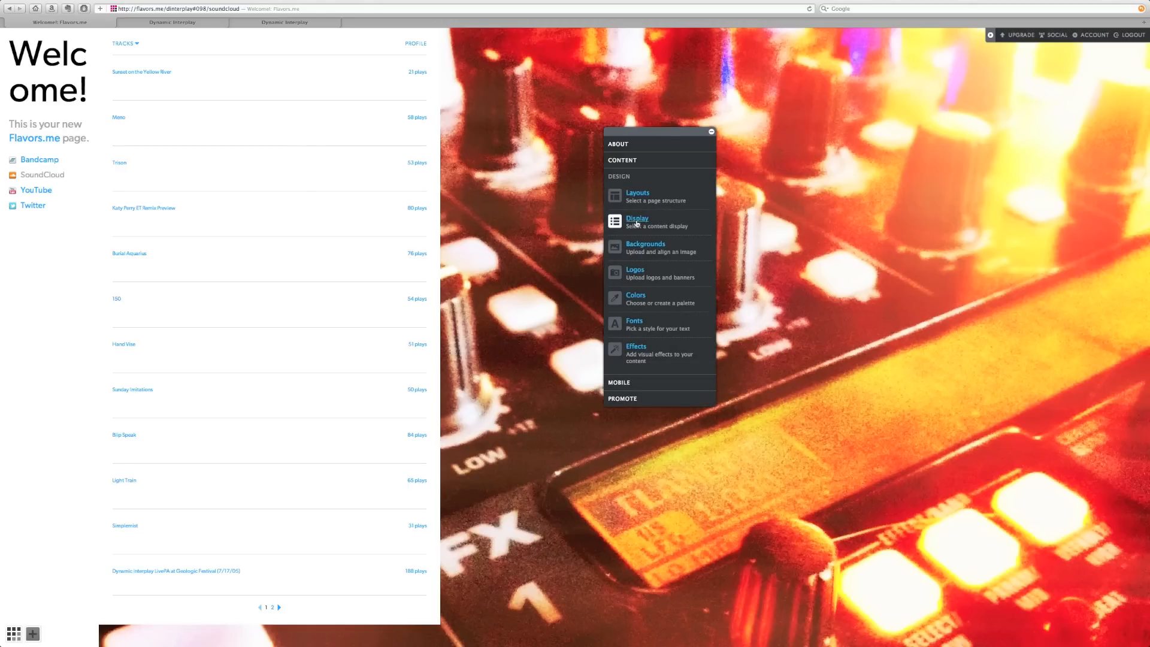
click(637, 219)
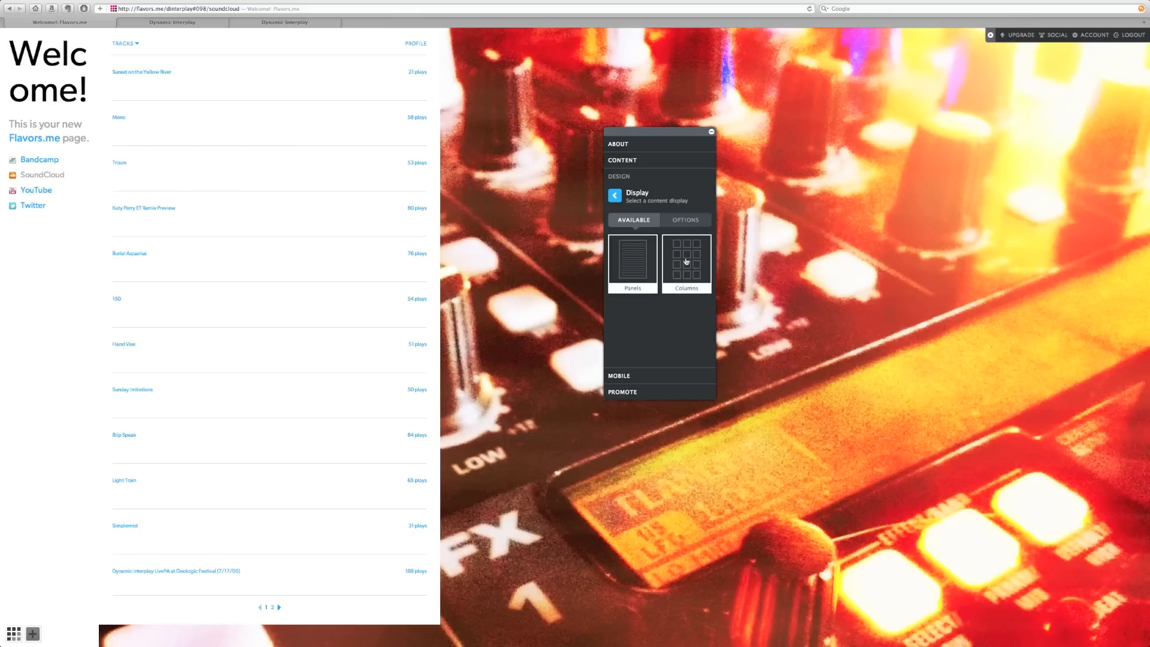
click(649, 260)
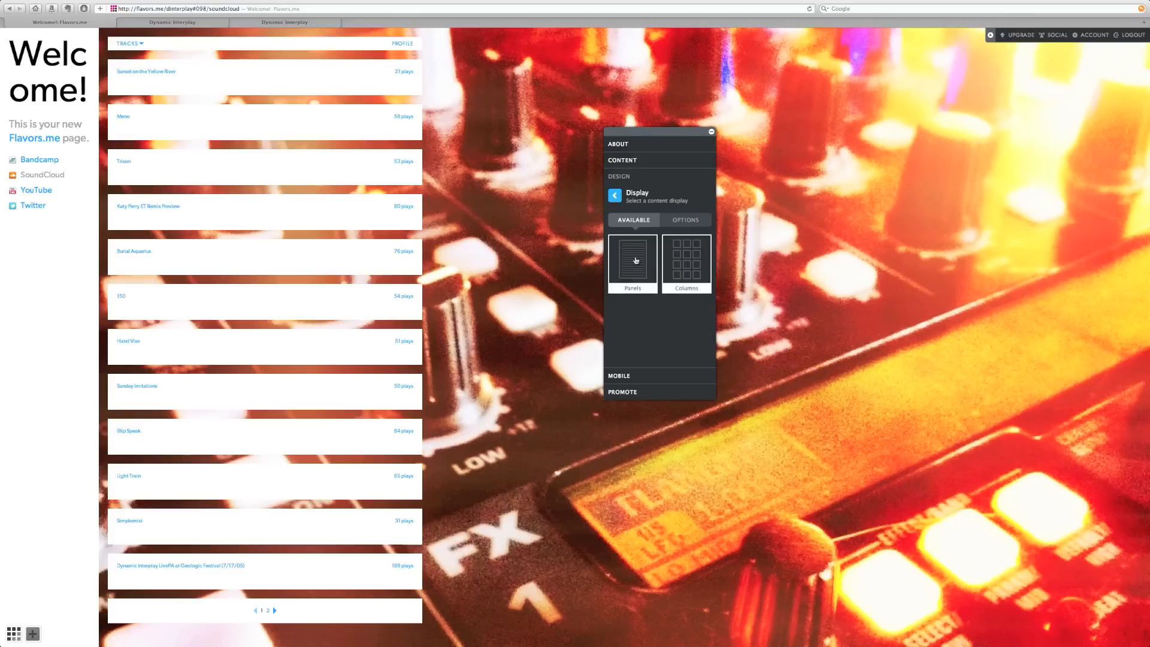
click(614, 195)
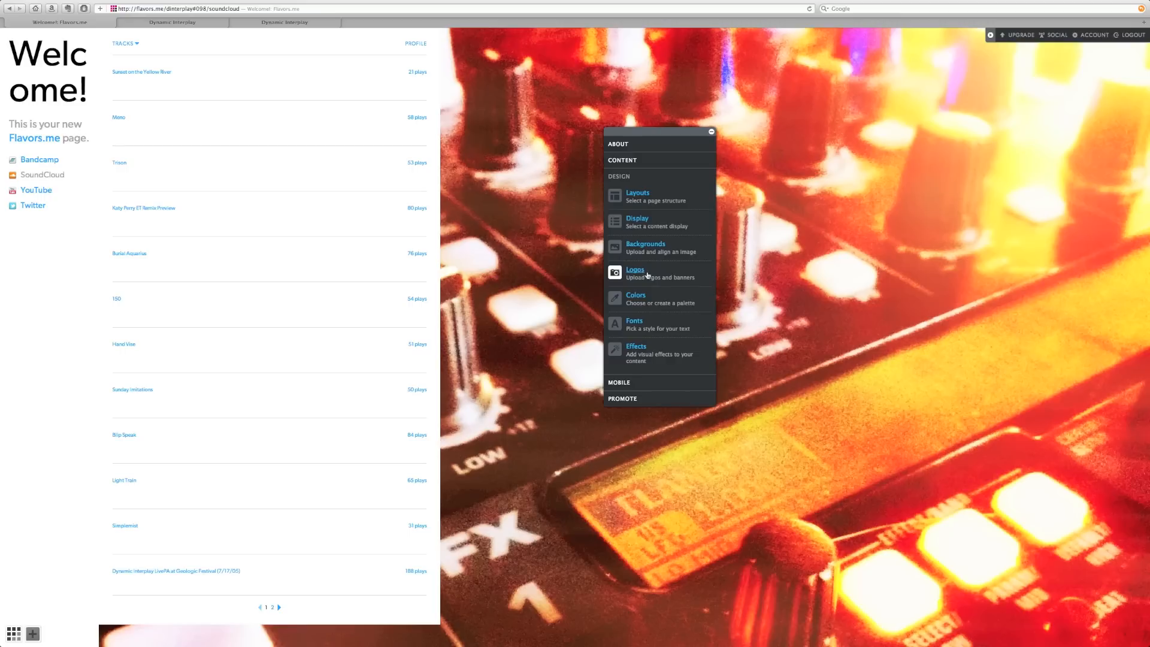
- In custom colours, set the About background to black (000000) at 60% opacity
click(636, 295)
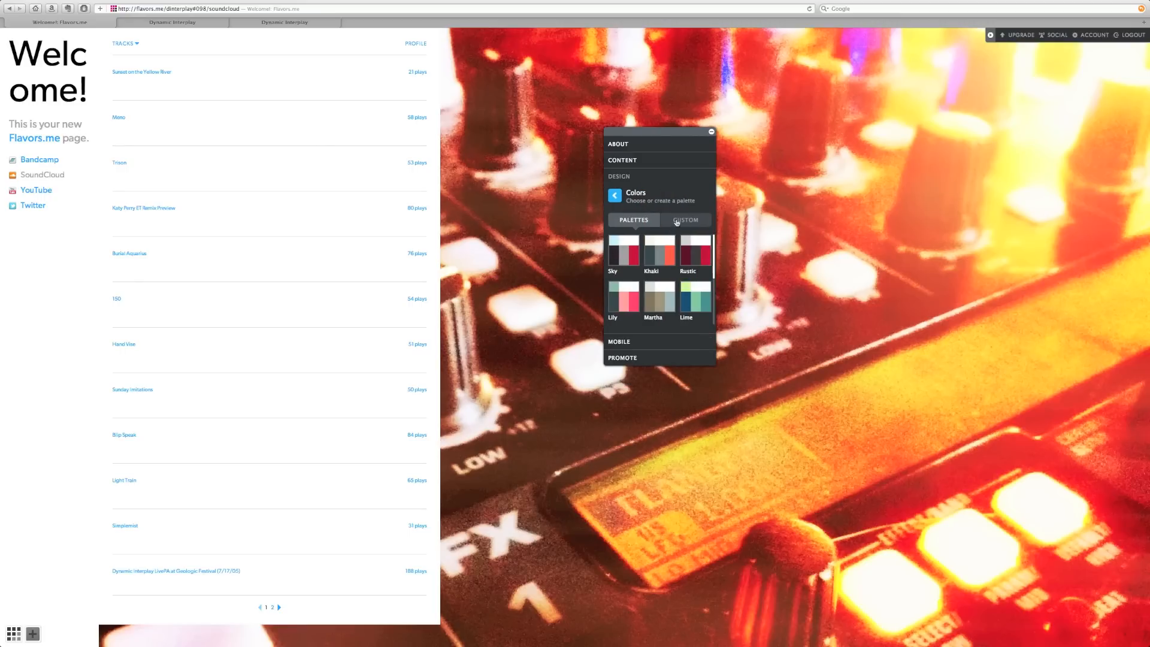
click(677, 222)
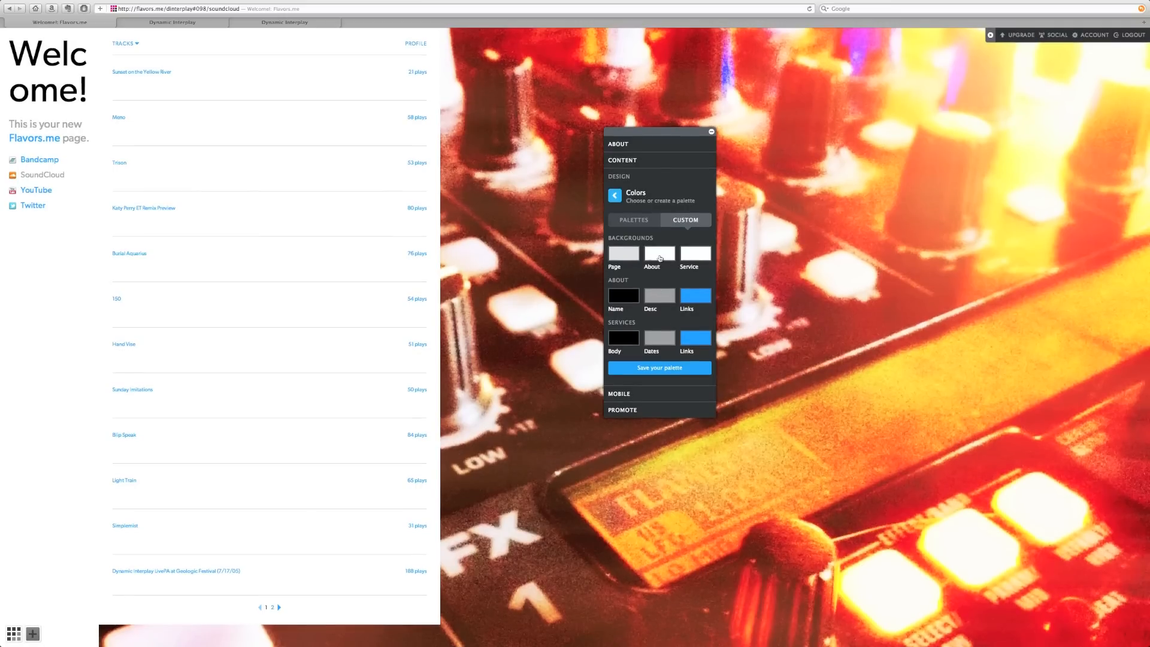
click(659, 253)
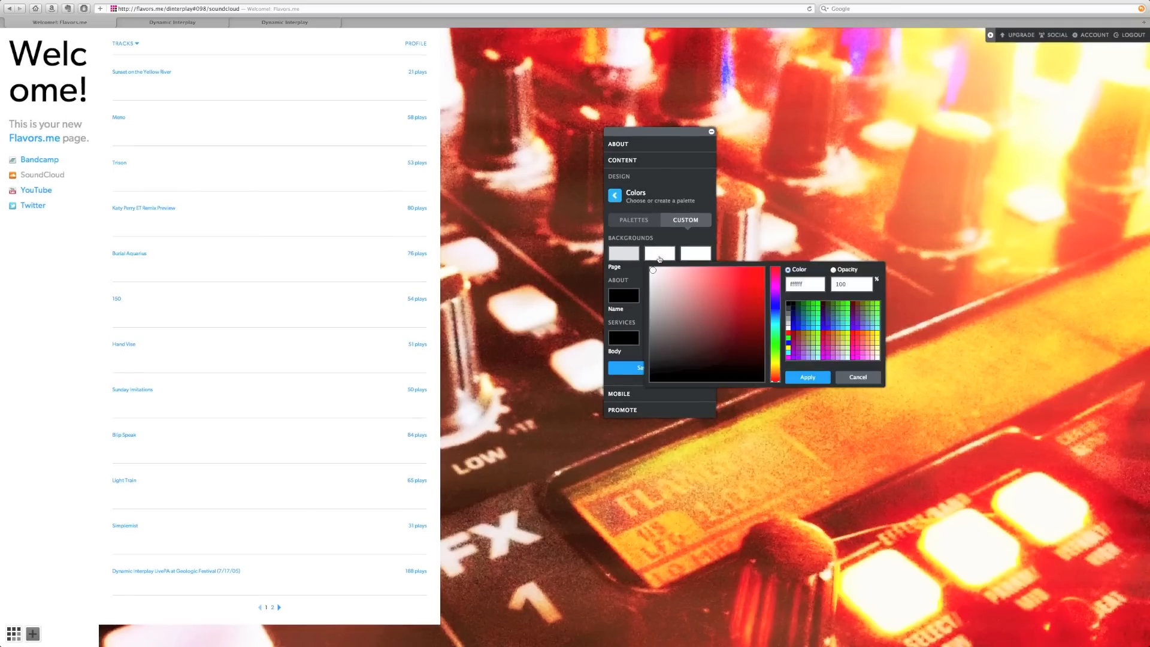
click(790, 307)
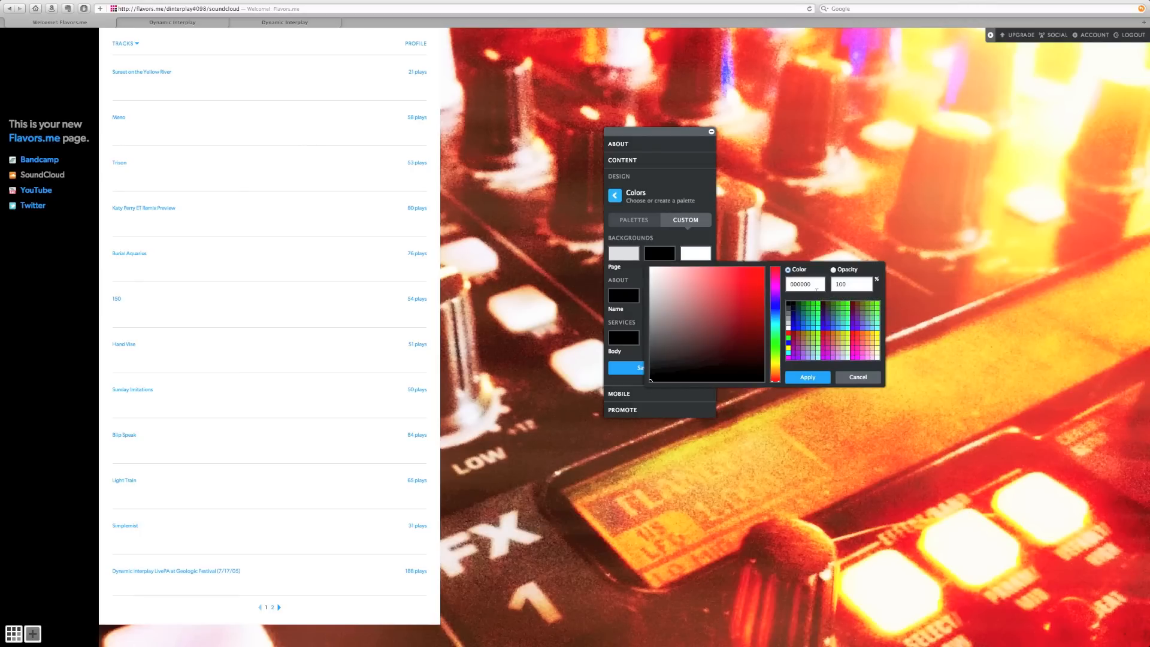
double_click(852, 286)
text(60)
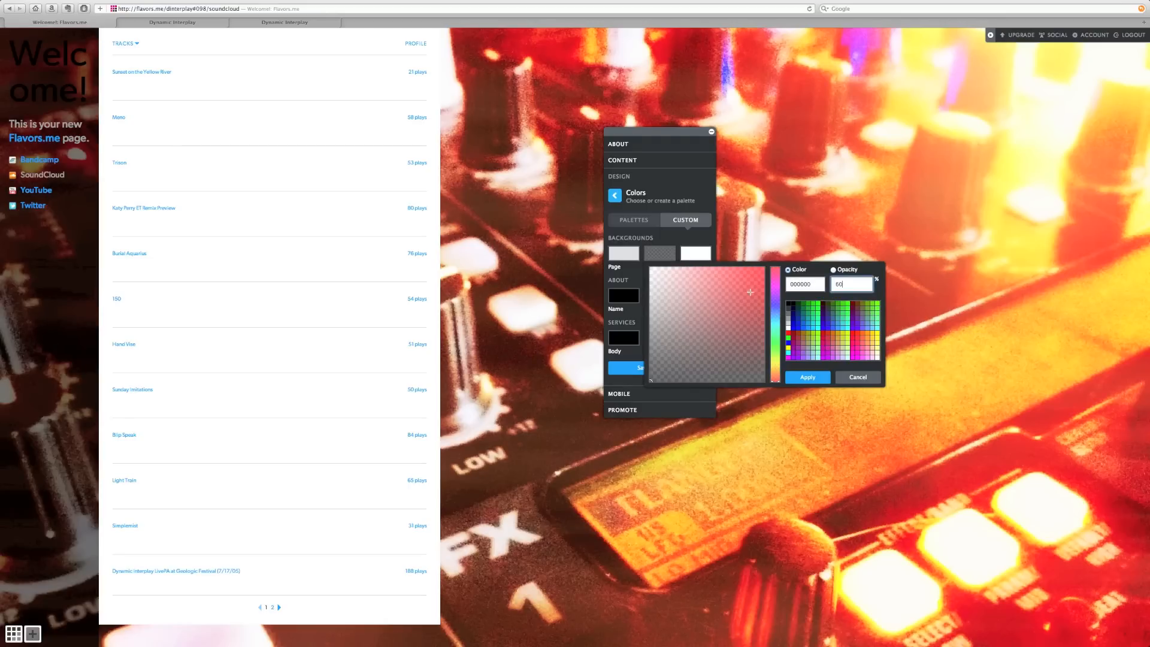
click(807, 377)
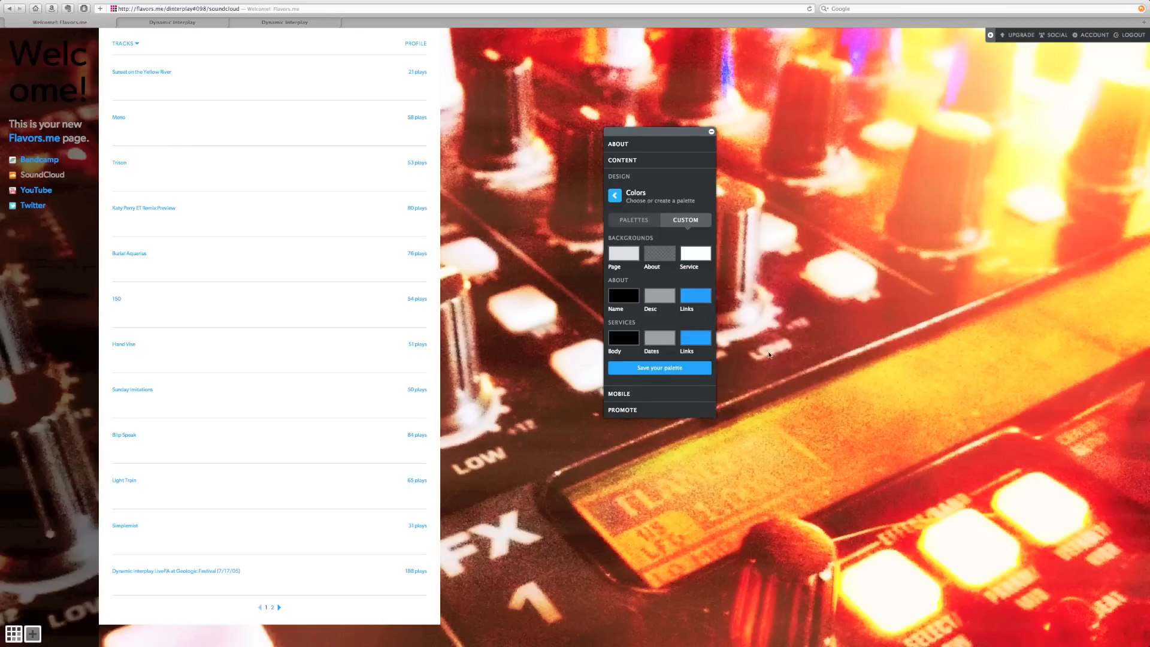
- Set the Service track-list background to black at 60% opacity
click(694, 254)
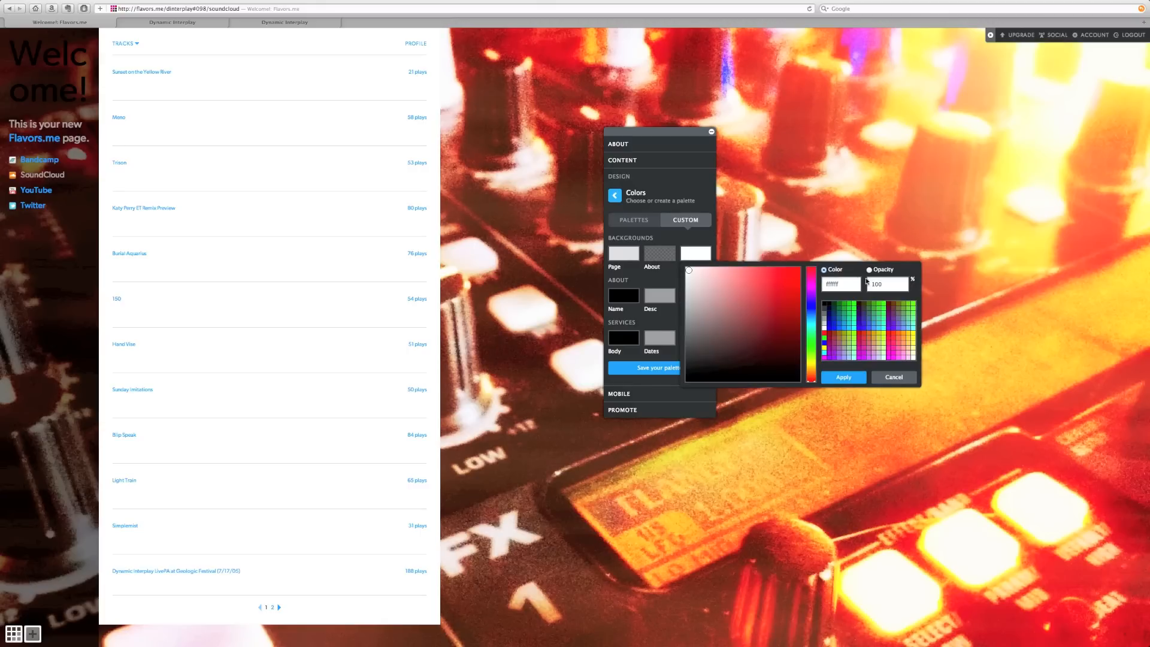
click(826, 307)
double_click(888, 284)
text(60)
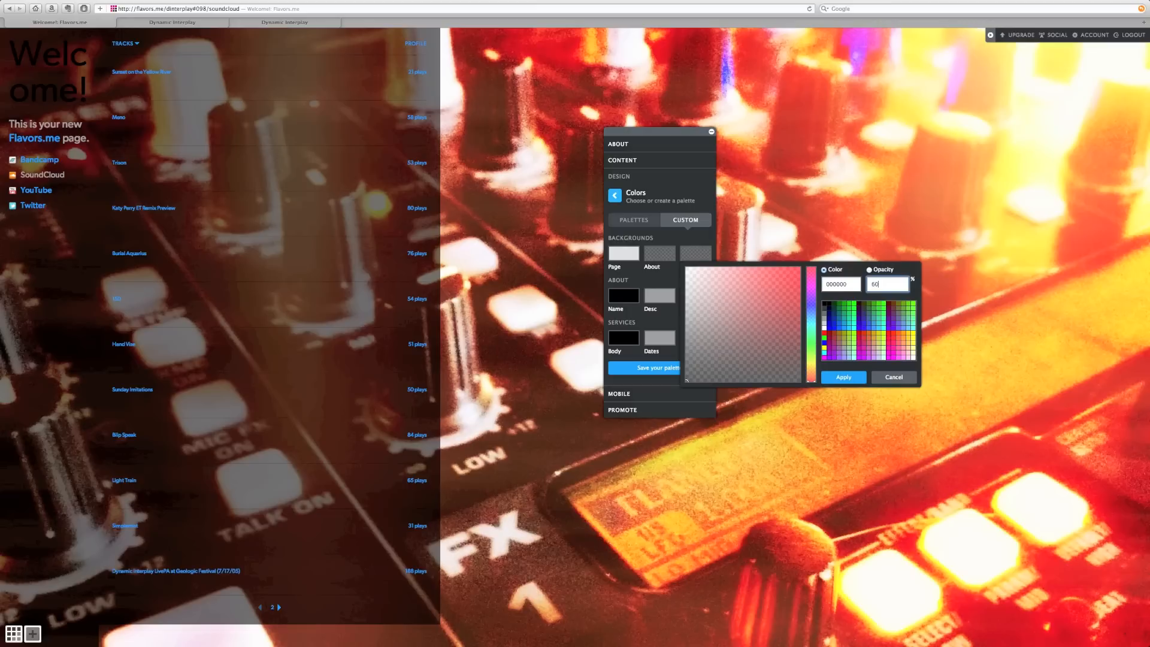
click(843, 377)
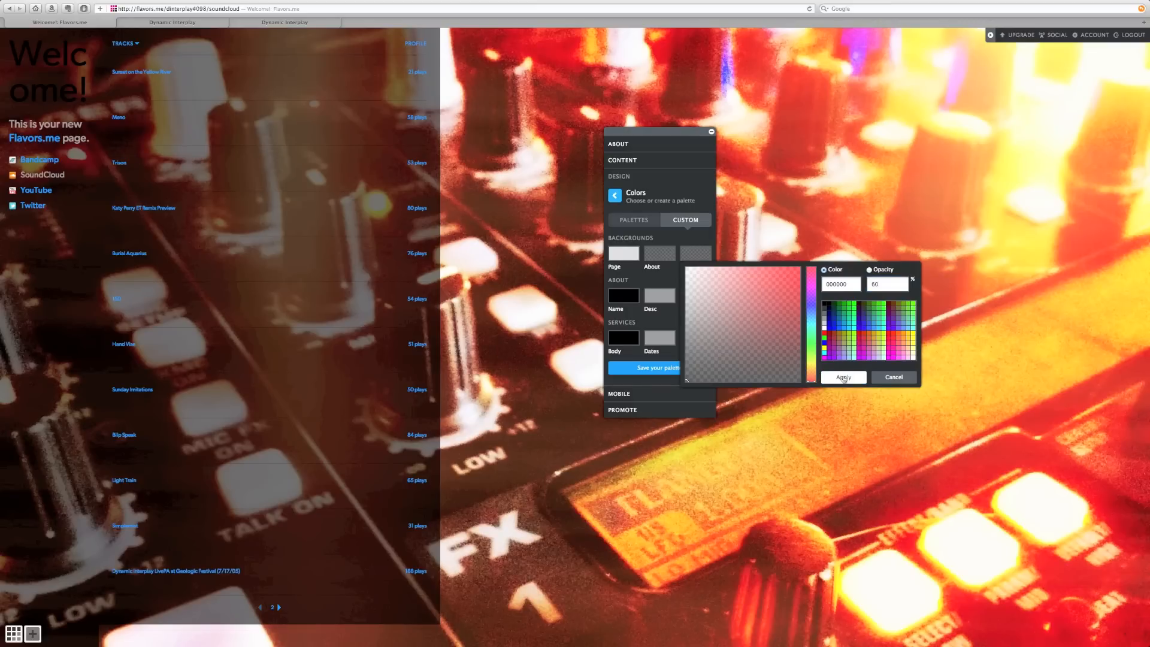
click(698, 300)
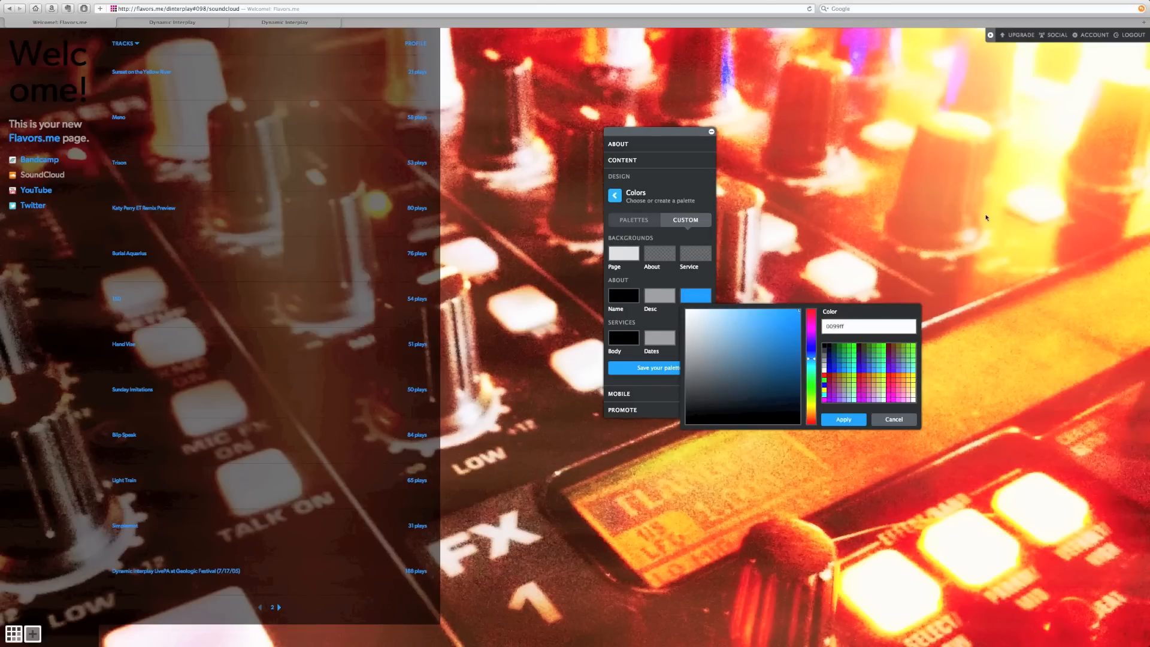
- Make the About links and Services links orange
click(907, 380)
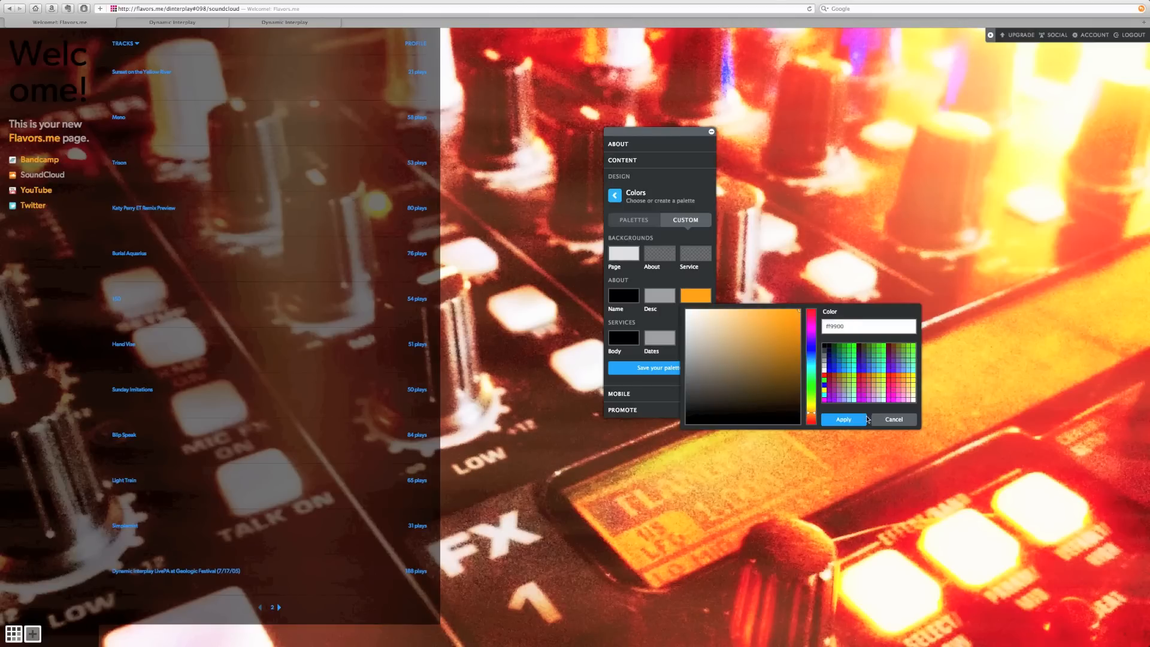
click(845, 420)
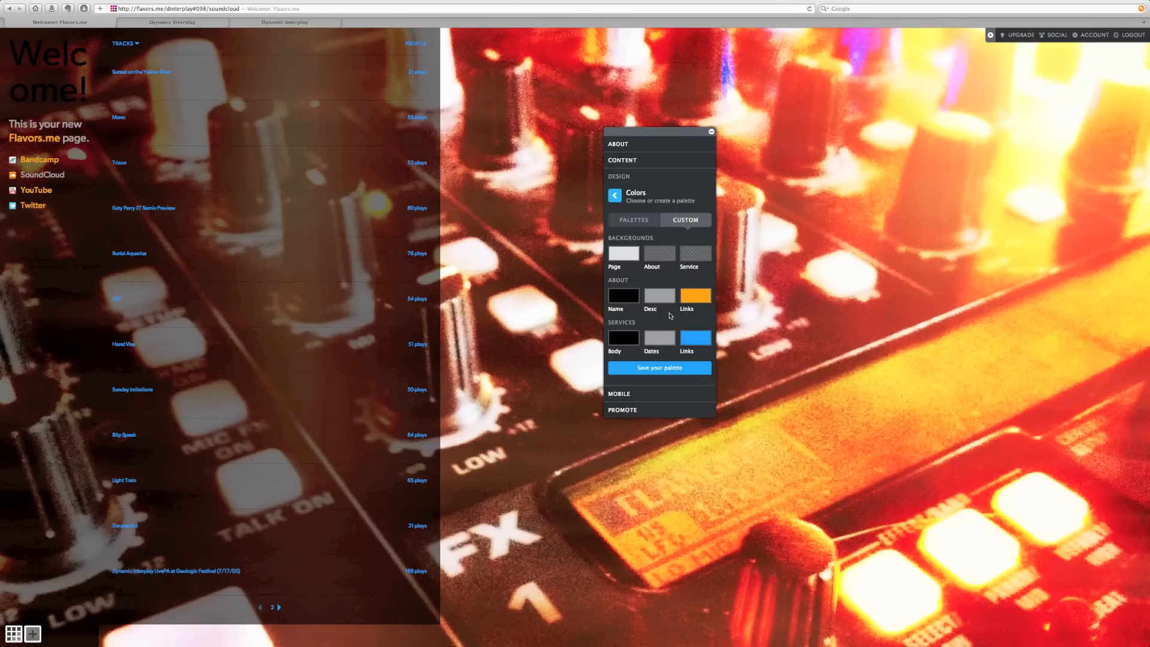
click(693, 341)
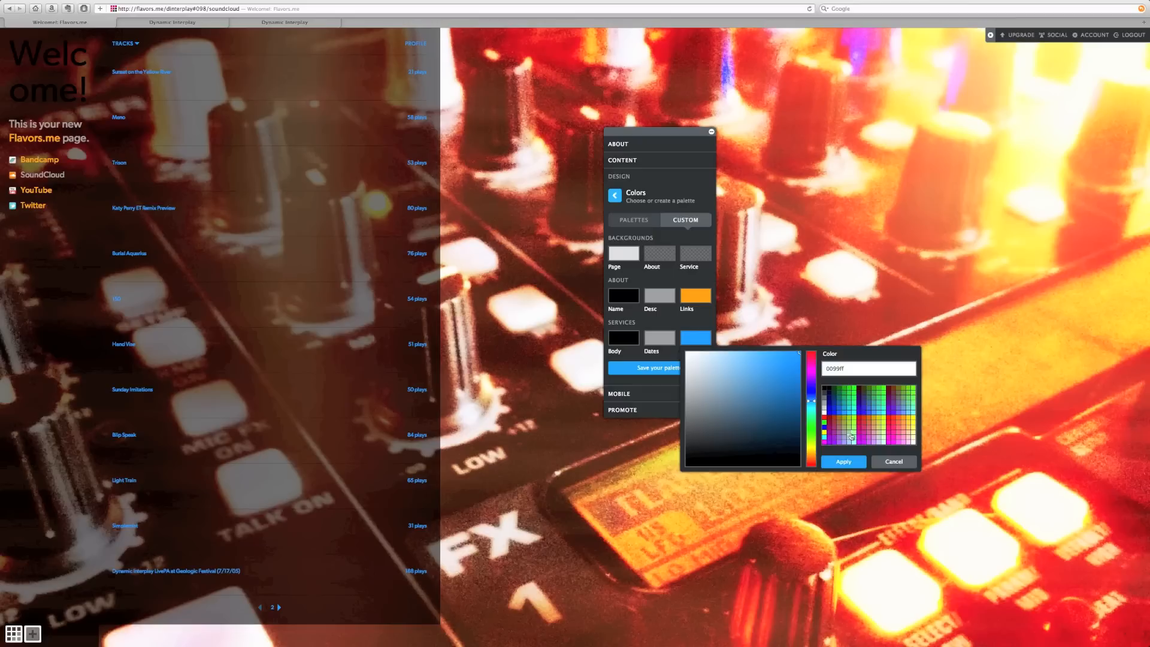
click(892, 422)
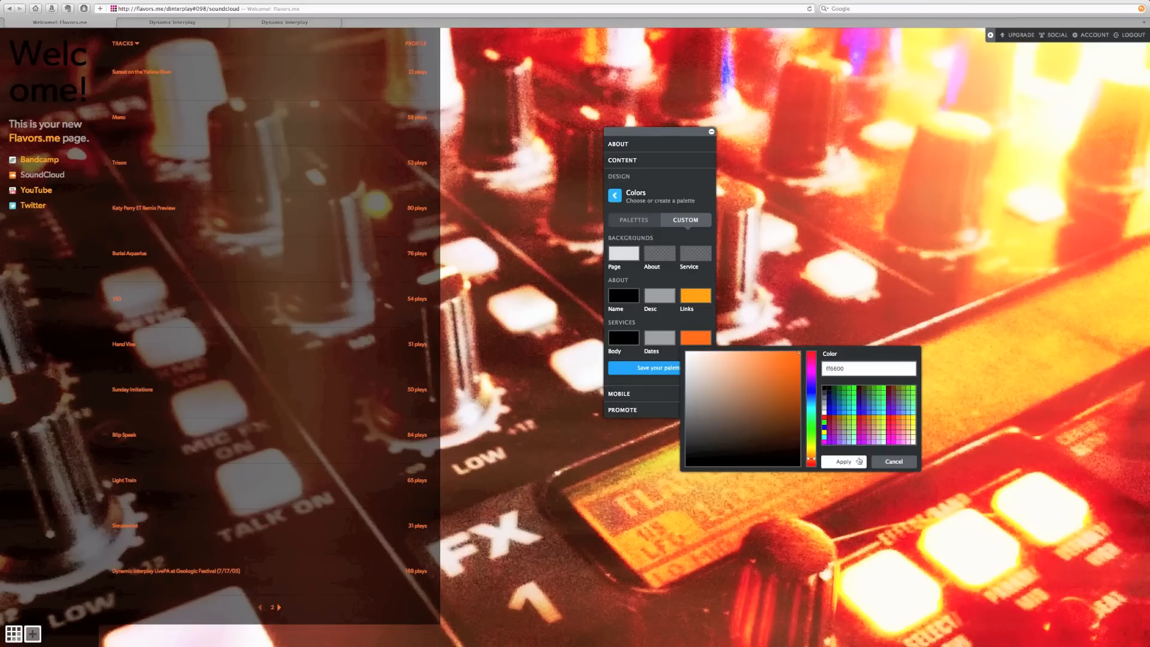
click(850, 461)
- Save the custom colours as a palette named 'tempplate' and show the Bandcamp albums
click(659, 368)
text(tempplate)
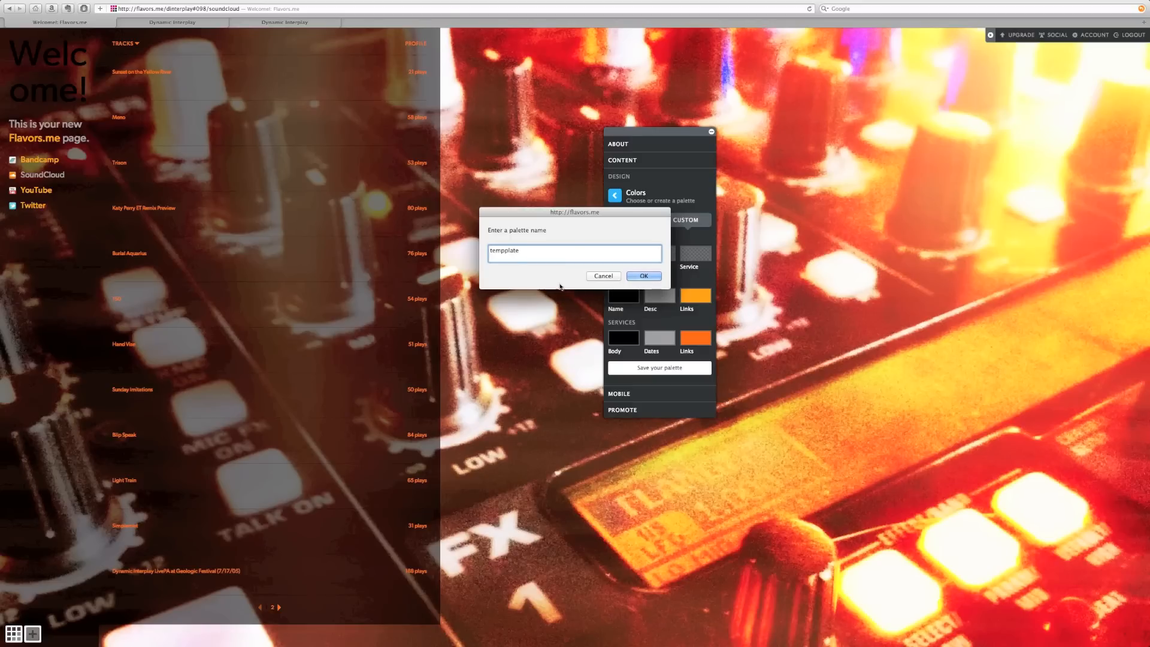
click(644, 275)
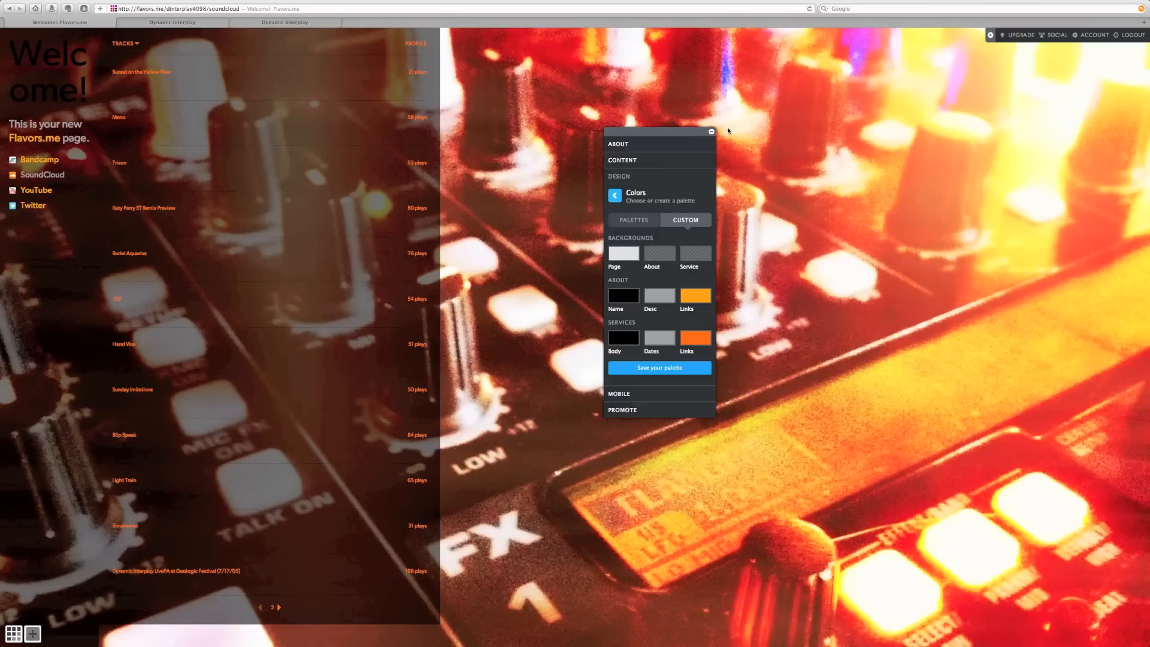
click(48, 160)
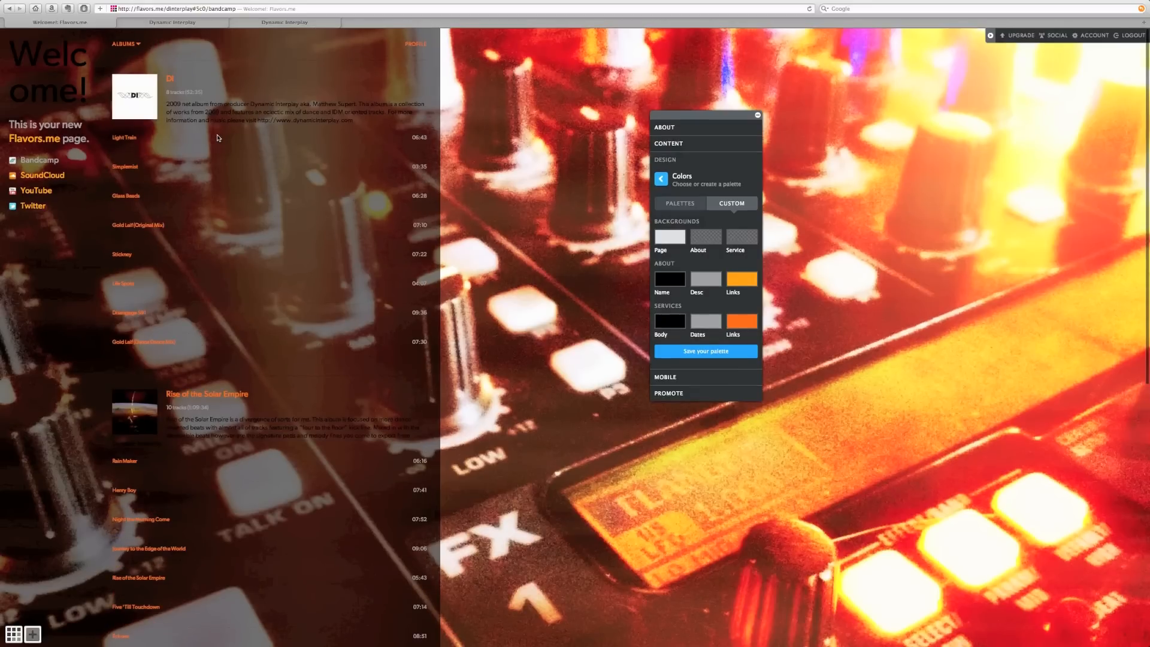
- Set the services body text and the page name colours to white
click(664, 329)
click(801, 396)
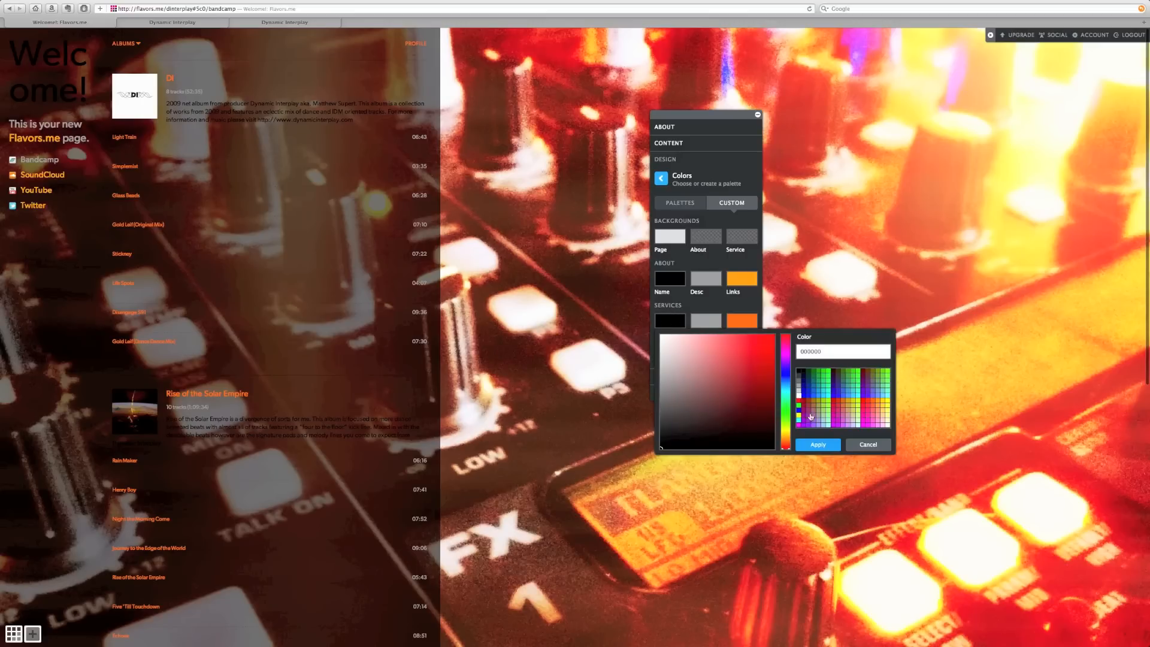
click(825, 446)
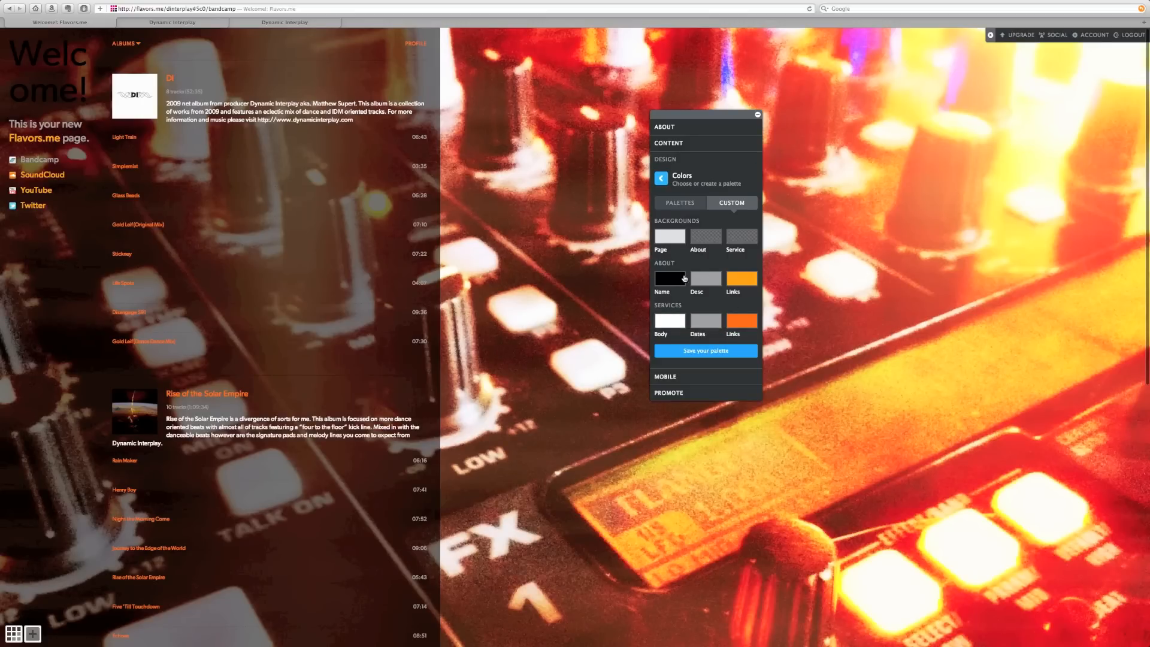
click(682, 277)
click(799, 354)
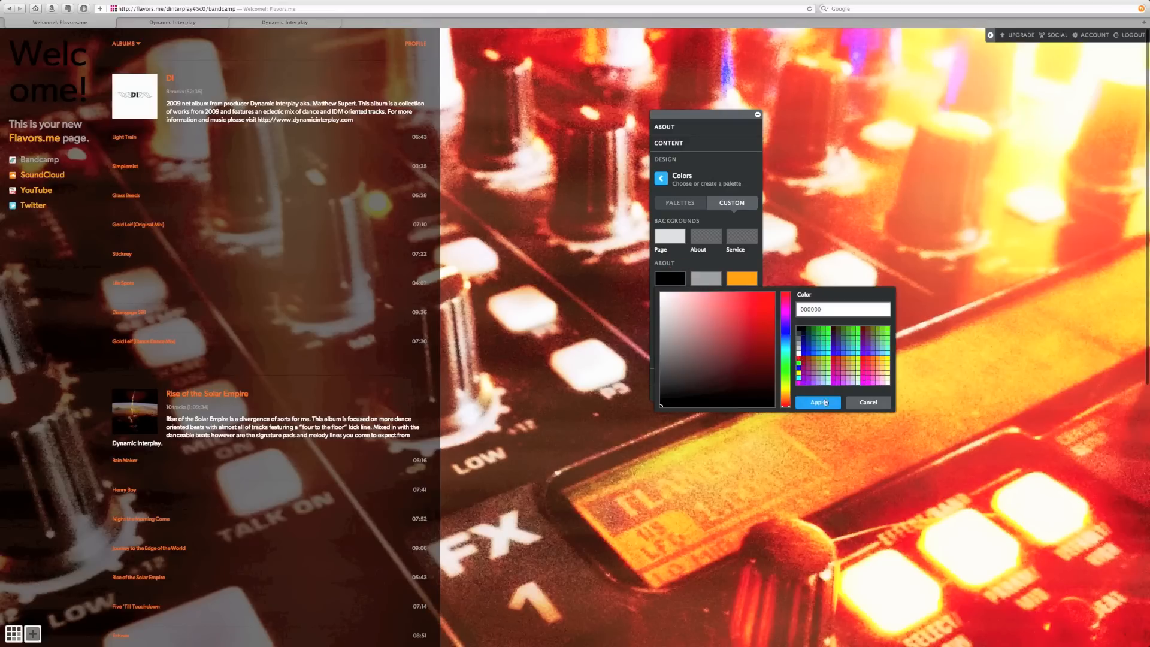
click(818, 403)
scroll(252, 145, down, 10)
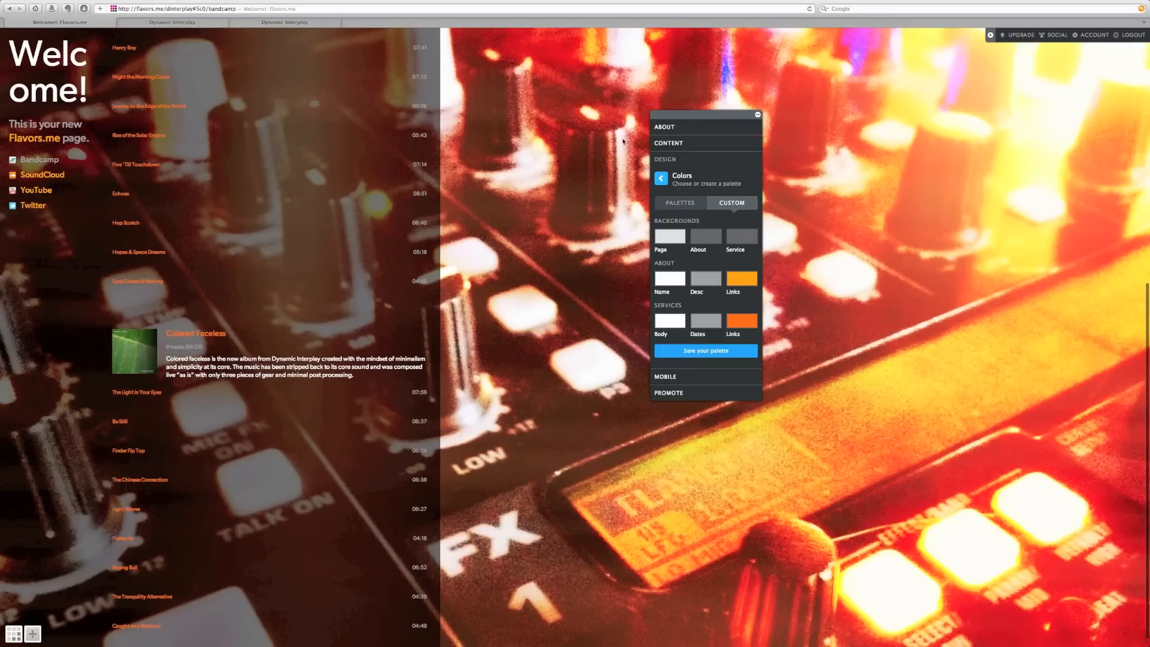
- In About > Information, change the page name to 'Dynamic Interplaty'
click(665, 127)
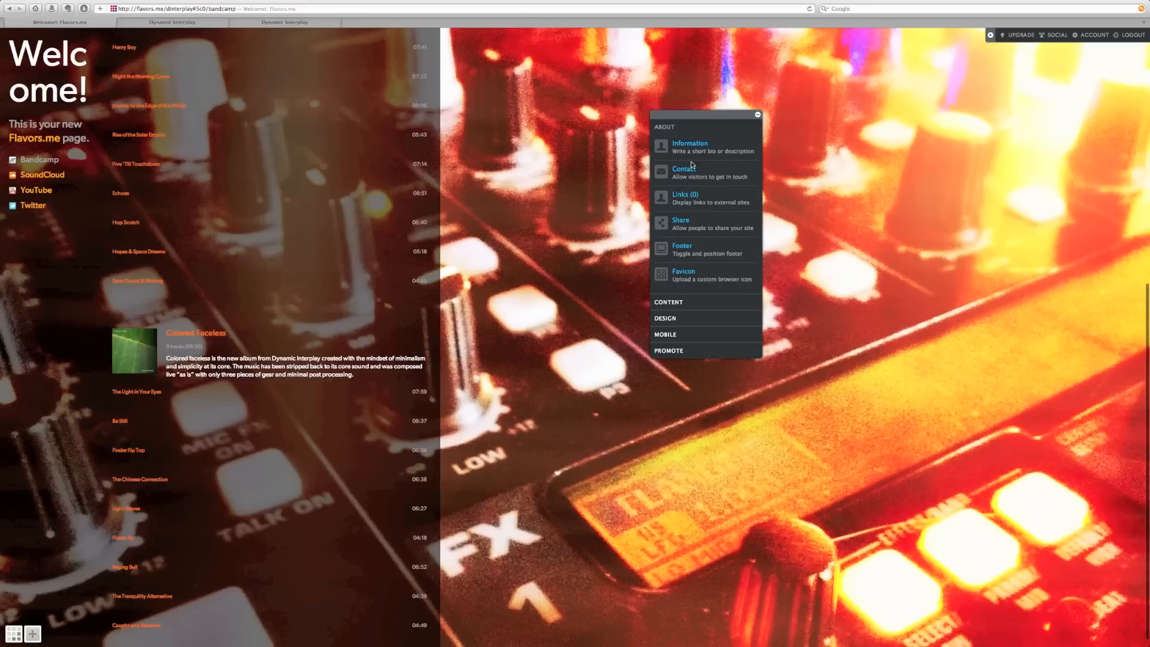
click(691, 147)
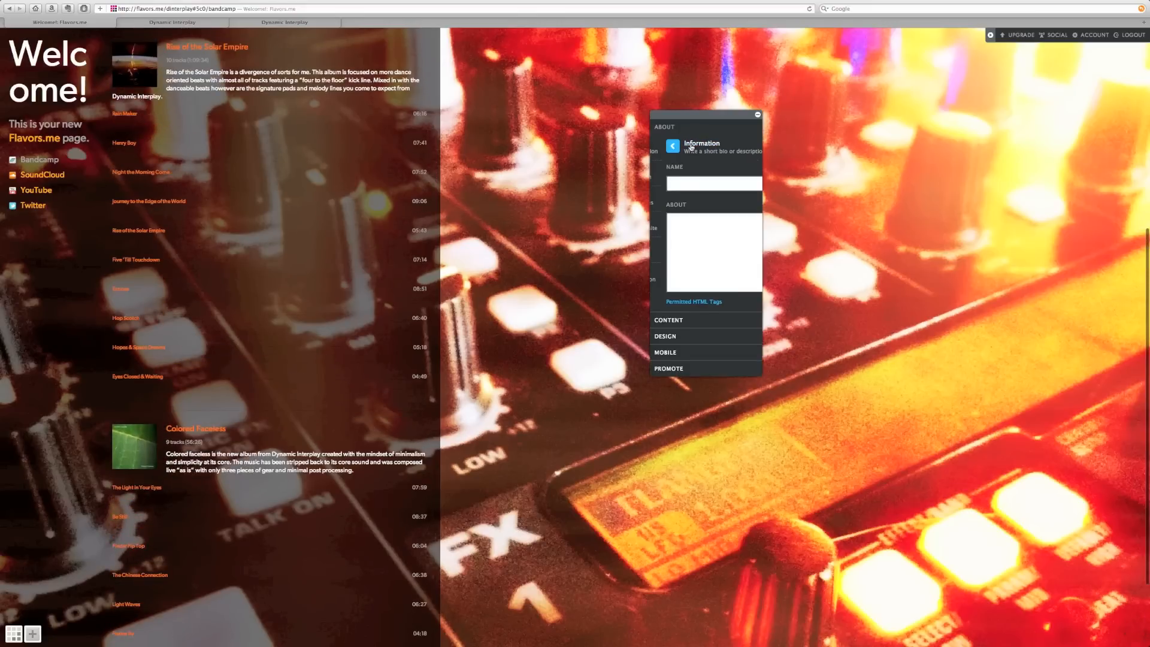
double_click(674, 183)
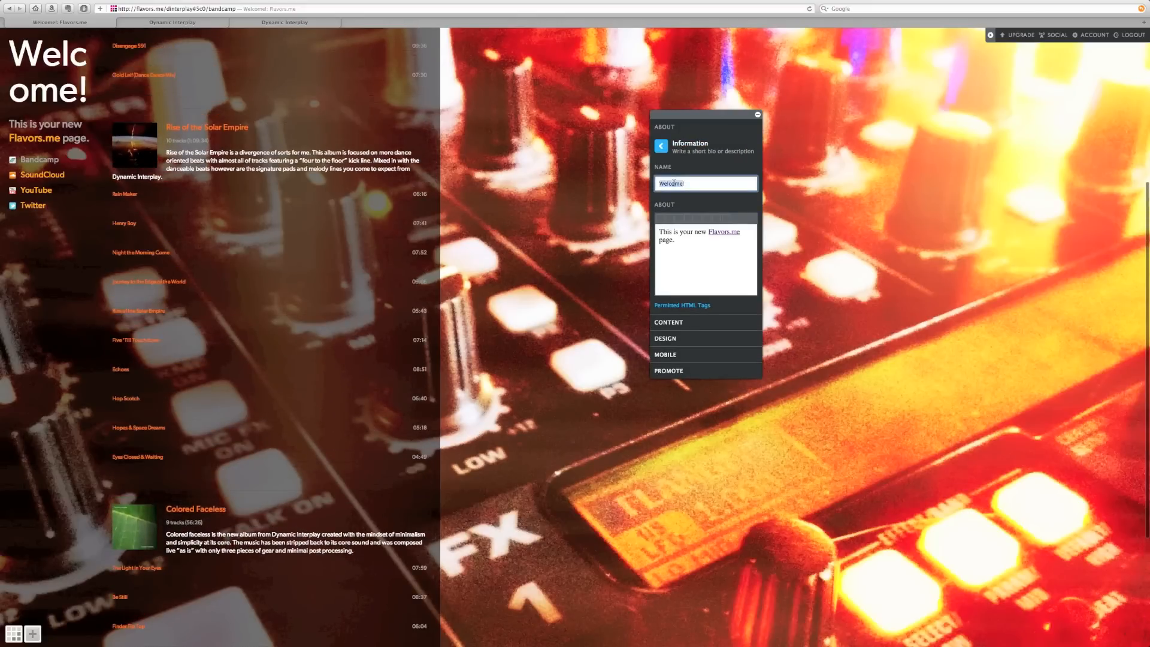
text(Dynamic Interplaty)
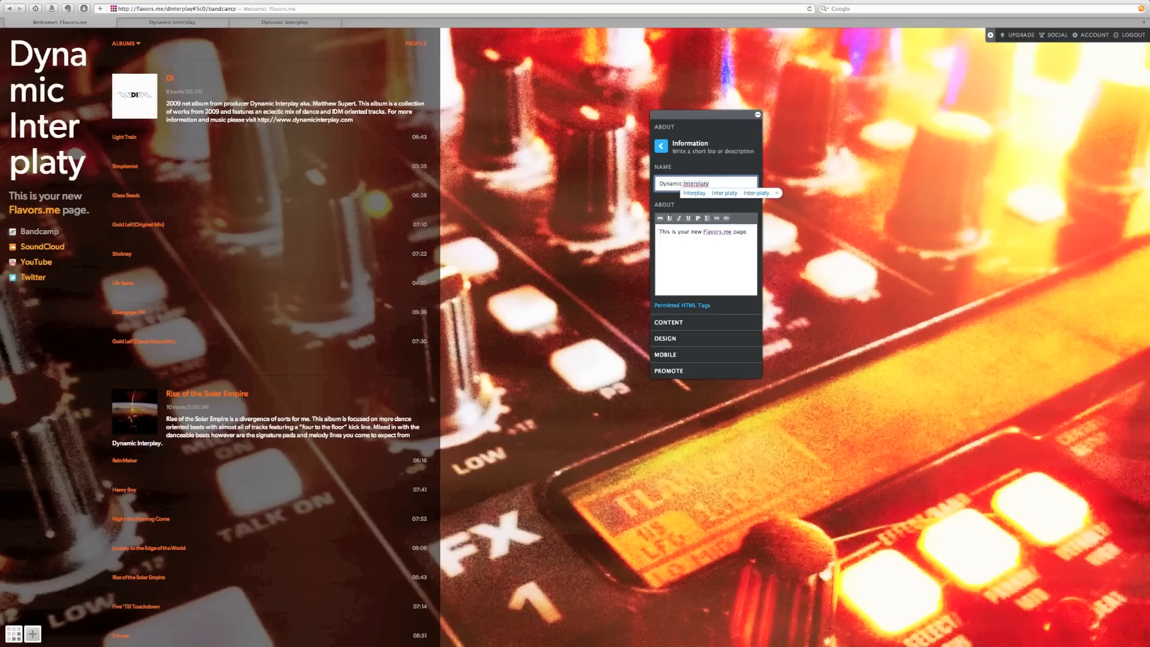
click(689, 231)
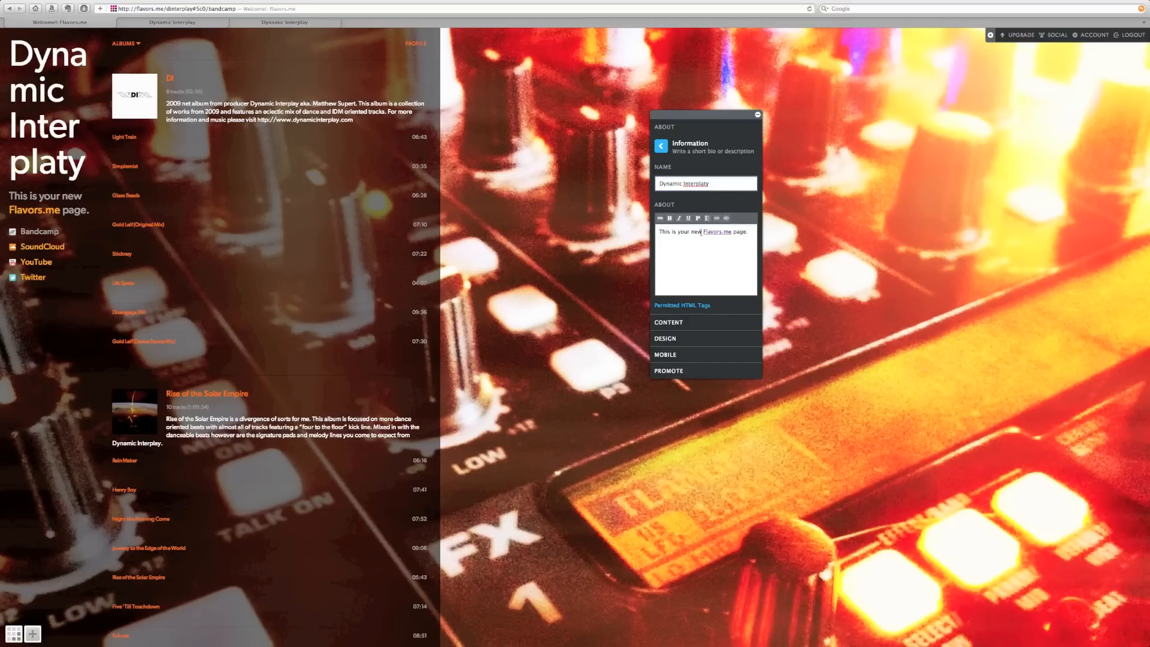
- Replace the description with 'This is the homage for Dynamic Interplay', fixing typos
triple_click(694, 233)
text(THis is the homeapge)
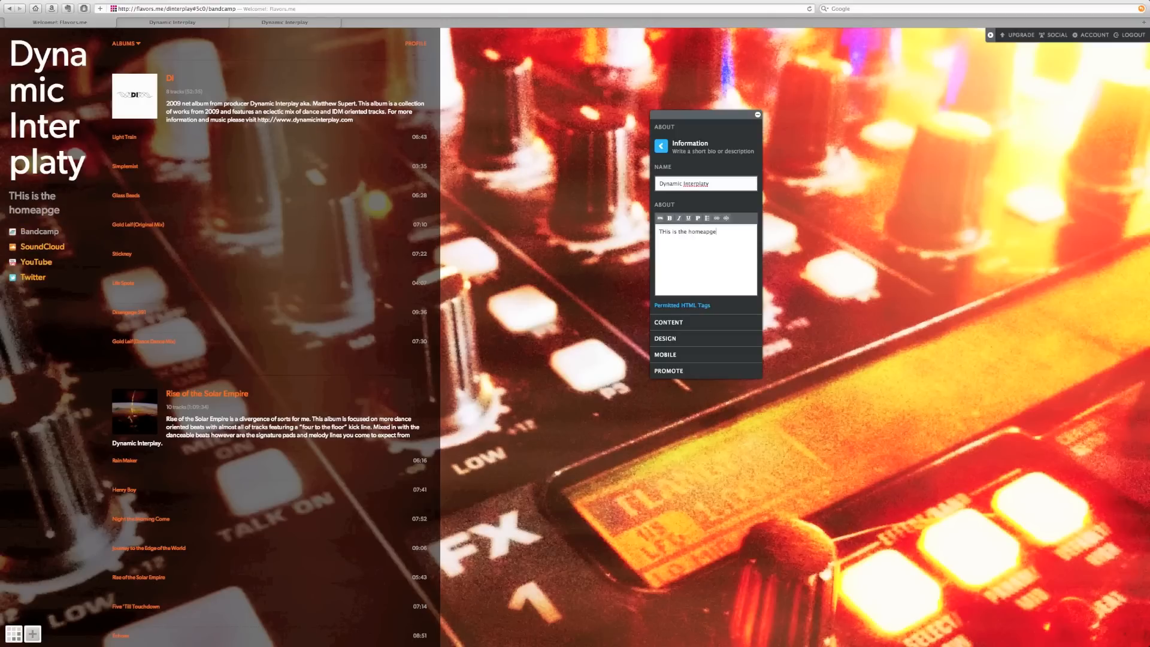
key(BackSpace)
key(BackSpace)
key(BackSpace)
key(BackSpace)
key(BackSpace)
text(age for Dynamic Interplay)
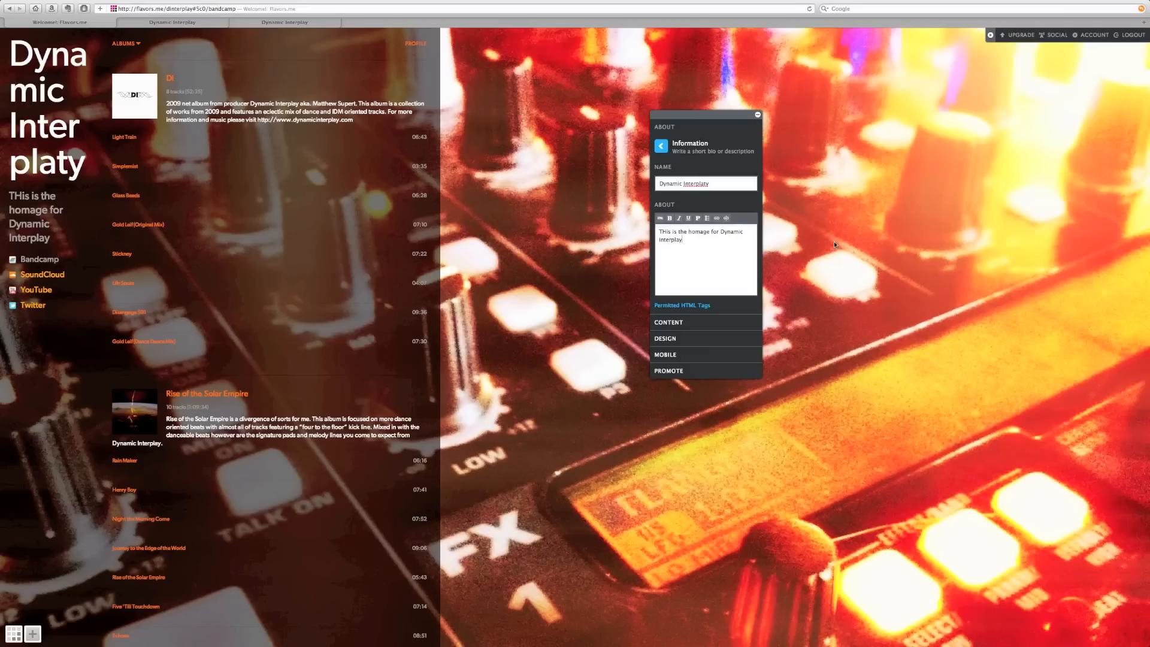
click(666, 231)
key(BackSpace)
text(h)
- Apply the Header layout from Design > Layouts
click(665, 340)
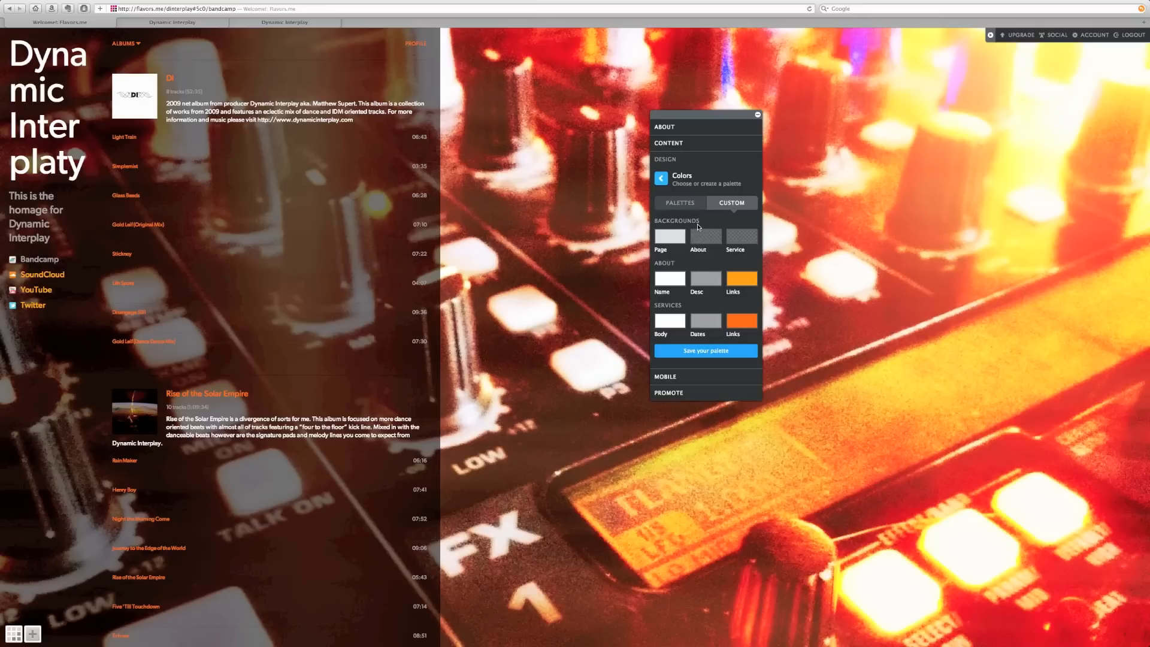
click(661, 179)
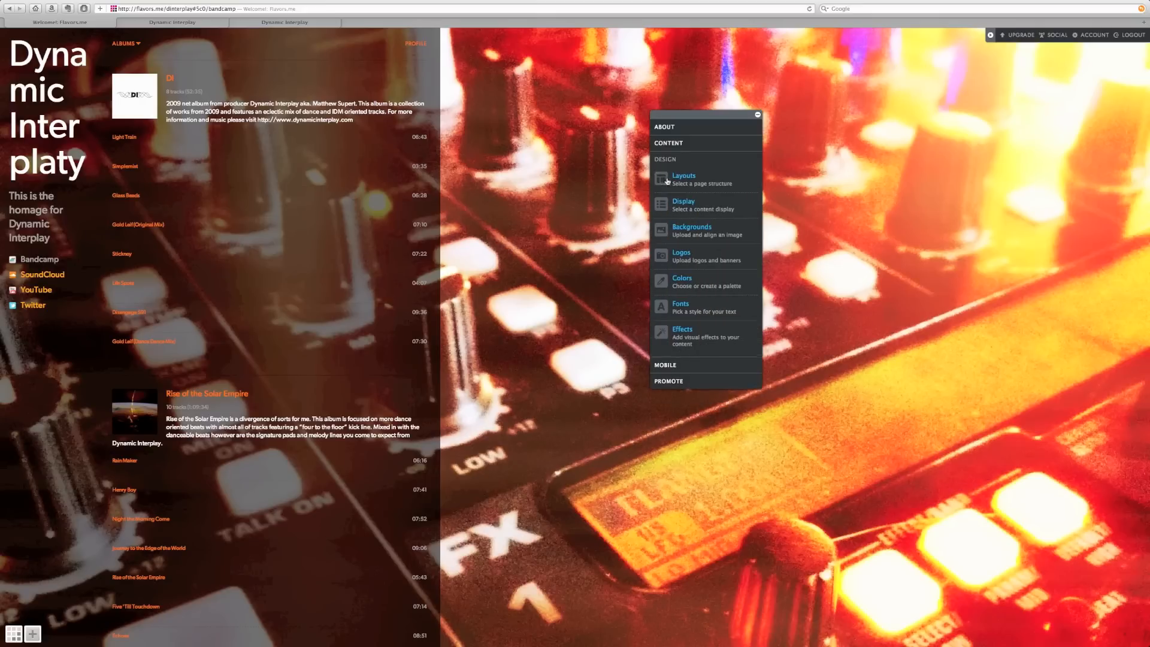
click(707, 269)
click(731, 296)
click(729, 298)
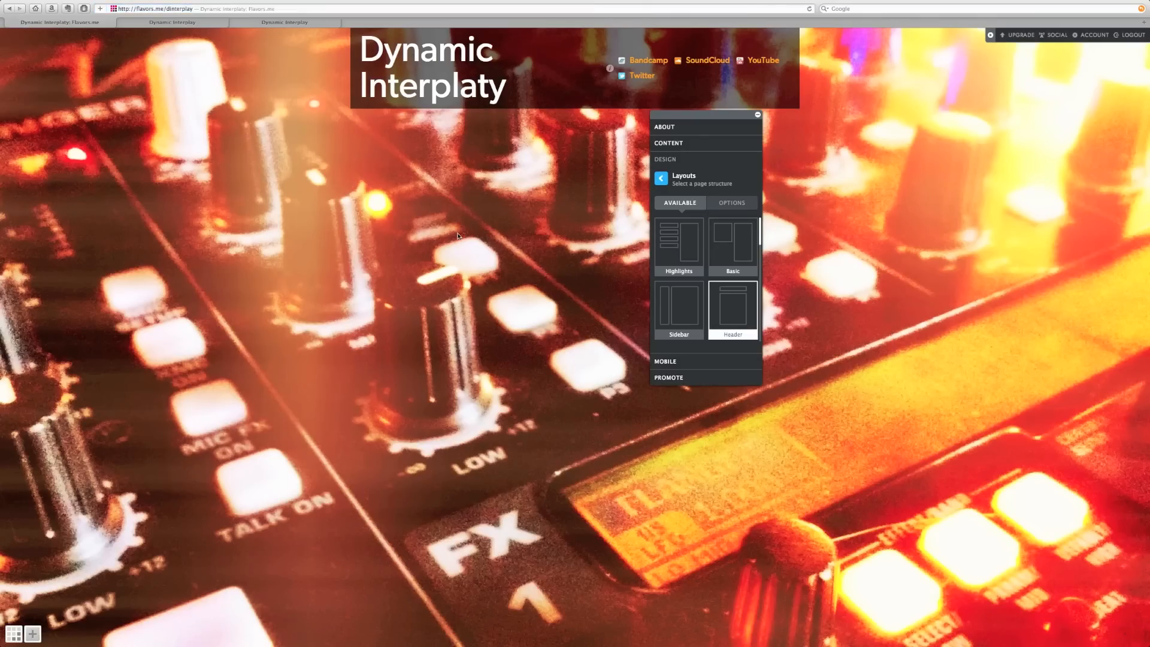
drag(705, 117, 724, 150)
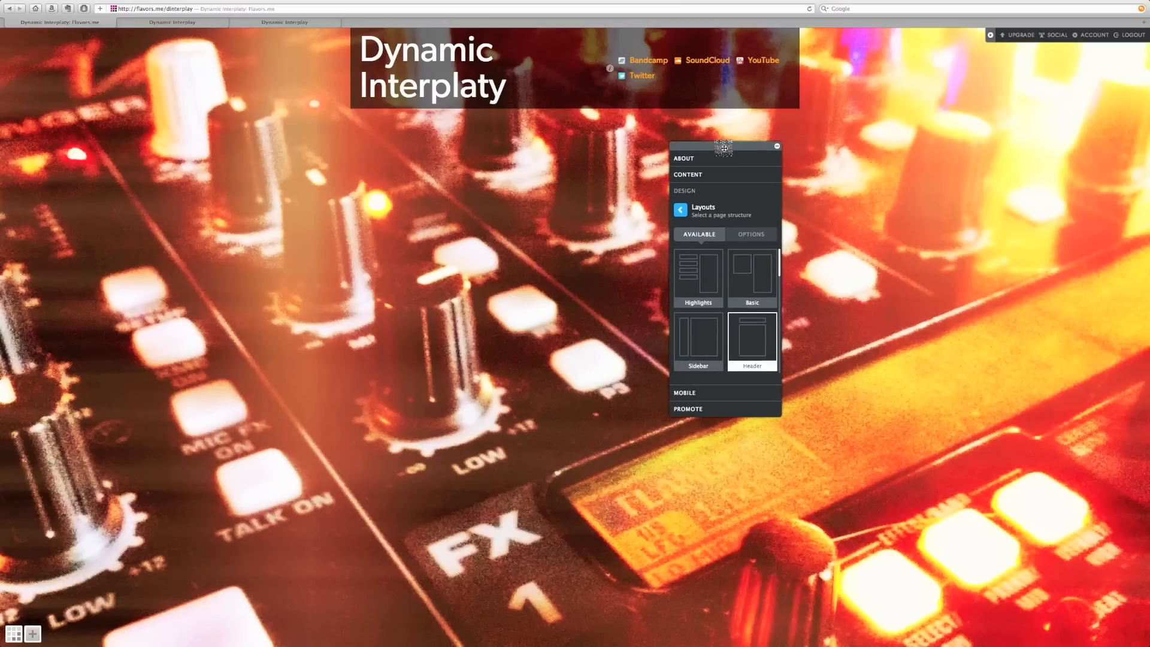
- Switch the page to the Widescreen layout and move the editor panel aside
scroll(736, 336, down, 5)
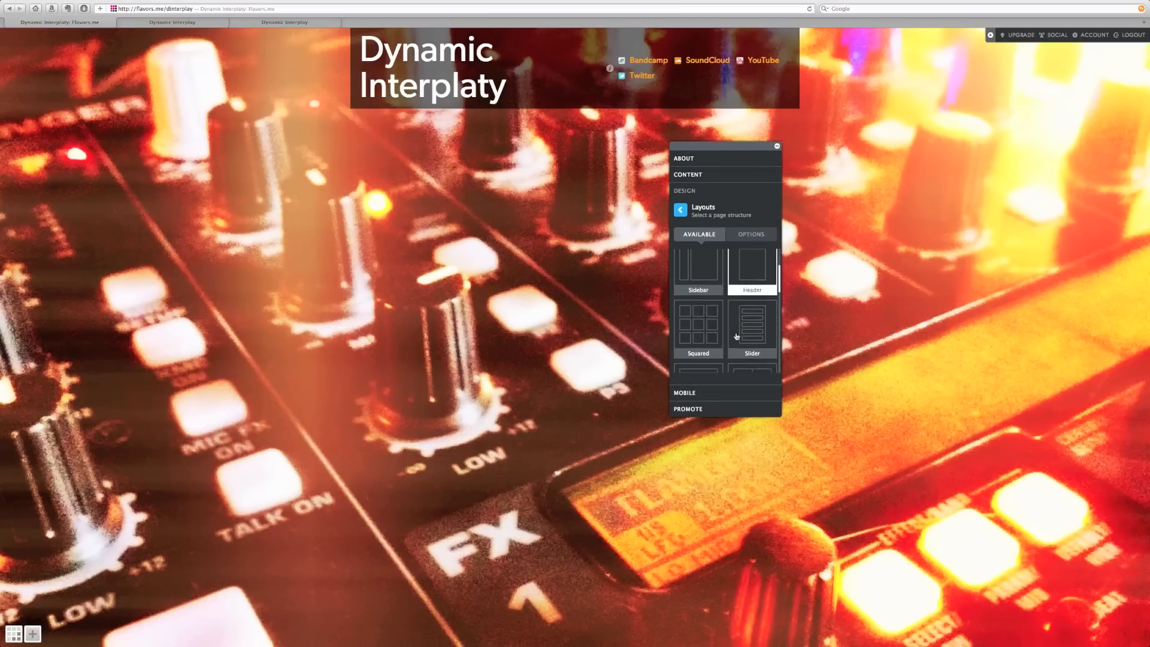
scroll(709, 324, down, 1)
click(710, 321)
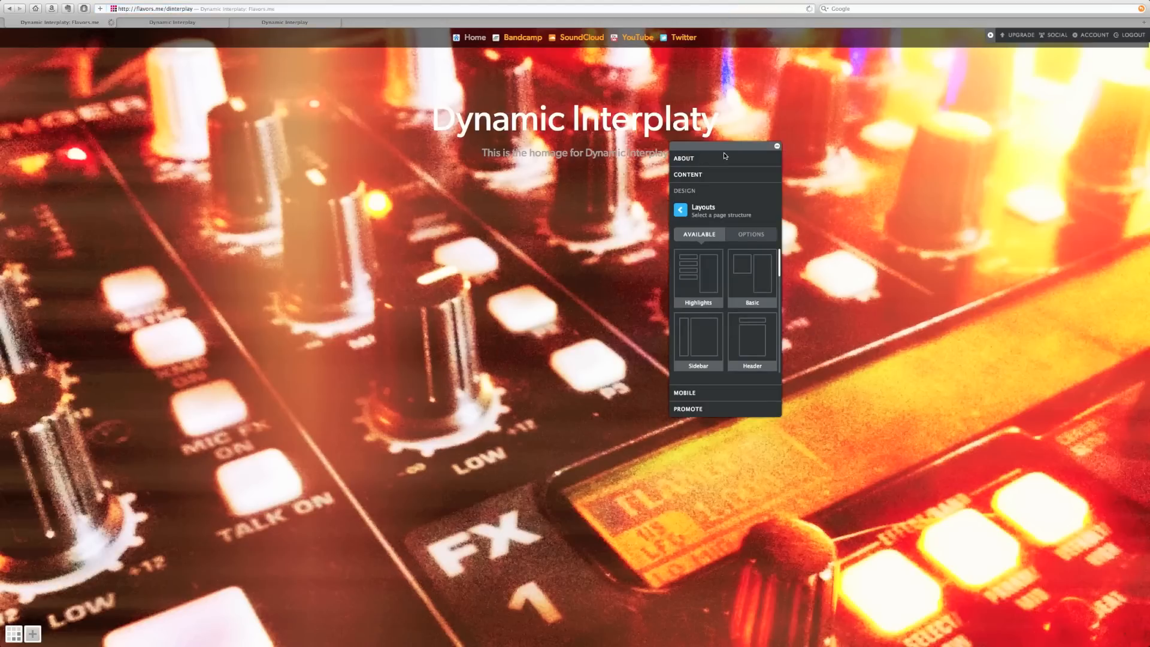
drag(724, 146, 853, 166)
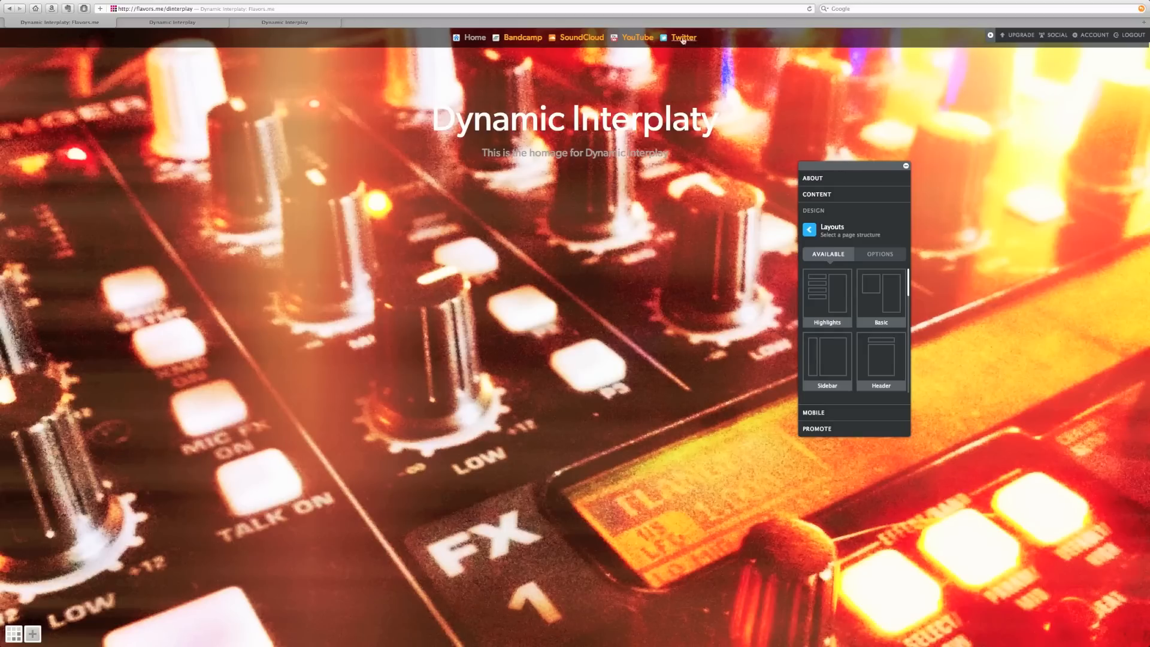
- View the Bandcamp and SoundCloud sections, playing then pausing the first SoundCloud track
click(518, 39)
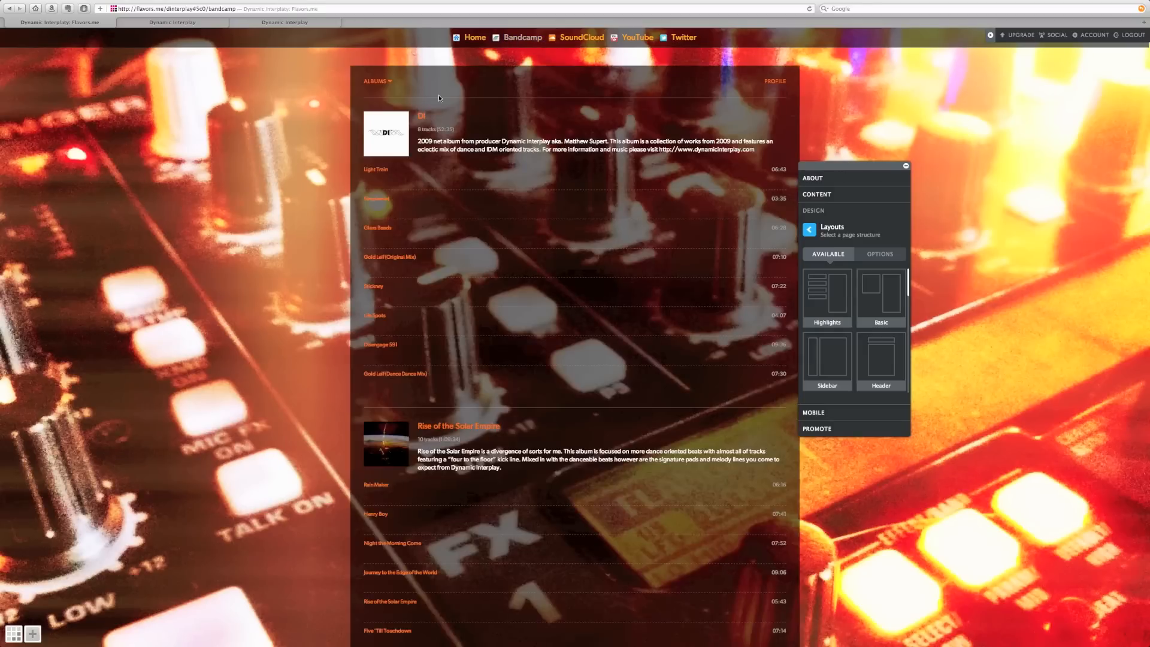
click(566, 39)
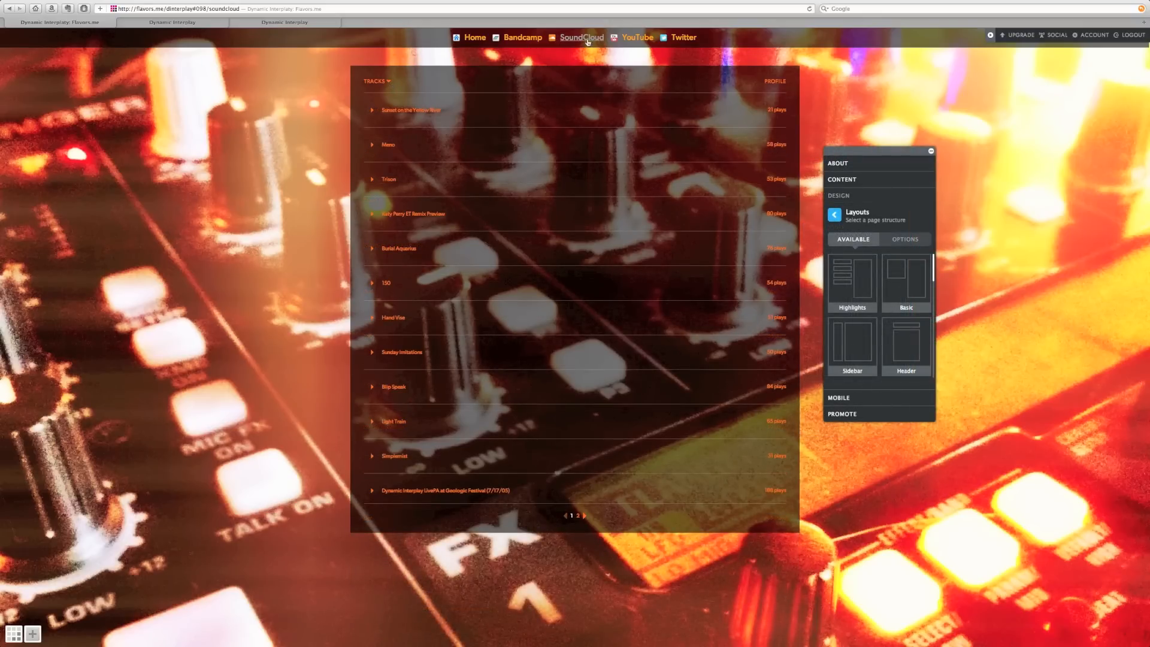
click(372, 110)
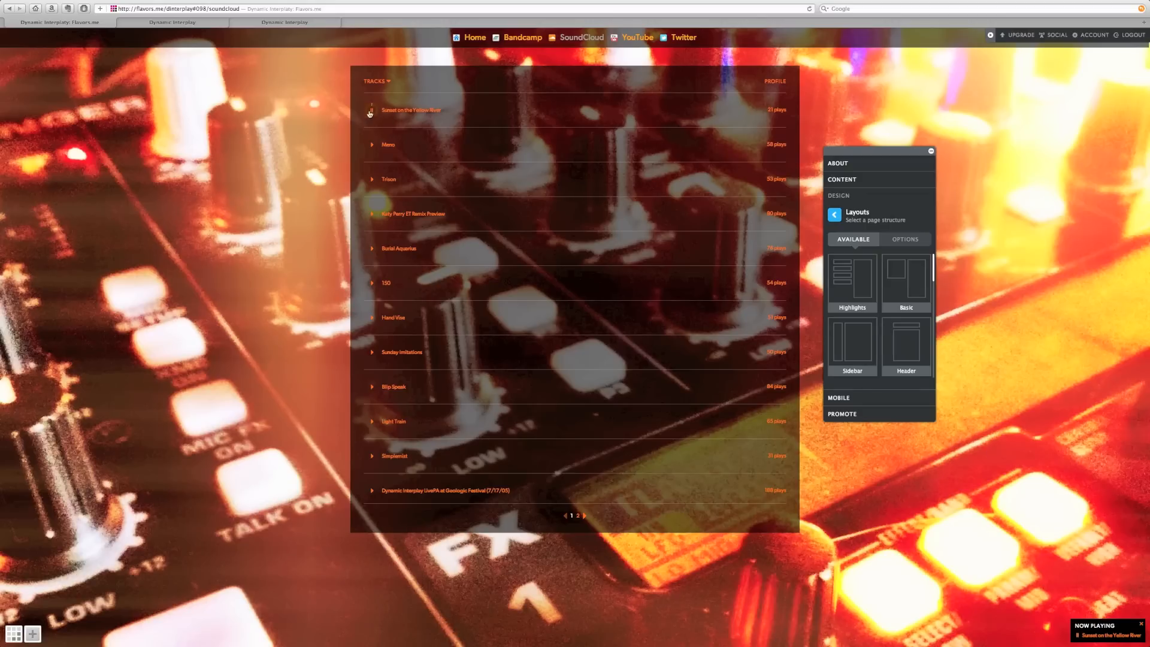
click(372, 113)
- Play Light Train in Bandcamp, view the YouTube uploads, then close the tab
click(522, 37)
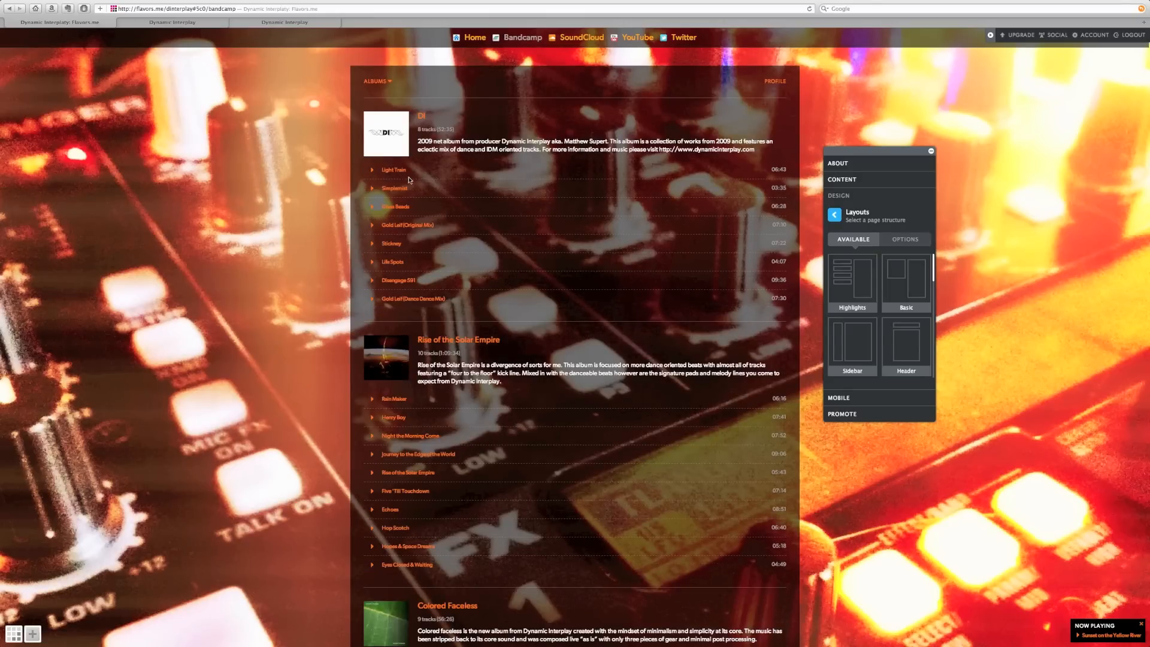
click(372, 172)
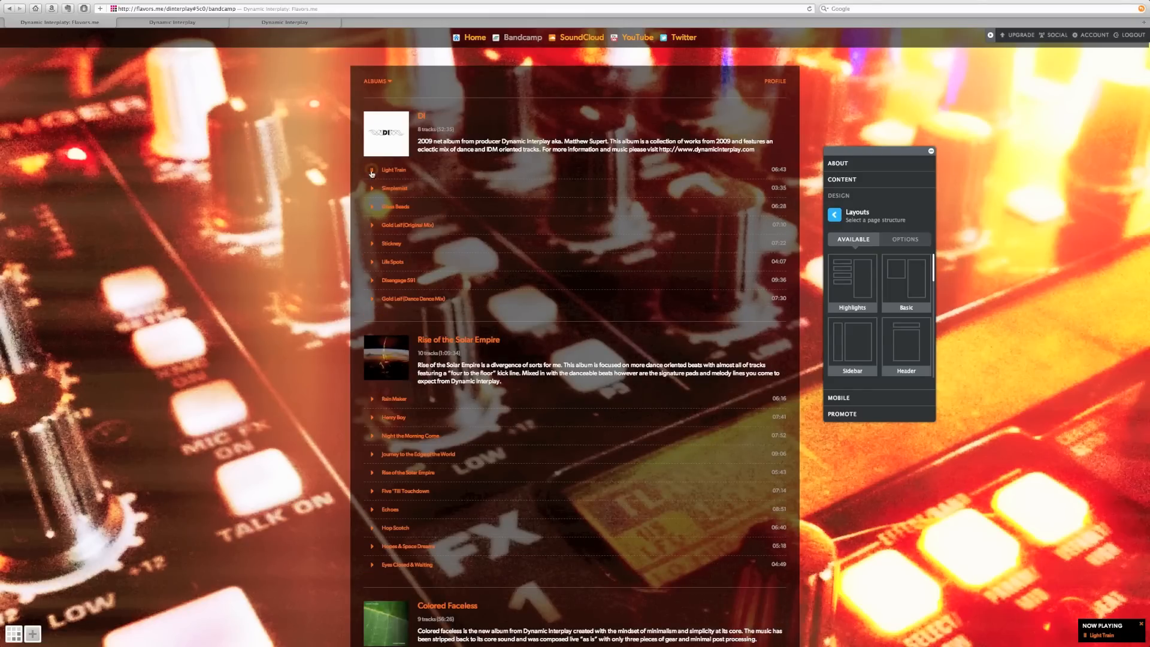
click(638, 38)
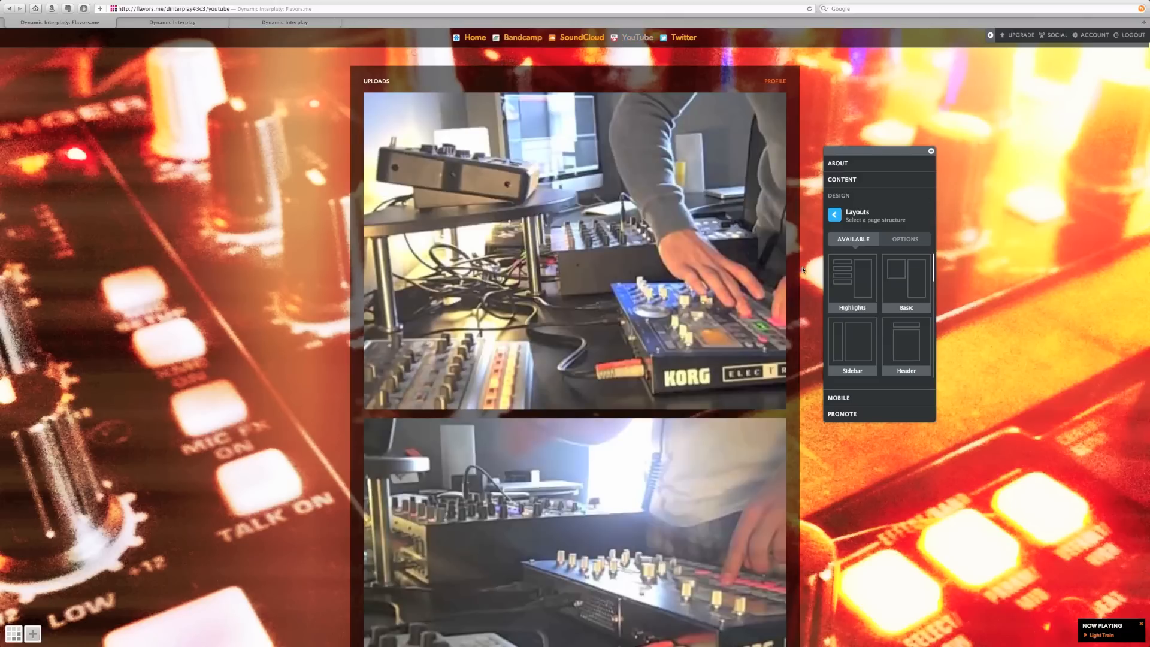
click(9, 24)
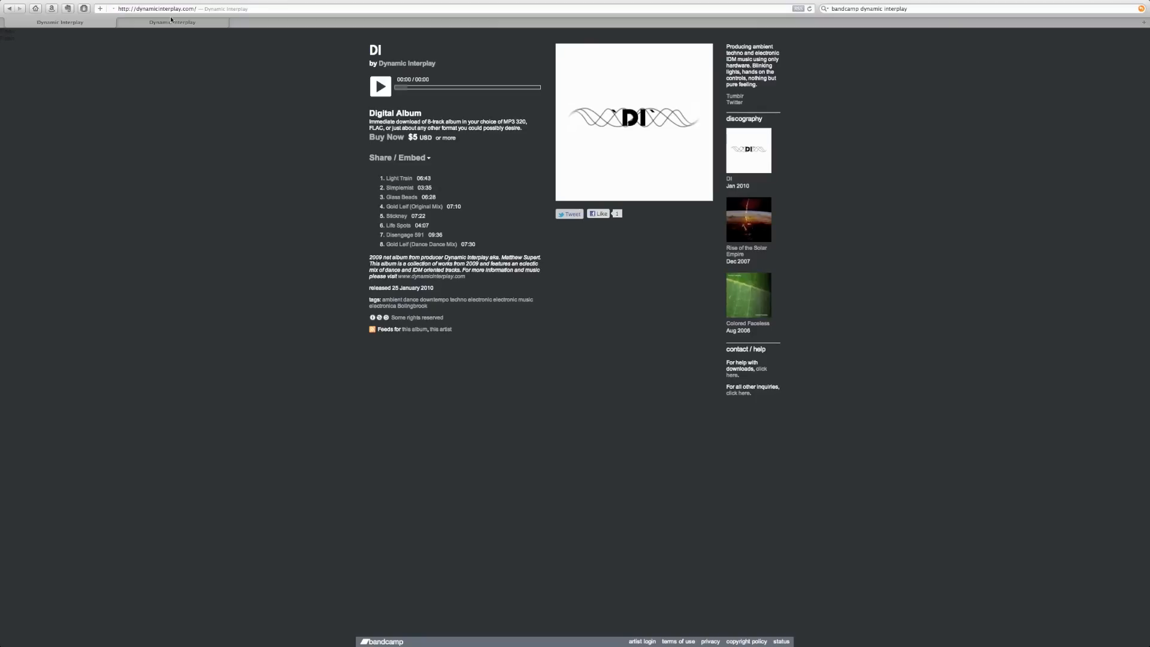
- Close the next tab, go to flavors.me and log out
click(9, 24)
click(202, 18)
text(flavors.me/)
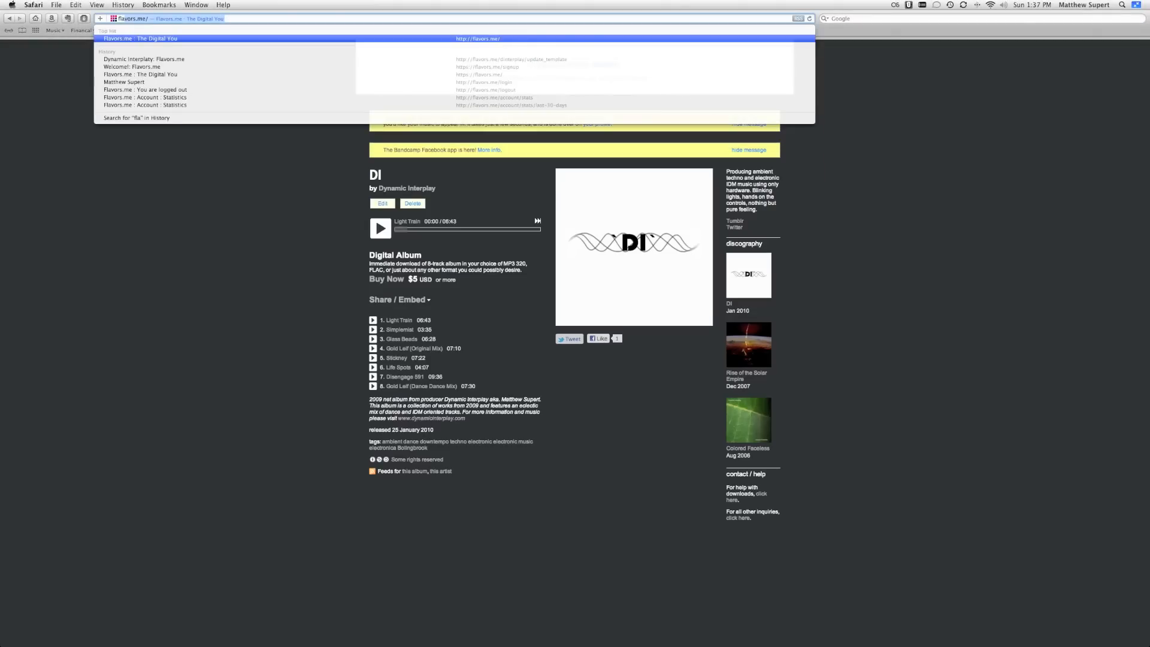
key(Return)
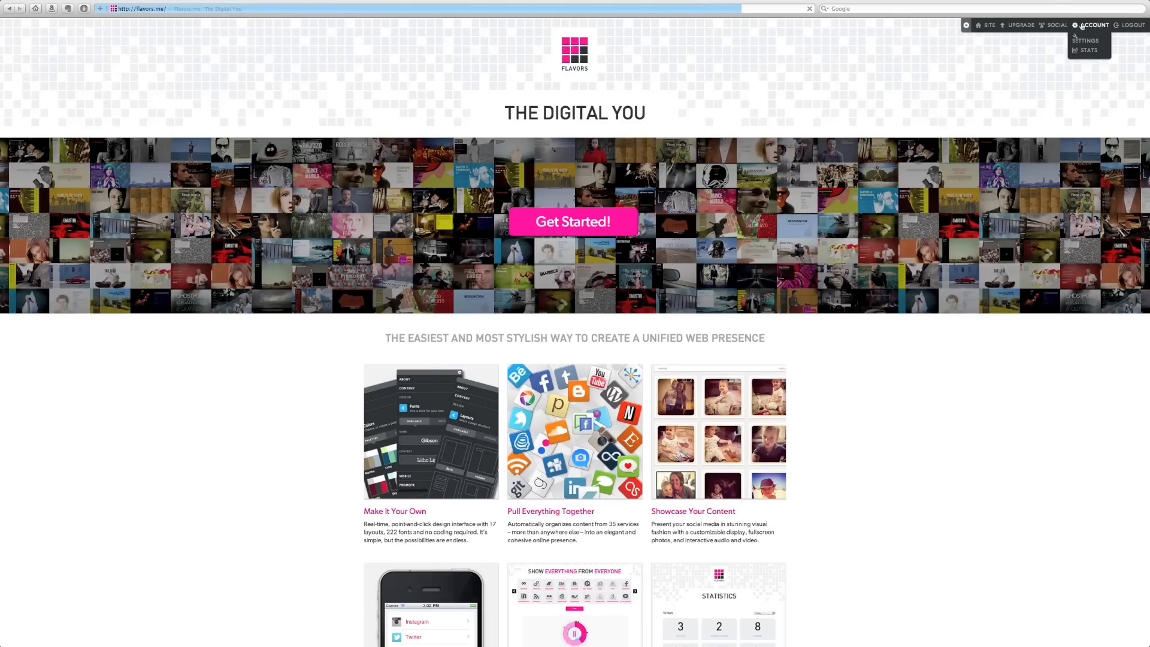
click(1129, 24)
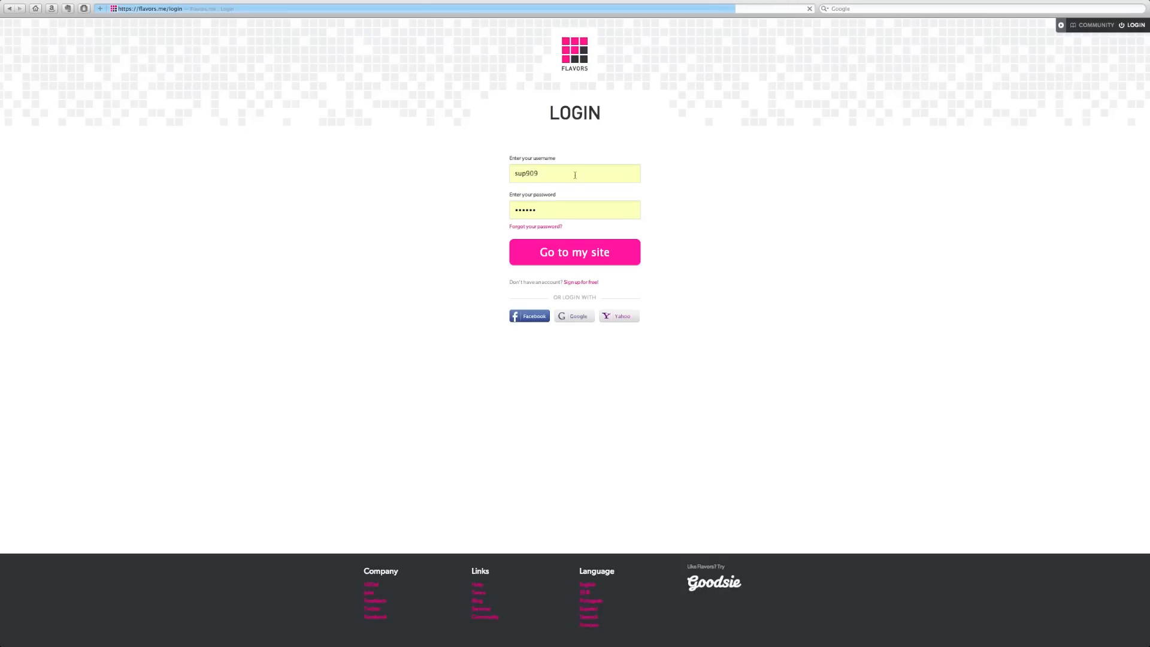
- Log in with the corrected username and password, declining Safari's offer to save it
click(557, 261)
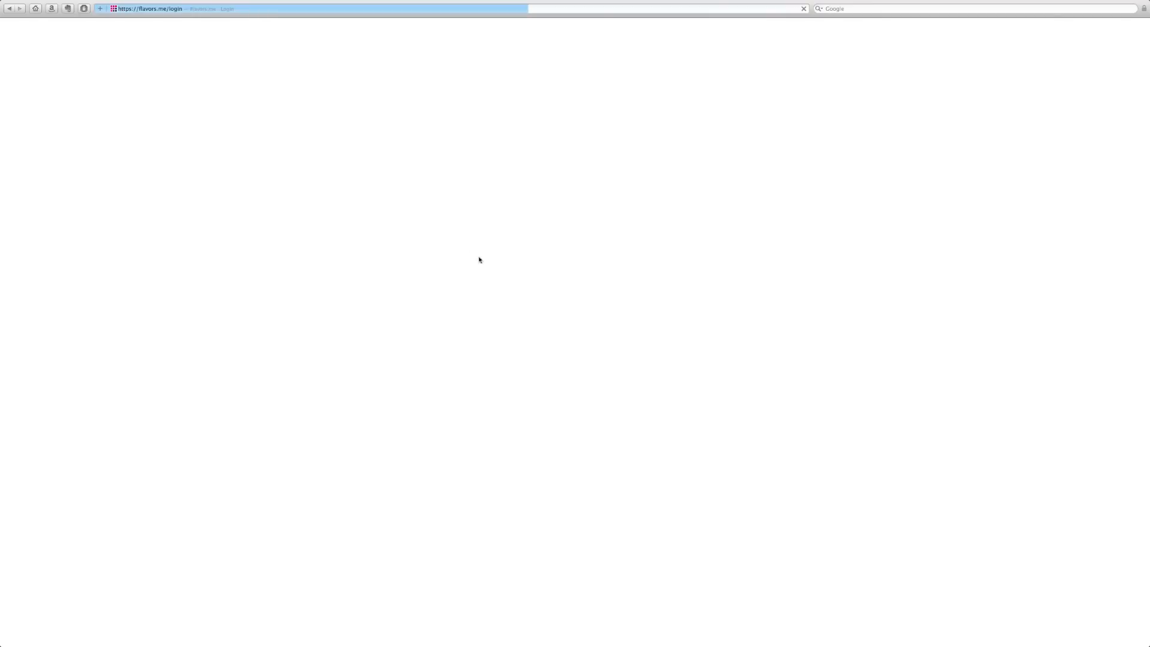
double_click(571, 172)
text(mAsupert)
key(Tab)
text(••)
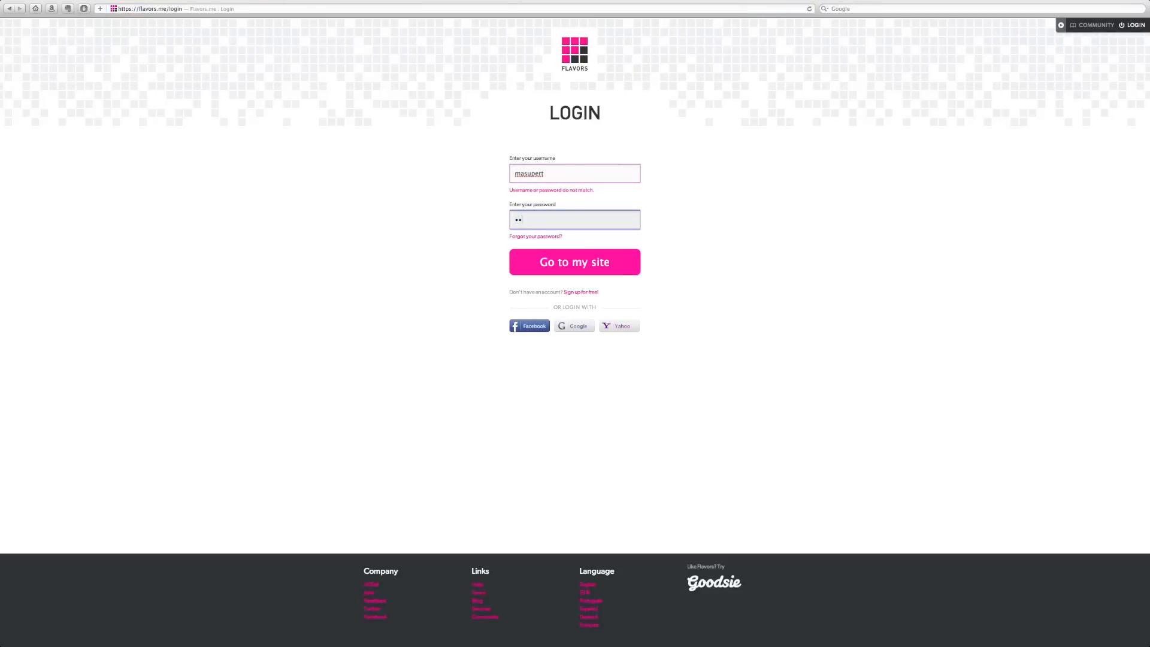
text(••••)
key(Return)
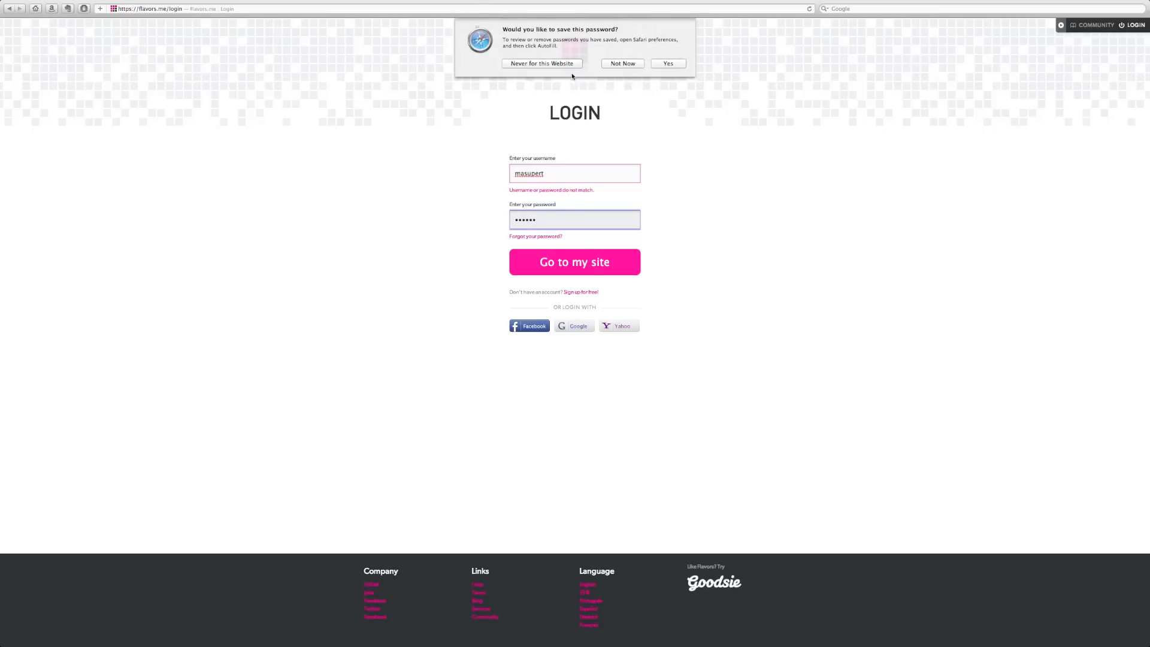
click(623, 63)
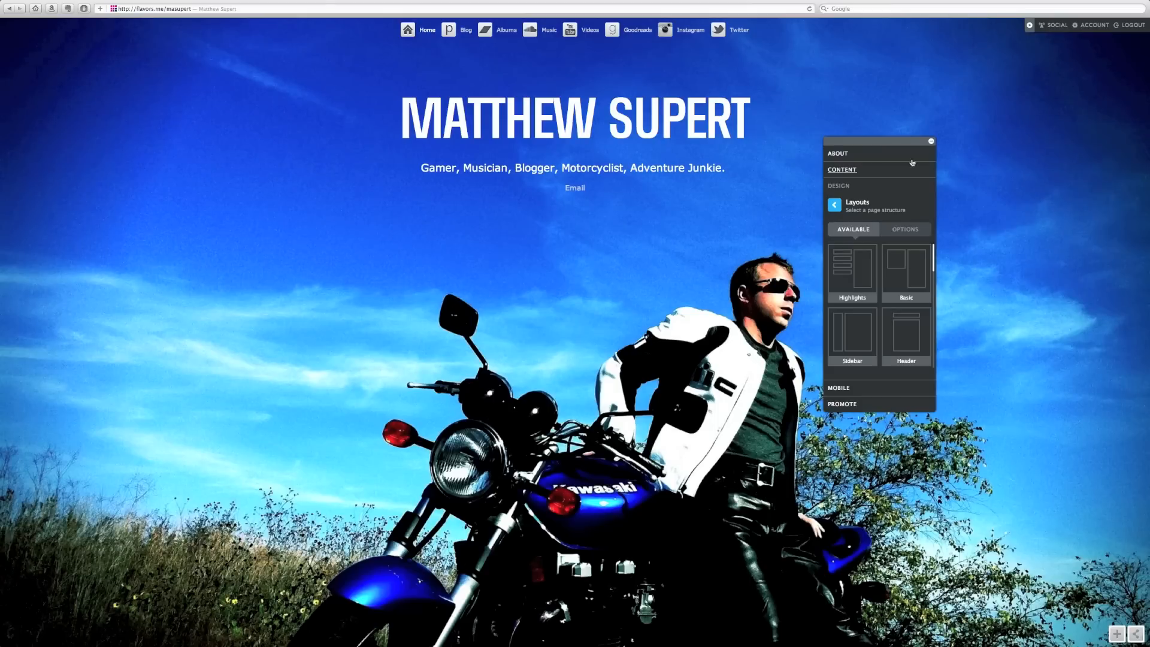
- Move the design panel aside and browse the site's Blog page
drag(917, 141, 1033, 127)
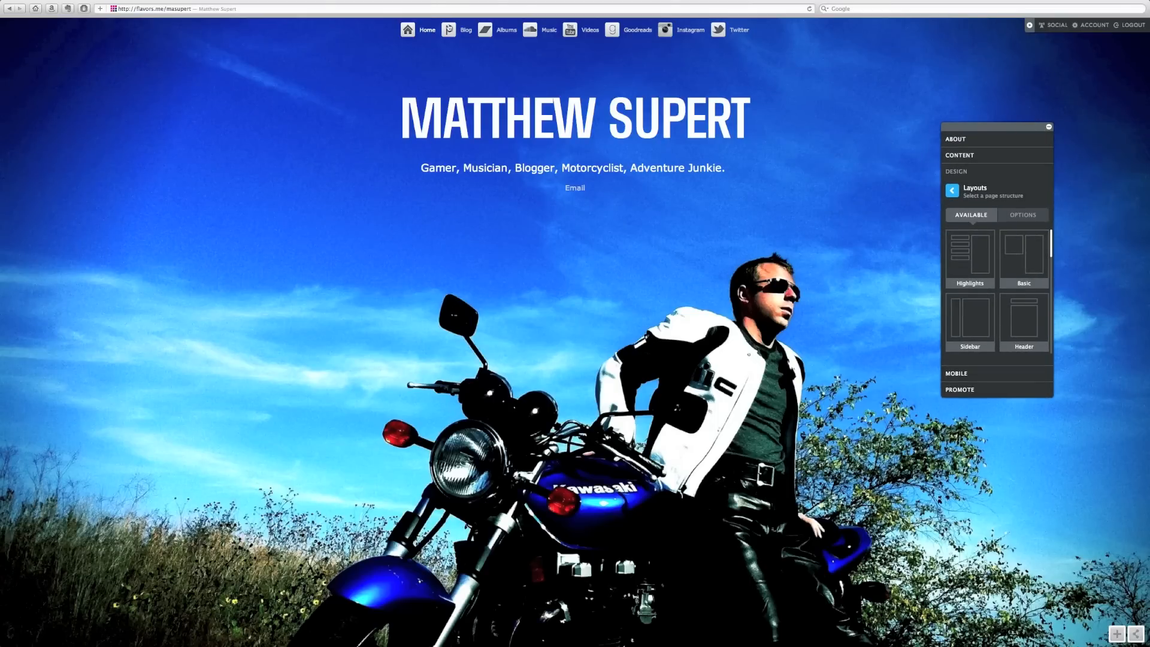
click(466, 31)
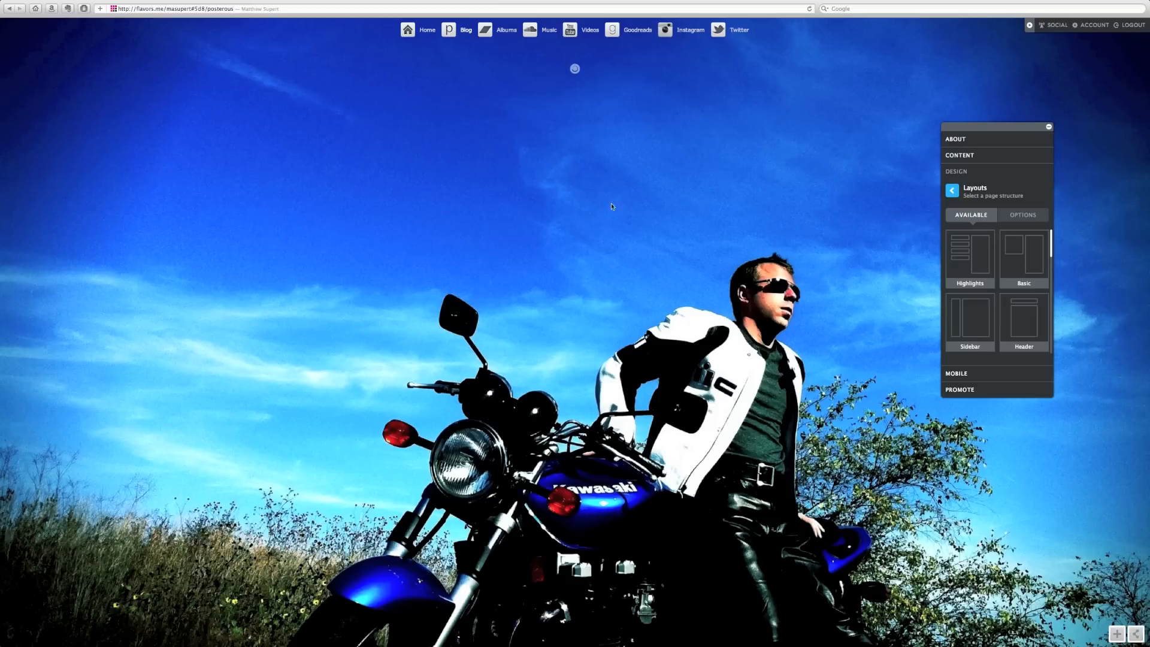
scroll(428, 259, down, 3)
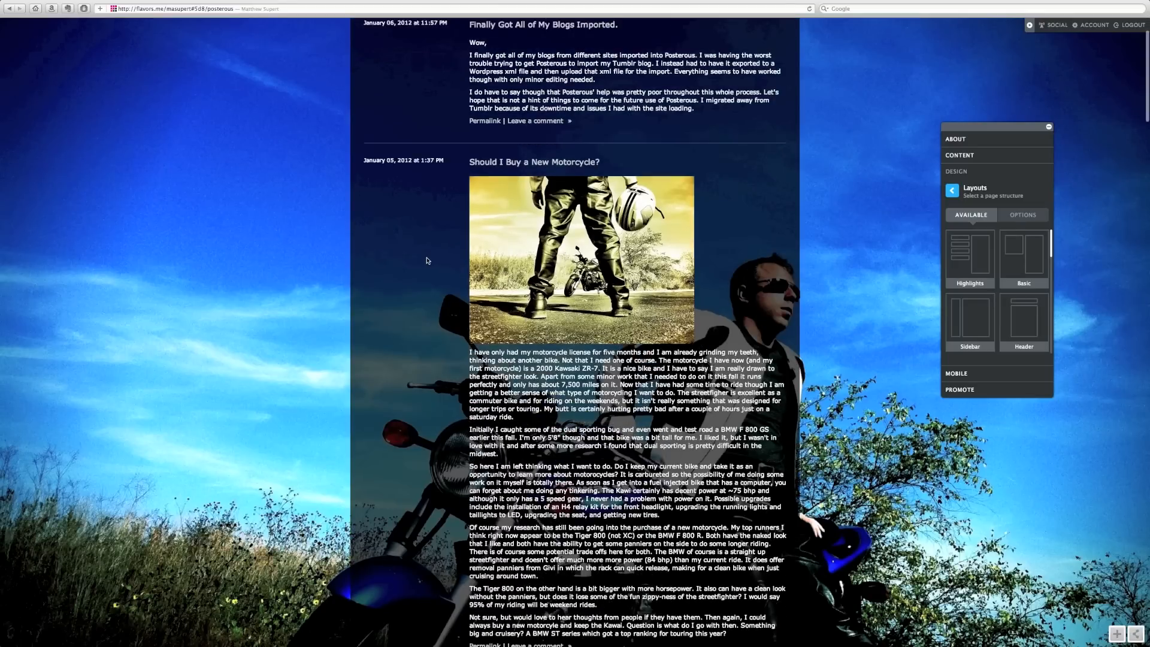
scroll(426, 257, up, 3)
- Visit the Albums, Music and Videos pages, preview the first video, then close it
click(505, 32)
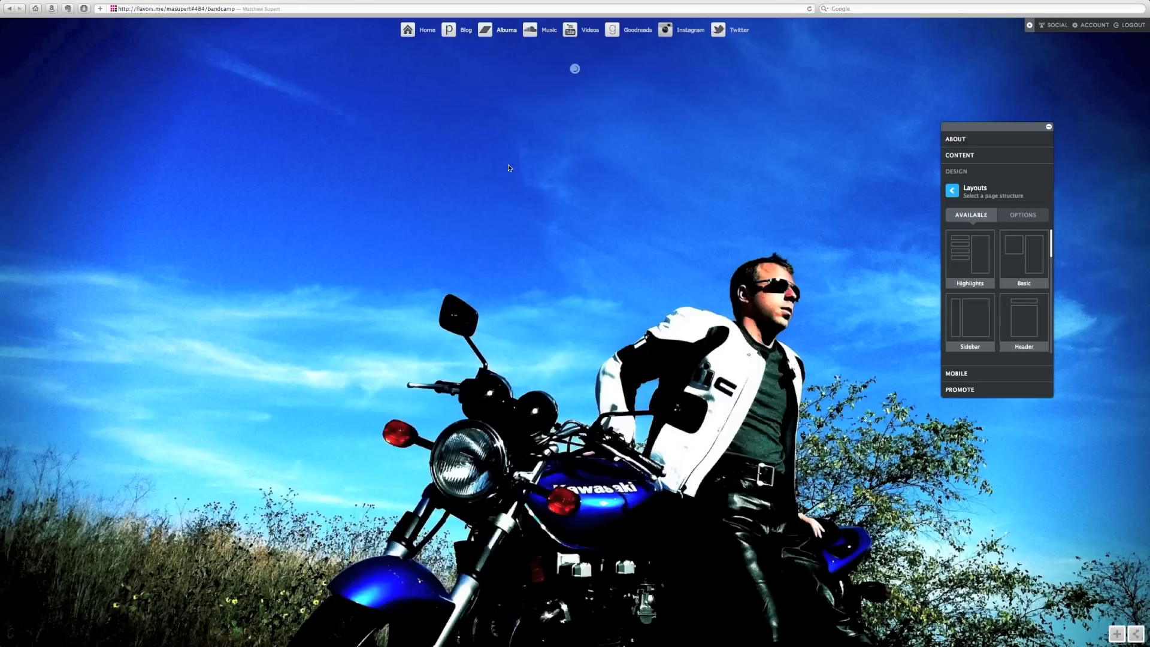
click(548, 31)
click(594, 33)
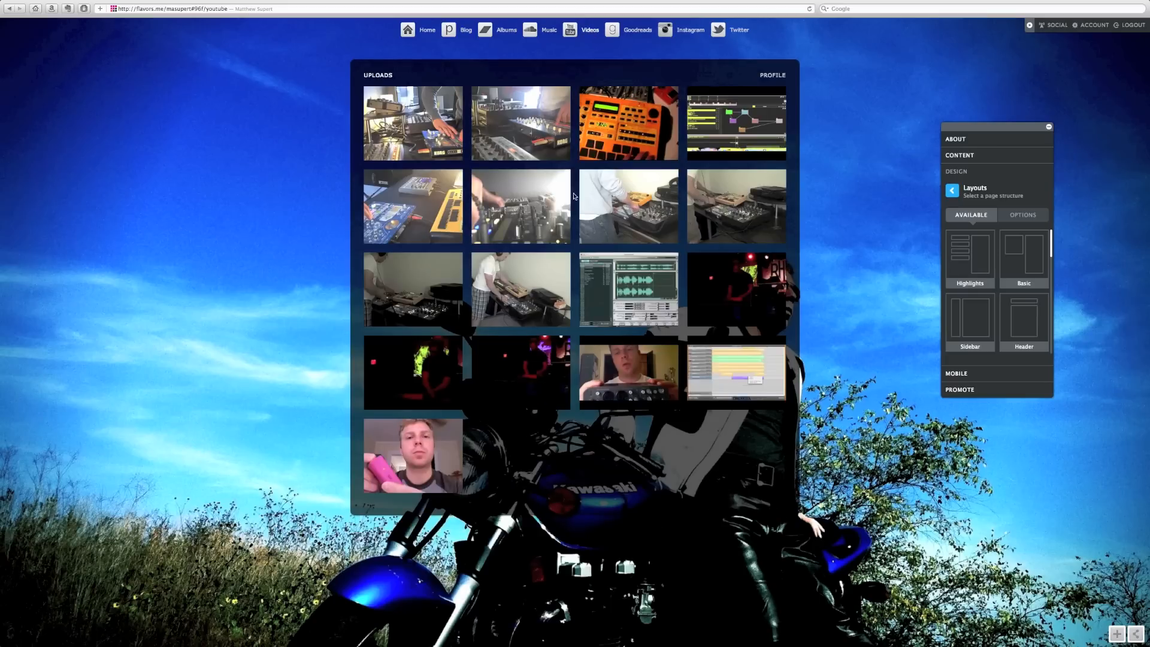
click(455, 155)
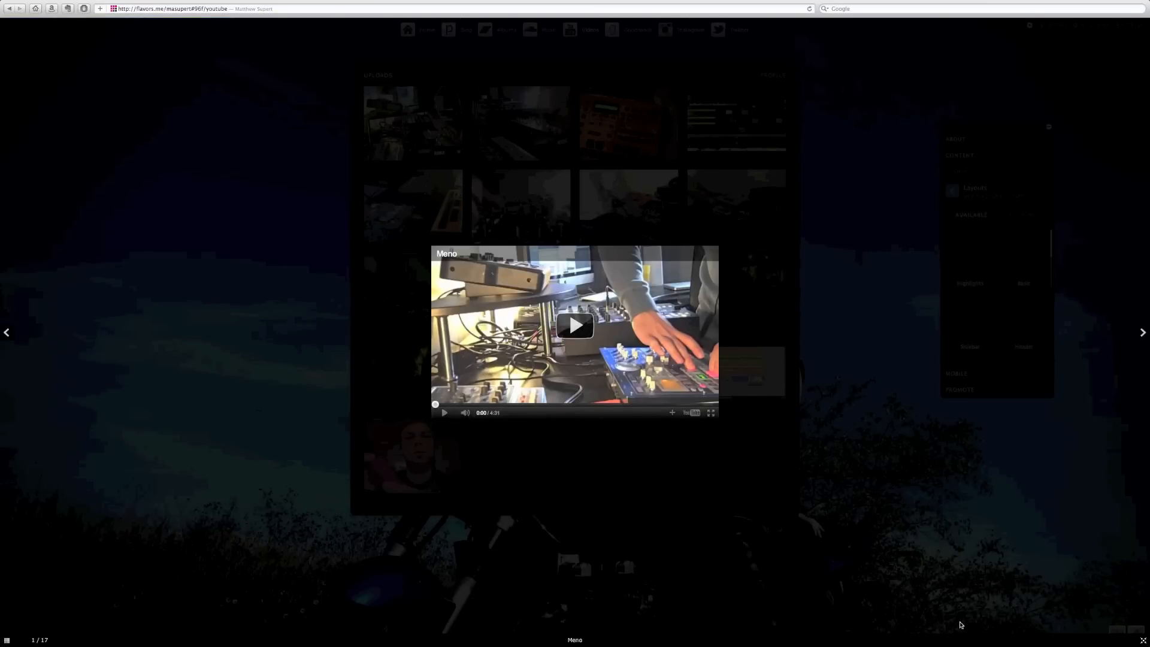
key(Escape)
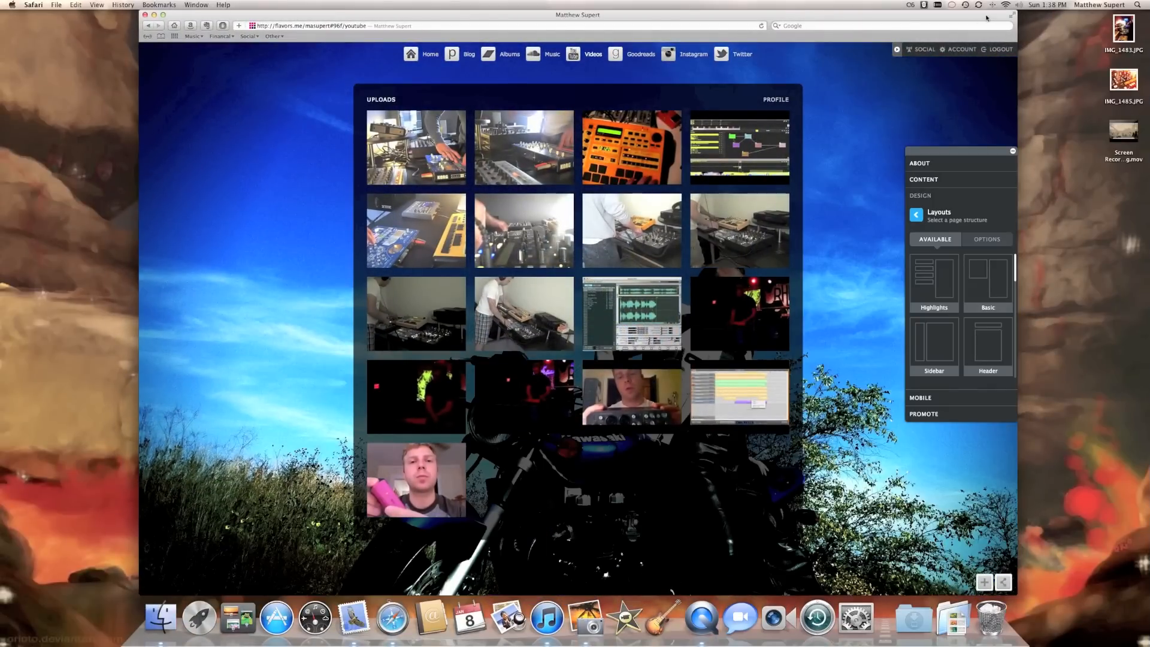
- Return to full screen and visit the Goodreads, Instagram and Twitter pages
click(1013, 17)
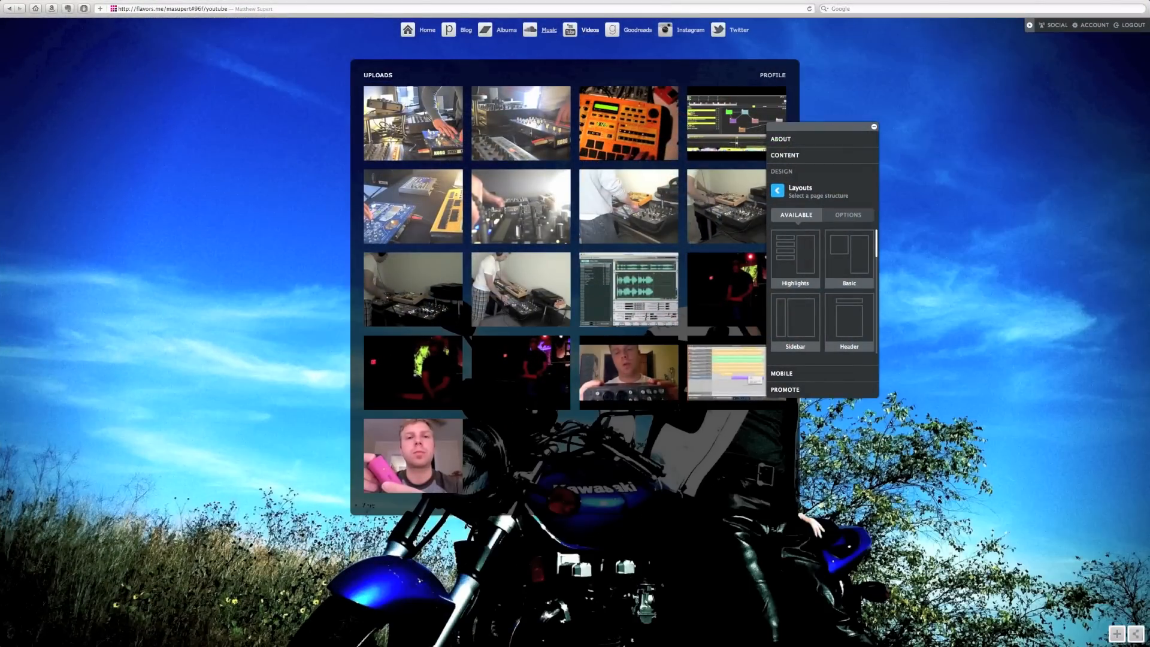
click(623, 30)
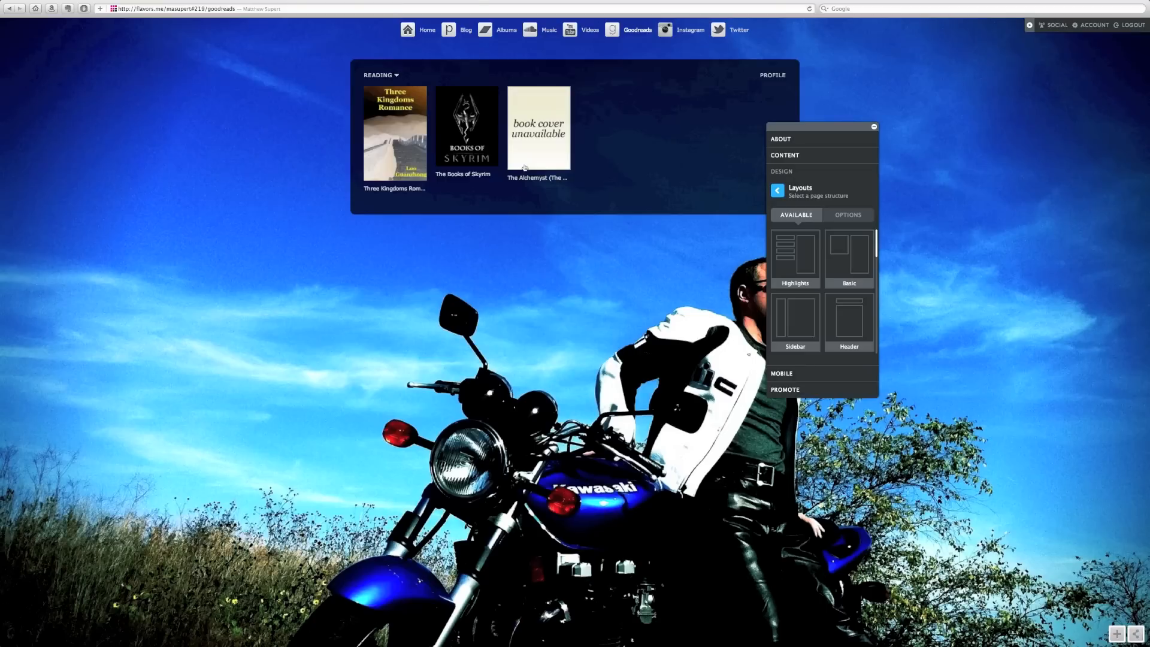
click(691, 31)
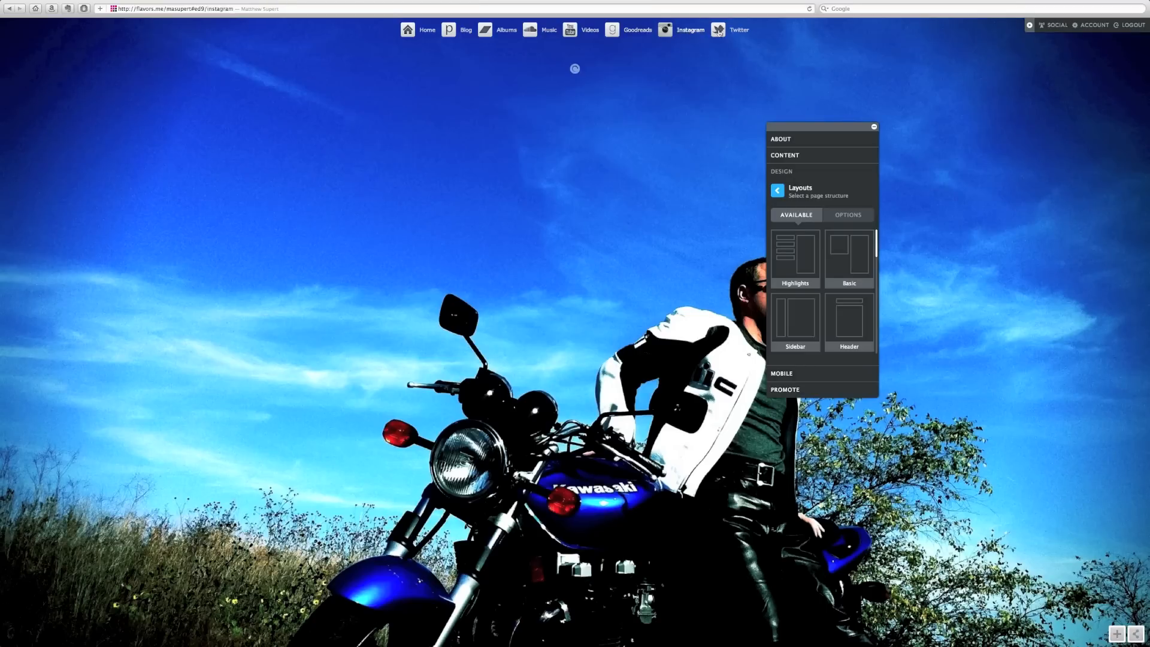
click(742, 30)
scroll(436, 192, down, 2)
scroll(436, 192, up, 2)
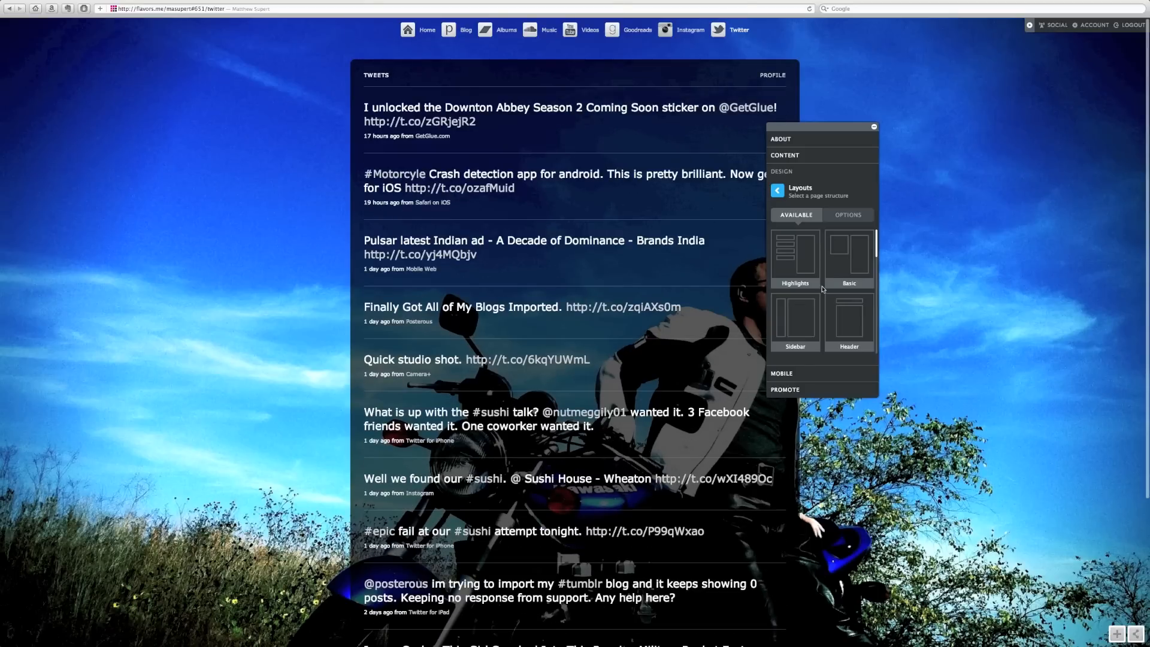
scroll(826, 288, down, 5)
scroll(827, 287, down, 6)
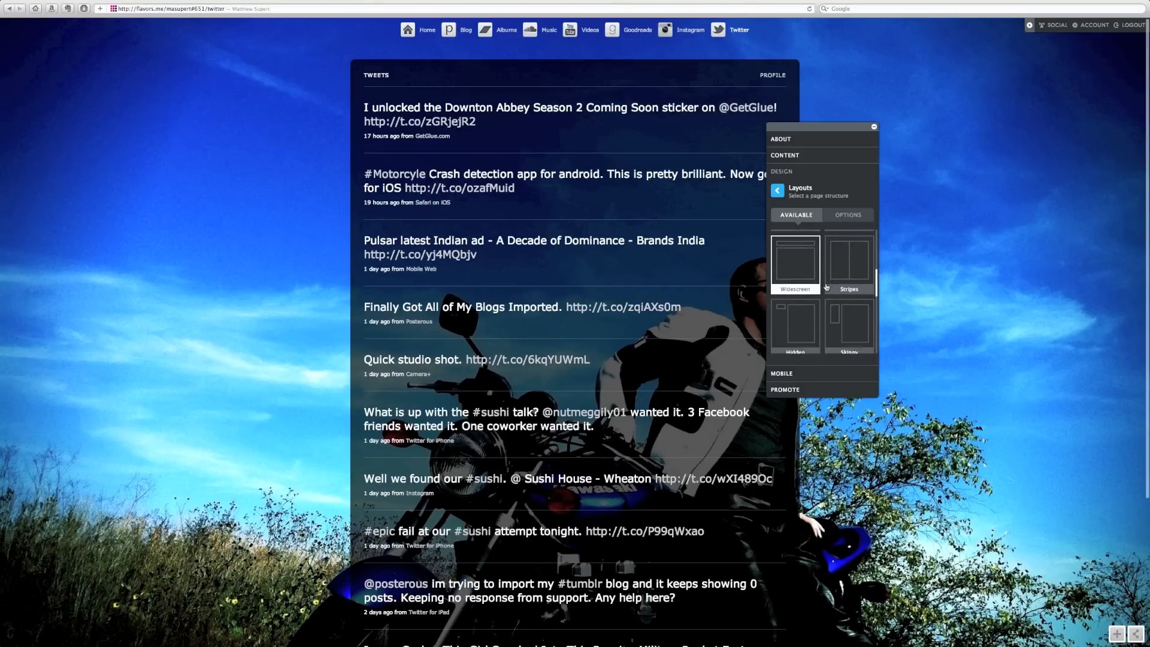
scroll(826, 288, down, 8)
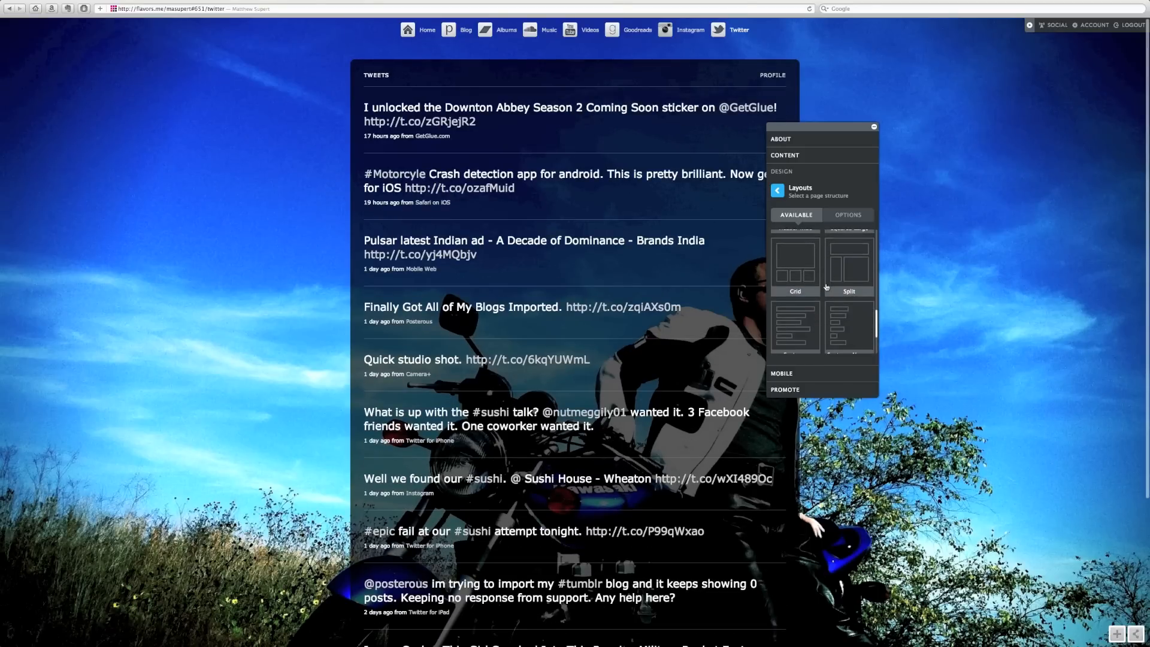
- Go back from Layouts to Design and view the Mobile options
click(776, 191)
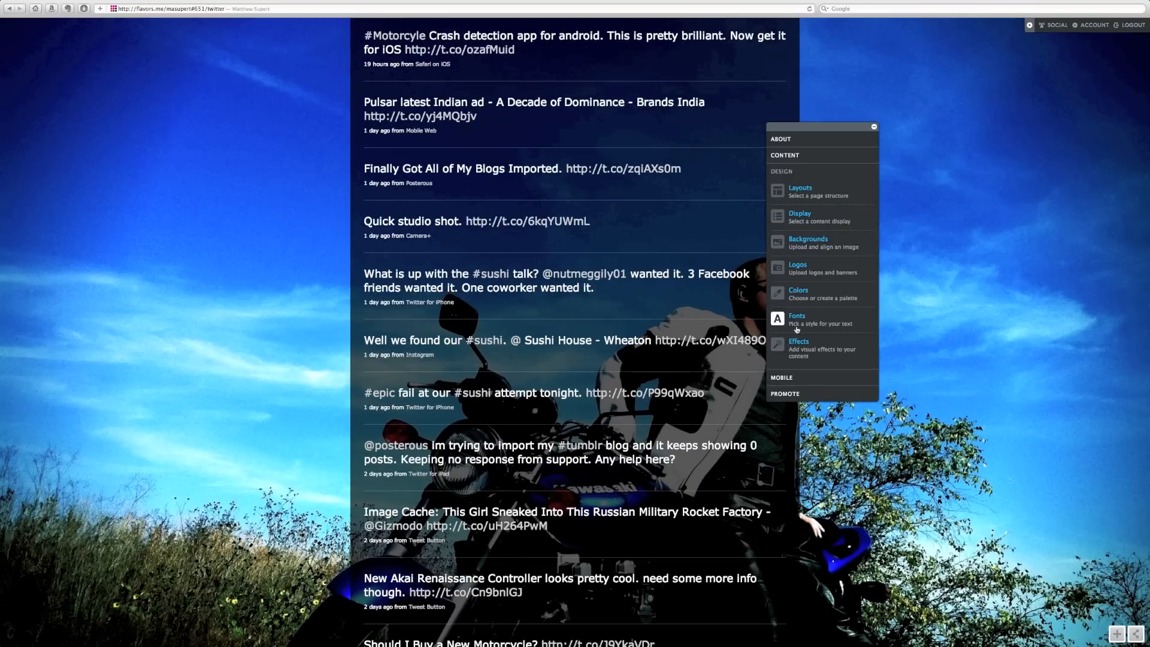
click(790, 380)
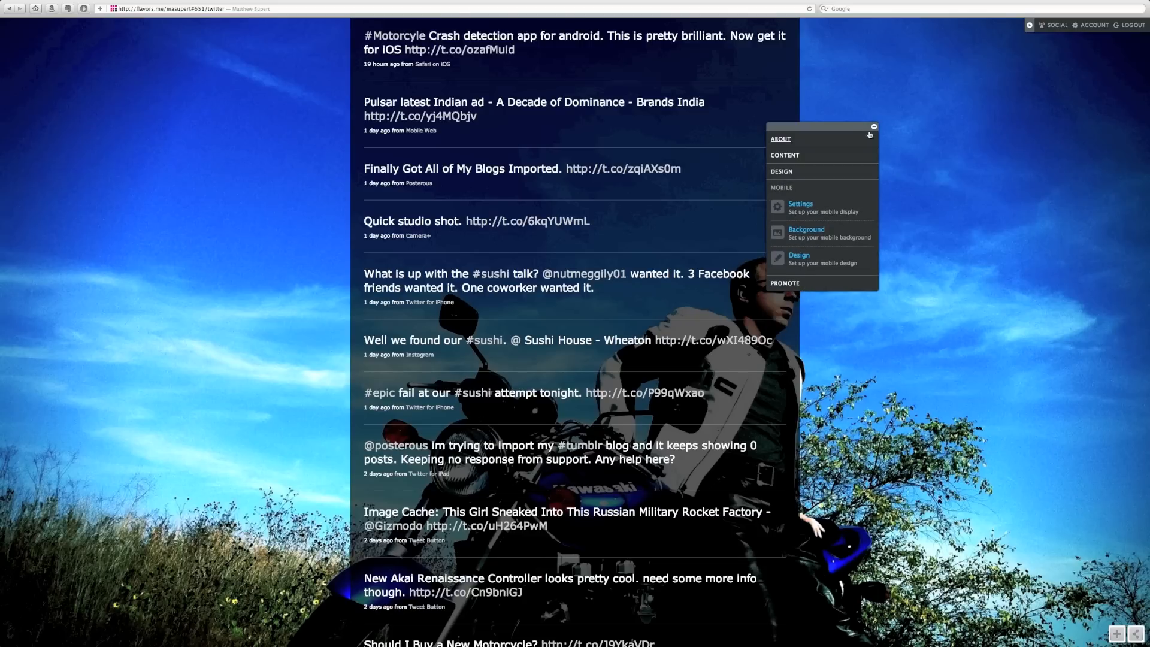
scroll(810, 233, down, 2)
- Review the site's search-engine metadata under Promote
click(813, 281)
scroll(814, 280, up, 3)
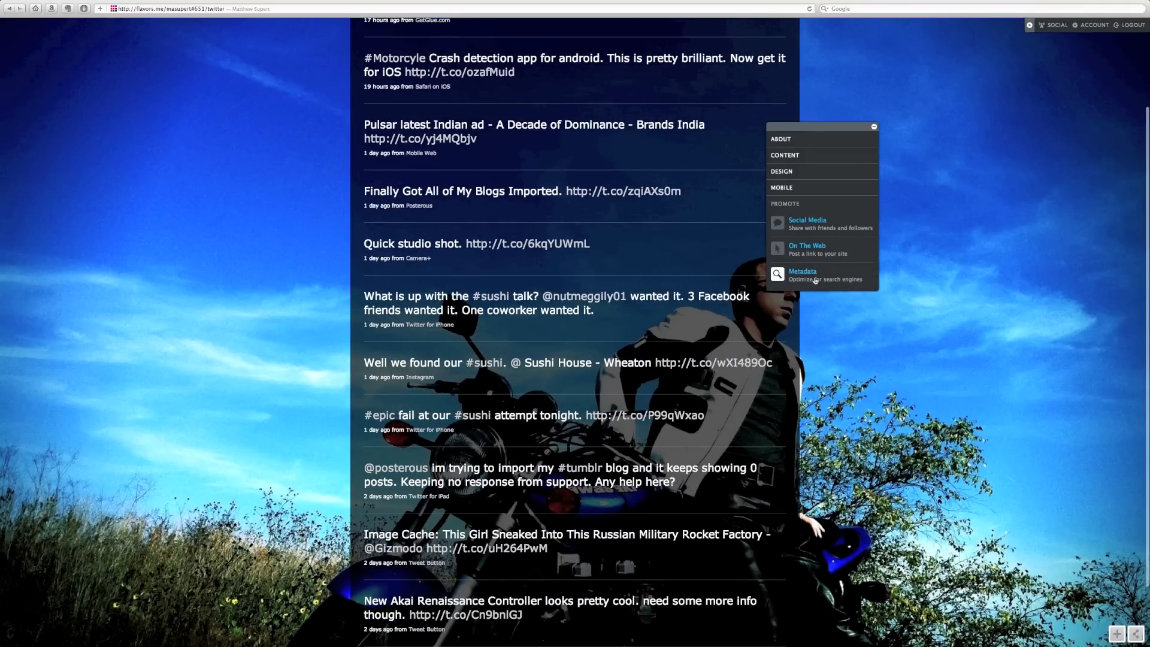
click(815, 280)
scroll(790, 343, down, 2)
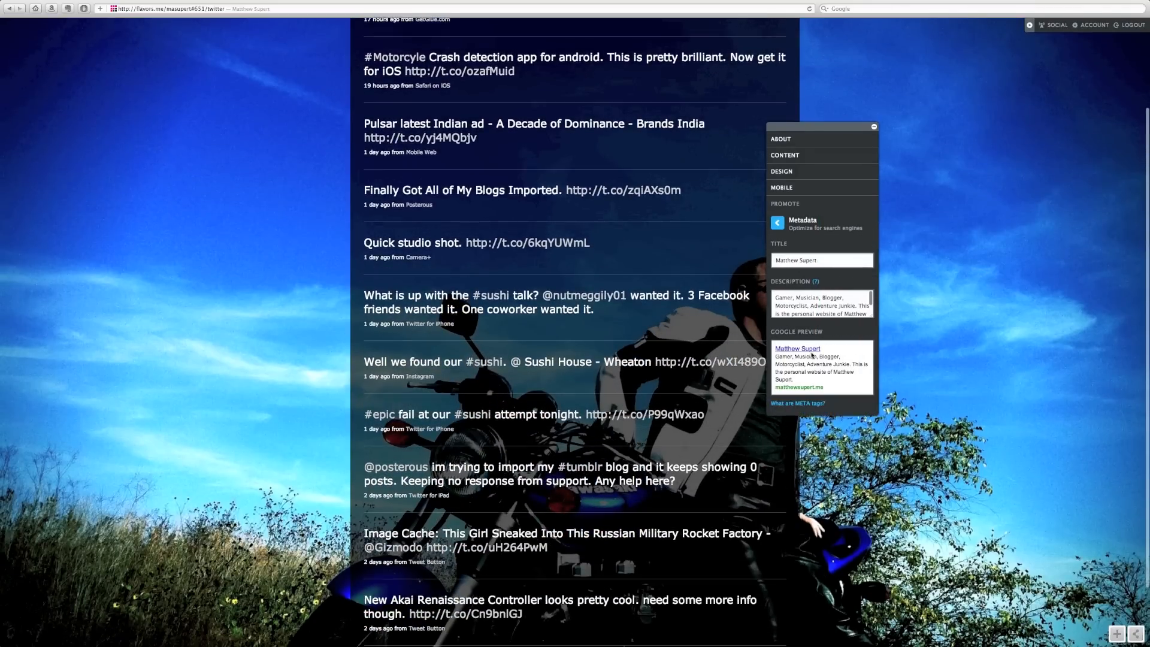
scroll(883, 142, up, 5)
- Close the editing panel and return to the site's home page
click(874, 127)
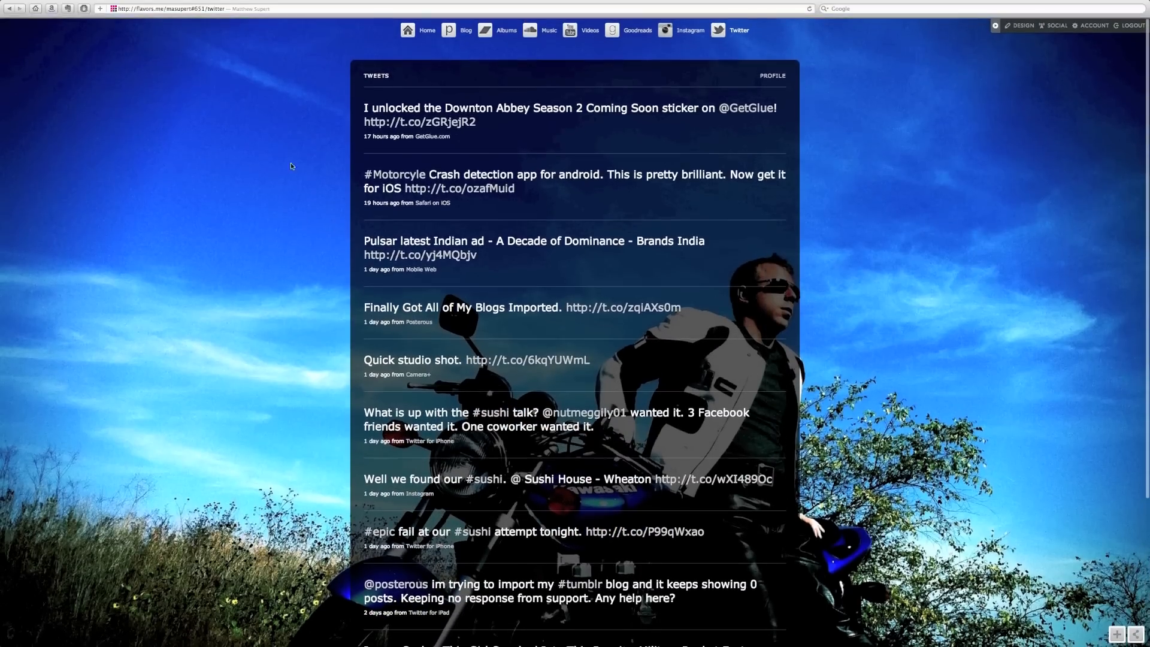
click(428, 30)
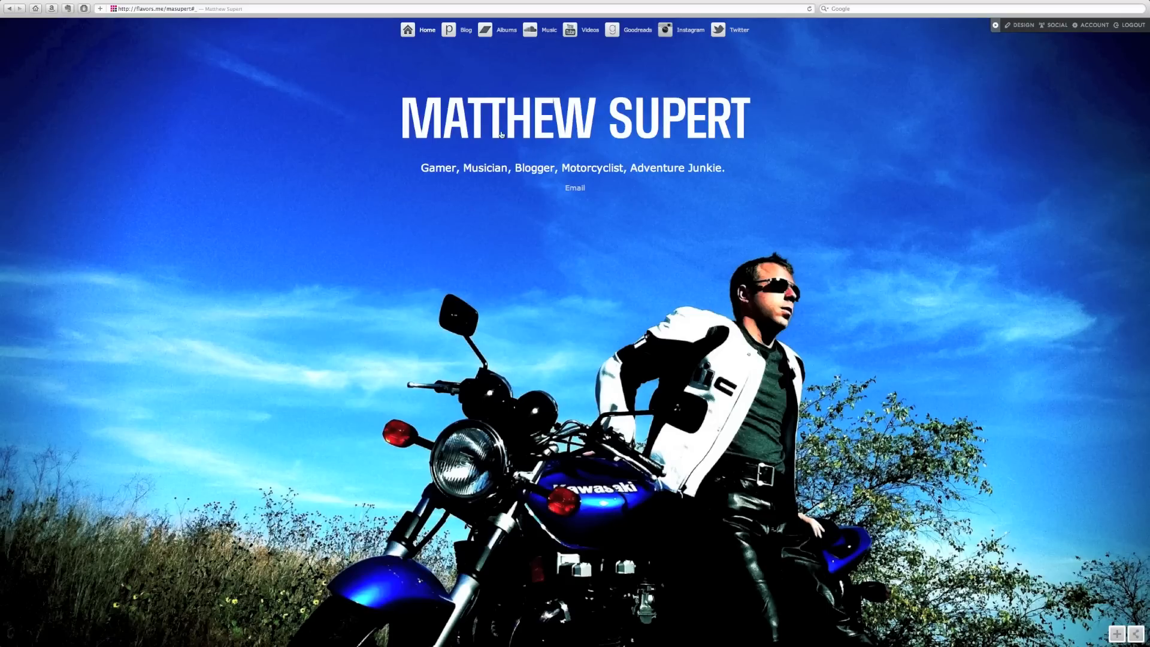
scroll(264, 245, down, 1)
- Load the site at its personal domain by typing 'ma' and accepting the autocompleted address
click(204, 8)
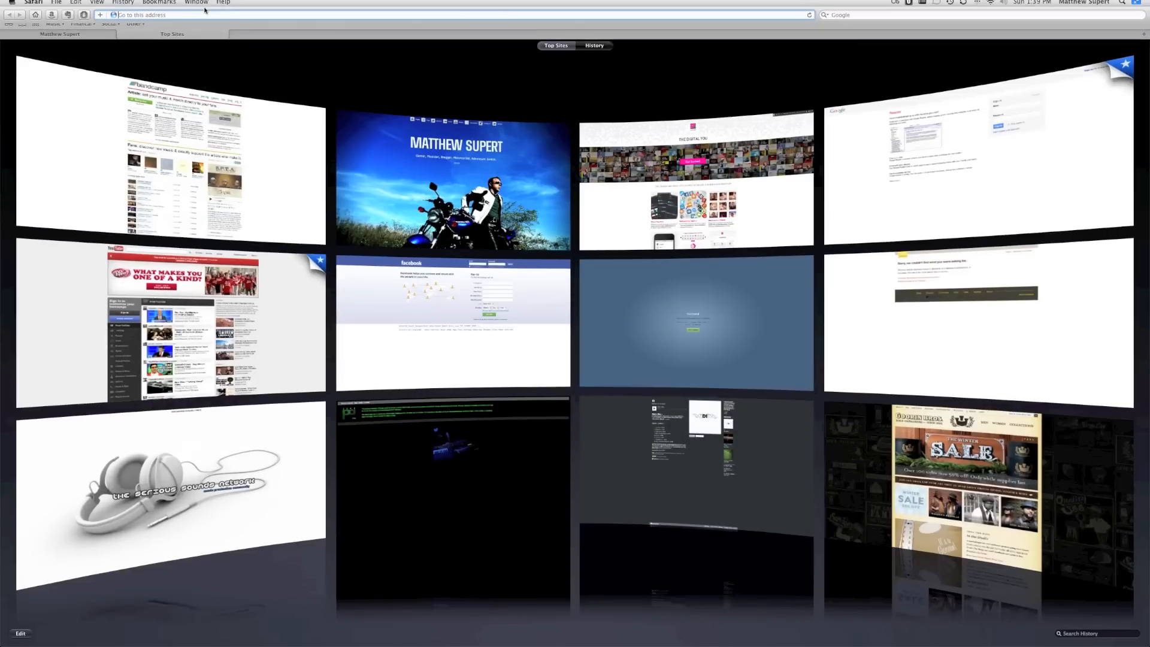
text(matthewsupert.me/)
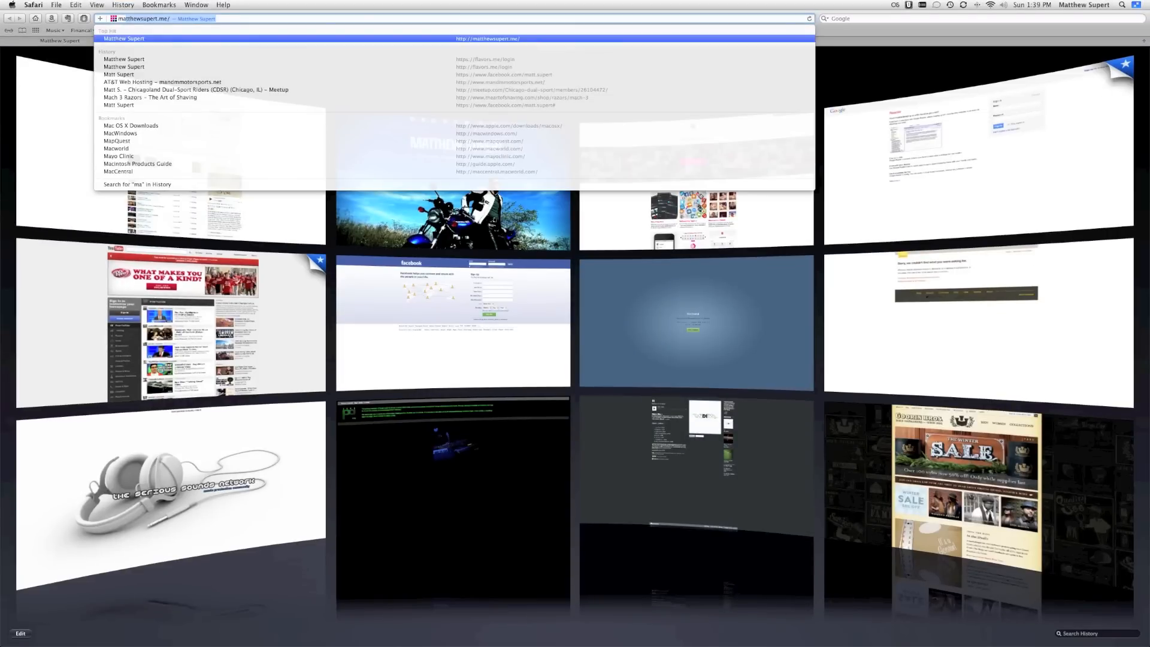
key(Return)
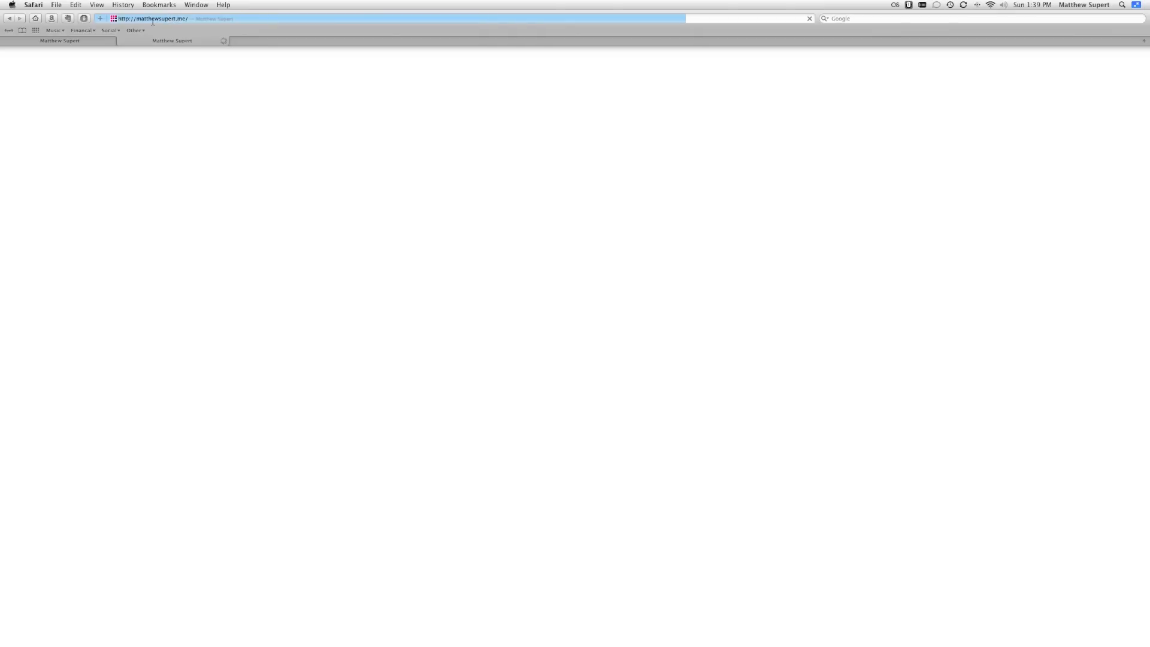